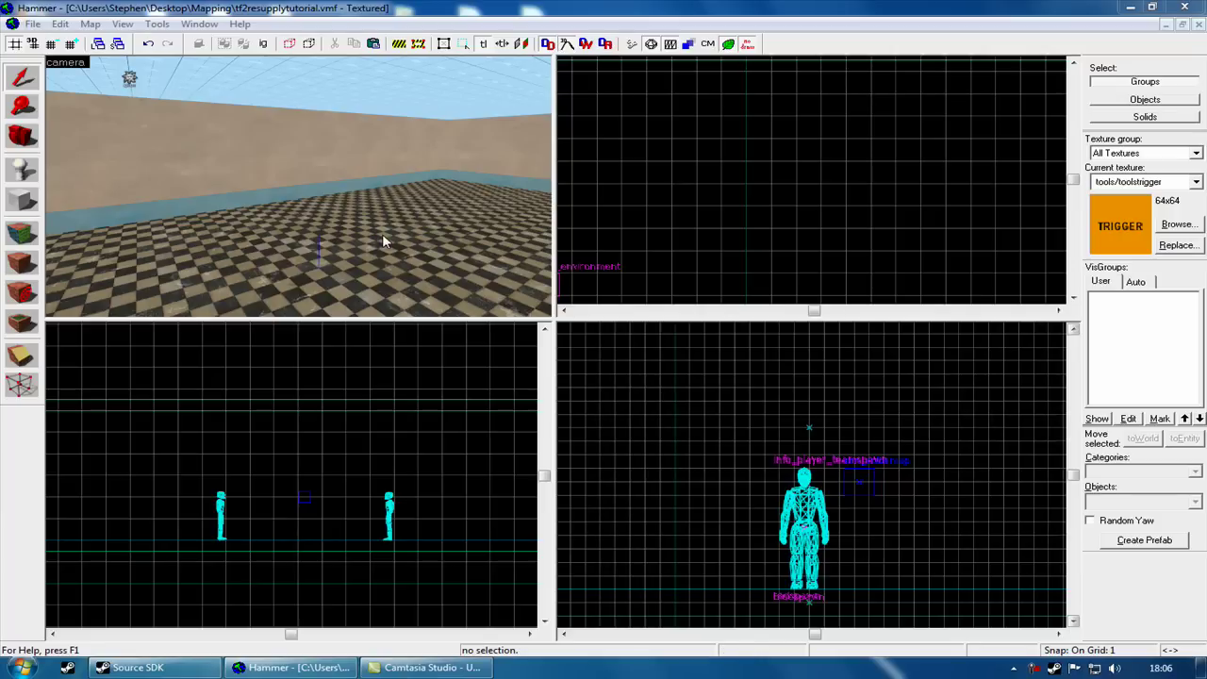
Look around the empty checkered-floor room in the camera view, including its walls and corners
click(334, 222)
key(Left)
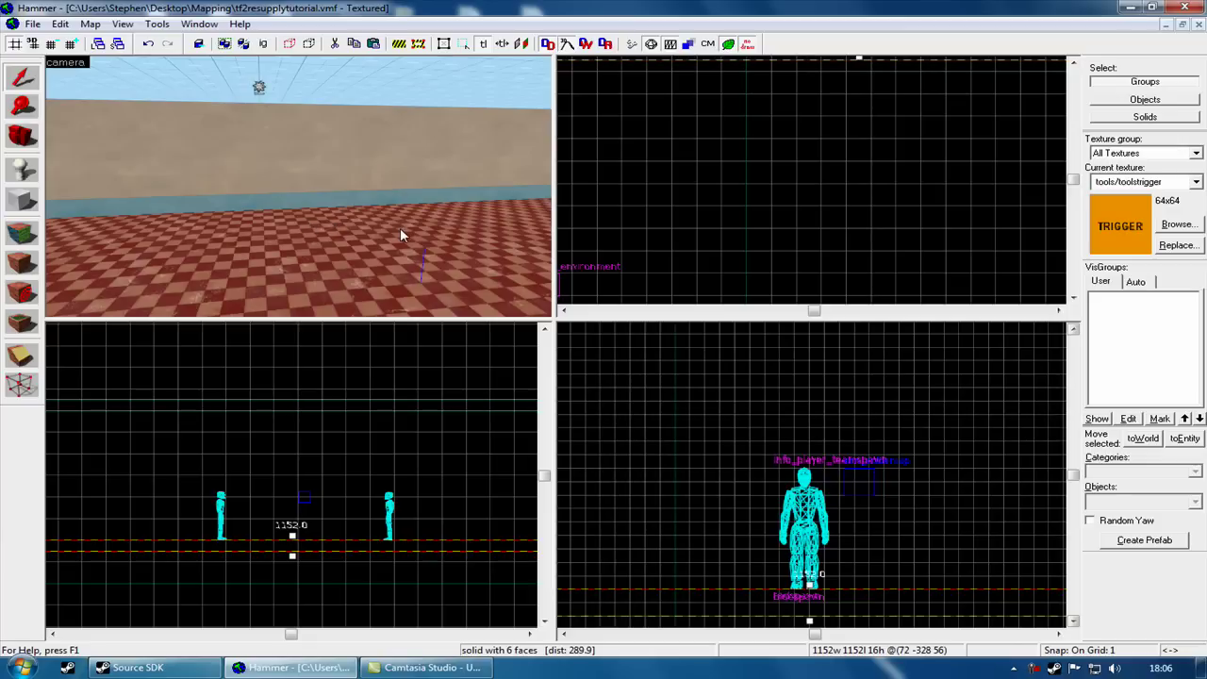
key(Right)
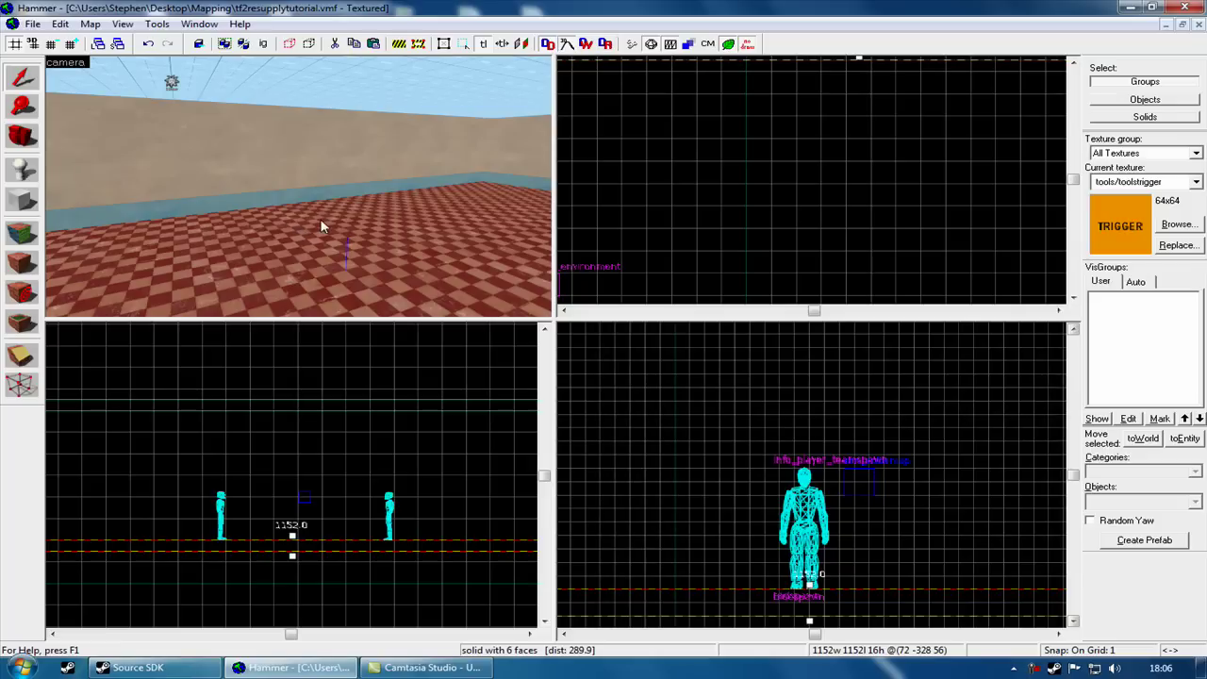
key(w)
key(Right)
key(Left)
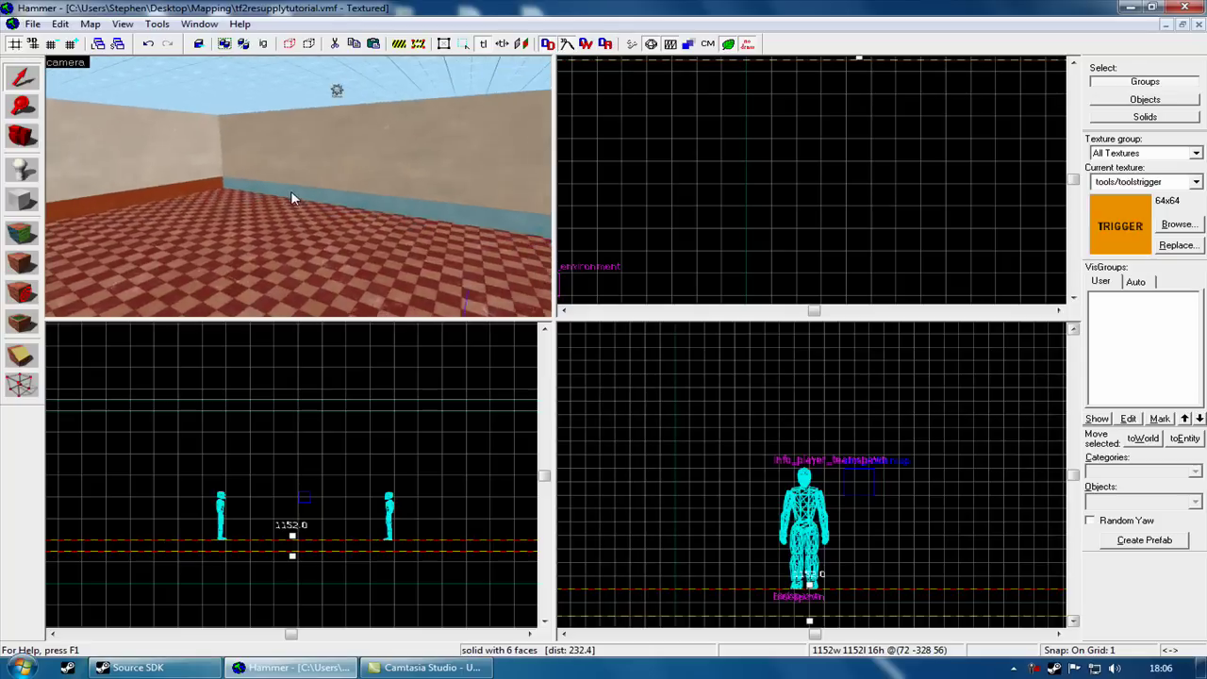
key(Right)
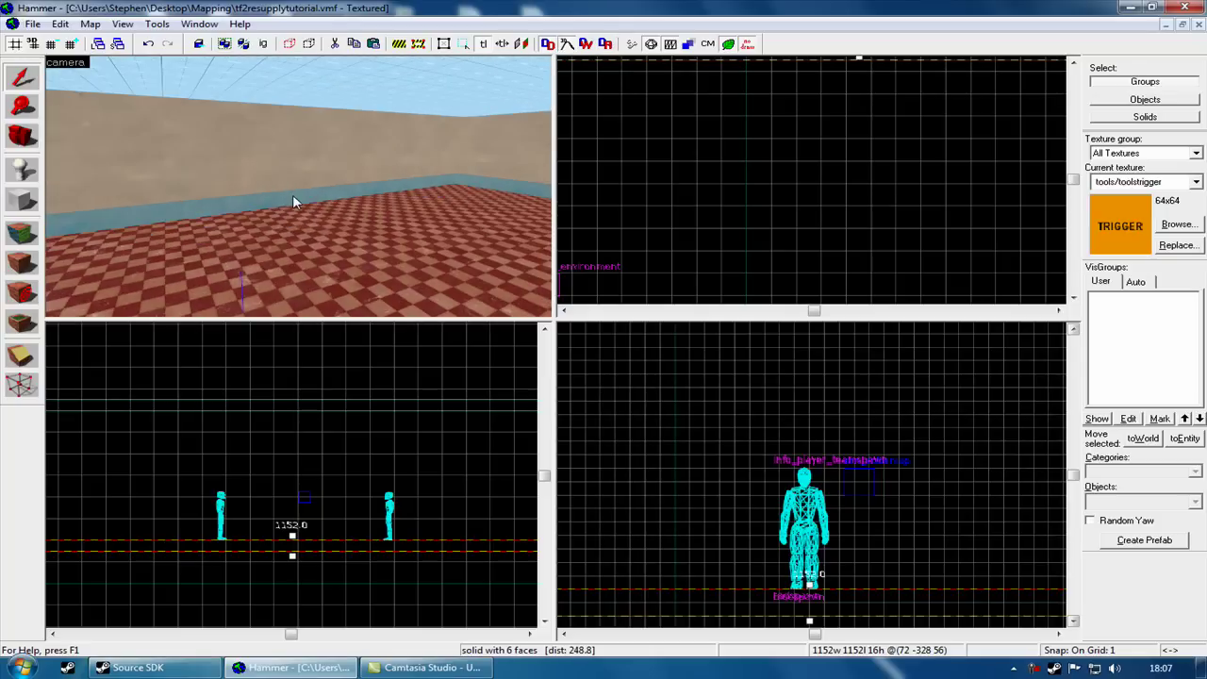
key(Down)
key(w)
key(Up)
key(s)
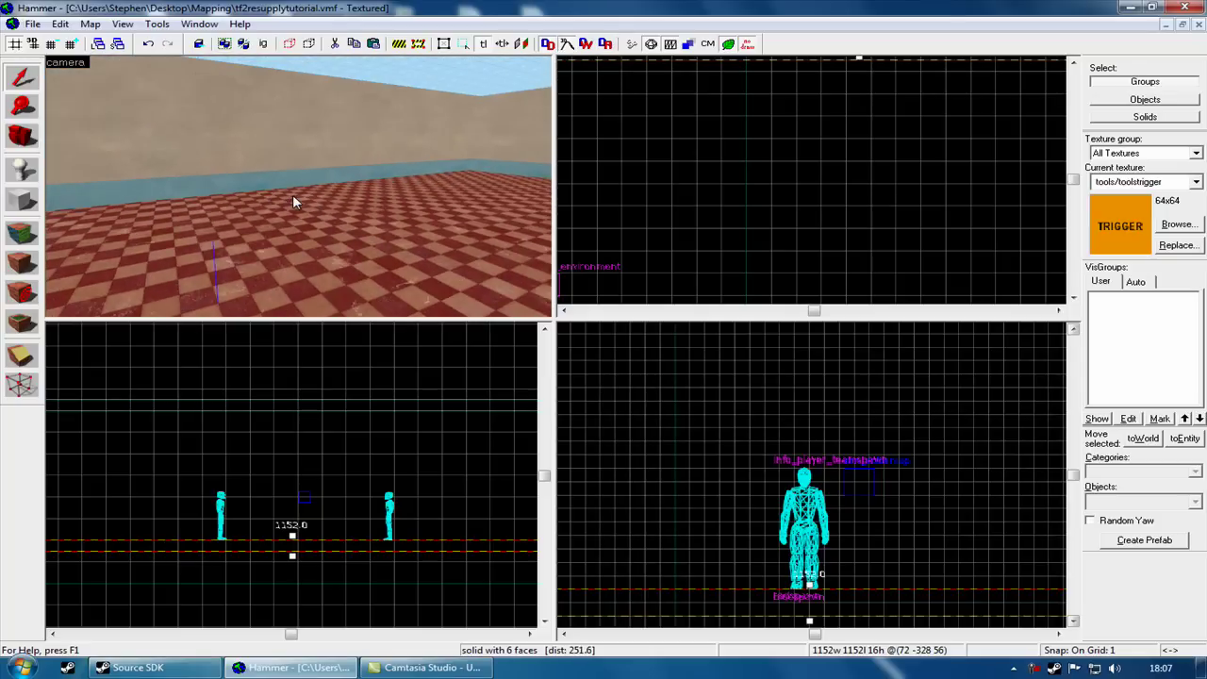
key(Left)
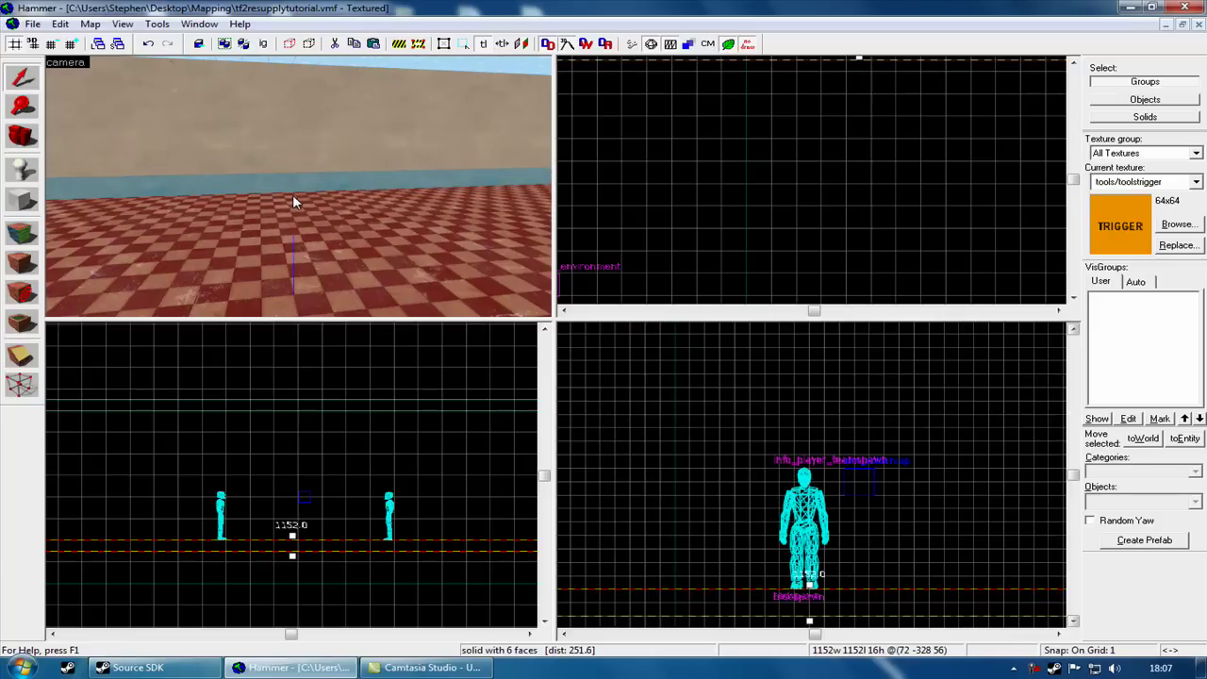
Place an info_player_teamspawn entity on the room's floor in the camera view and select it for editing
click(28, 170)
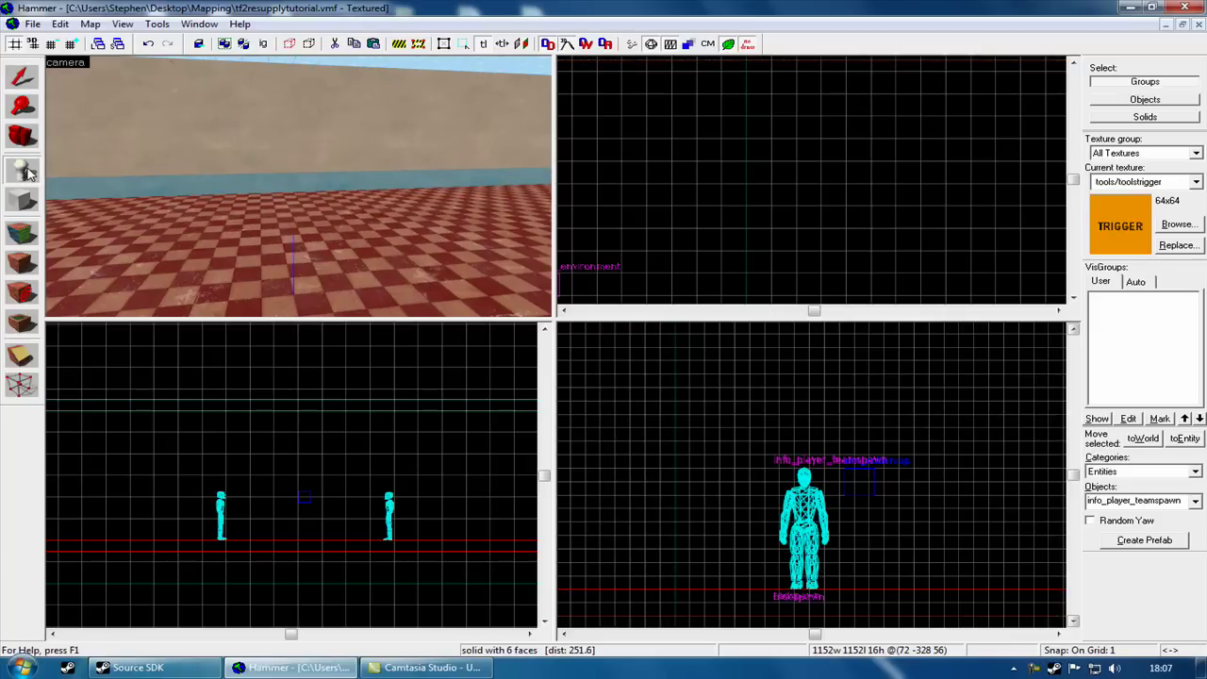
key(Right)
click(192, 235)
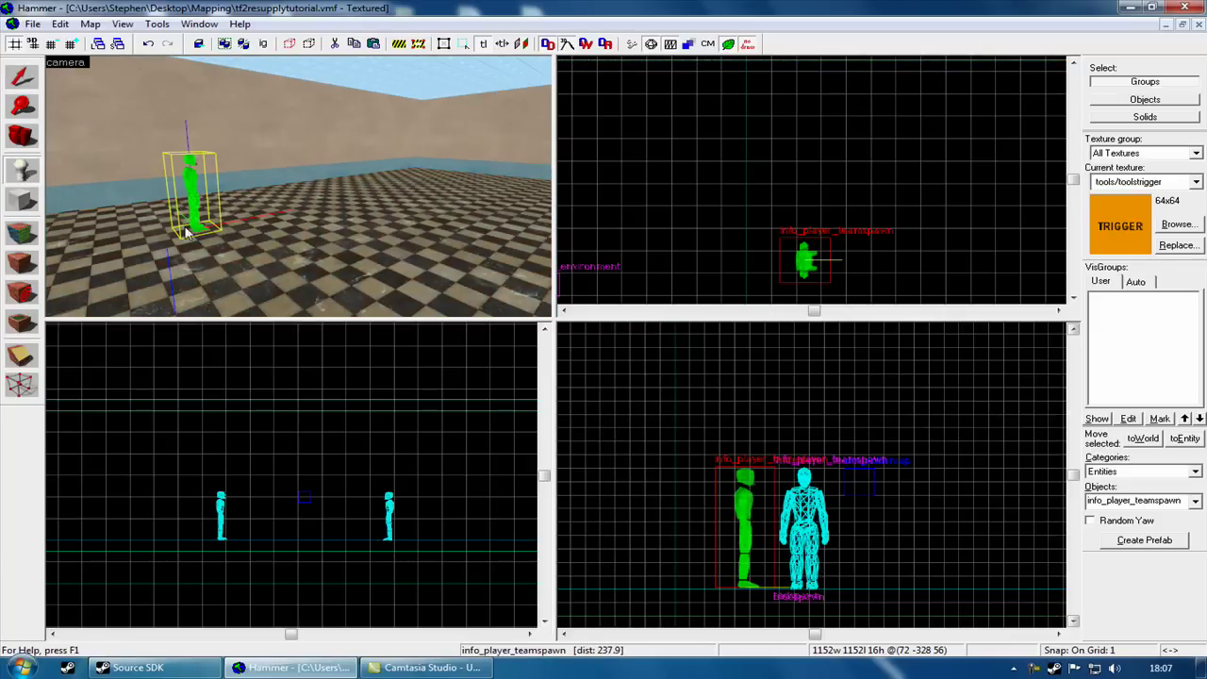
key(shift+s)
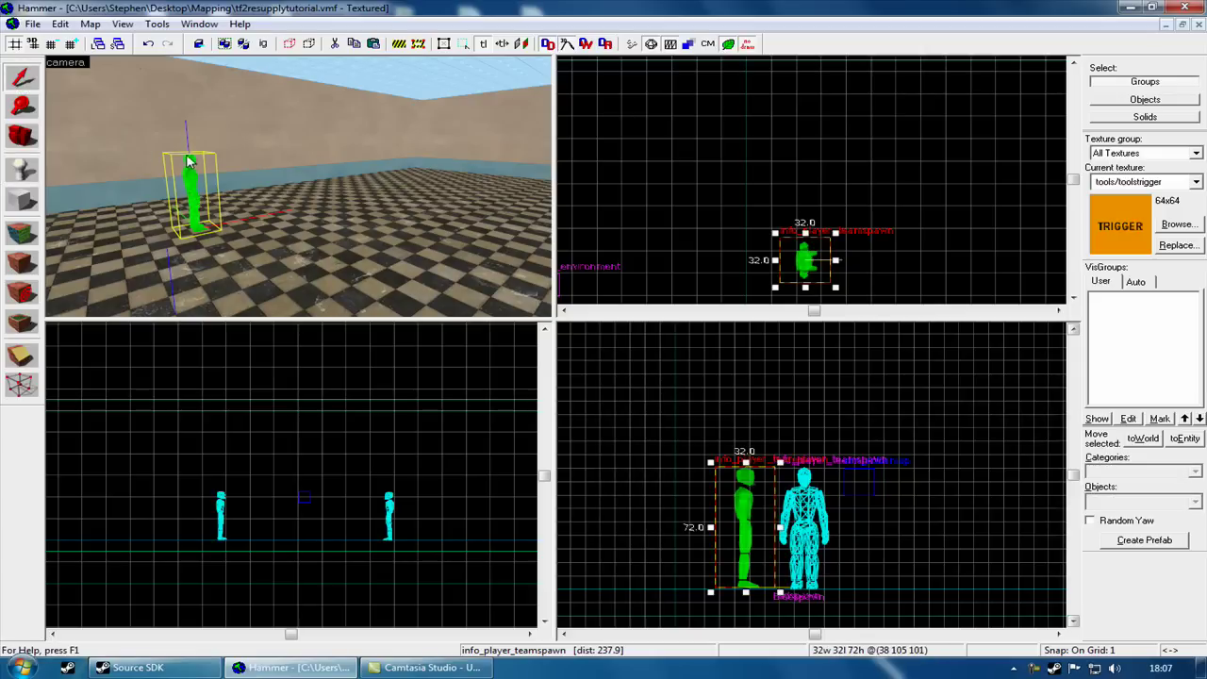
Change the new entity's class to prop_dynamic in its object properties and apply the change
right_click(804, 256)
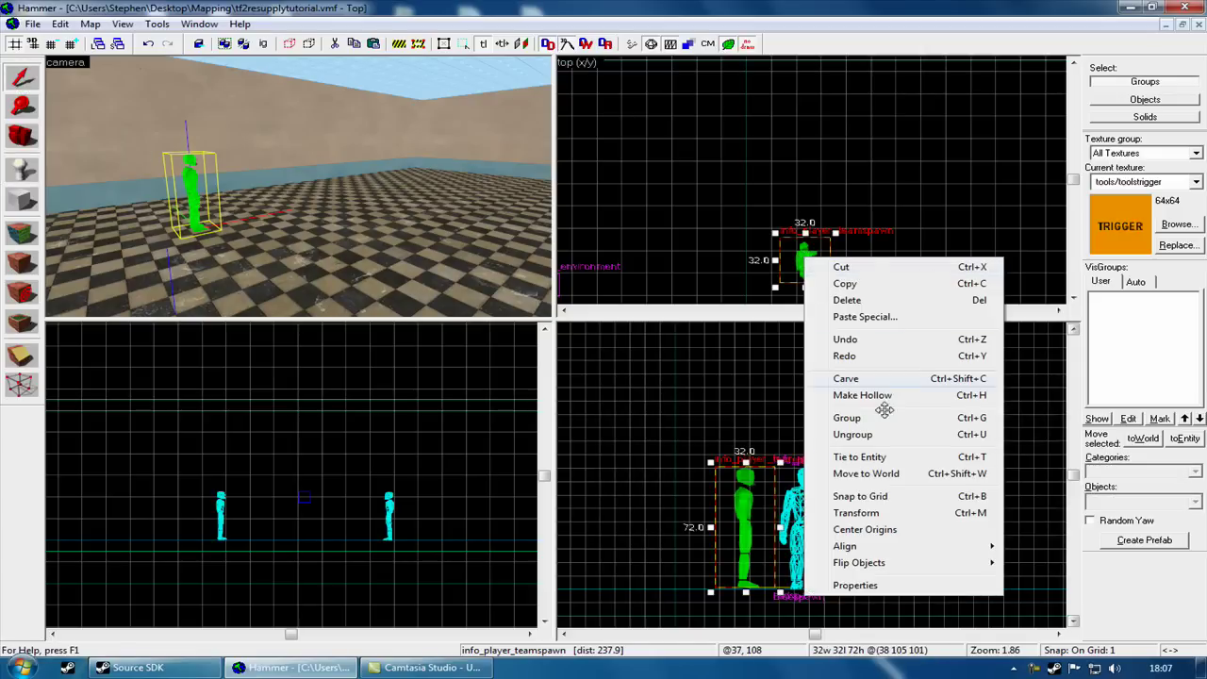
click(890, 579)
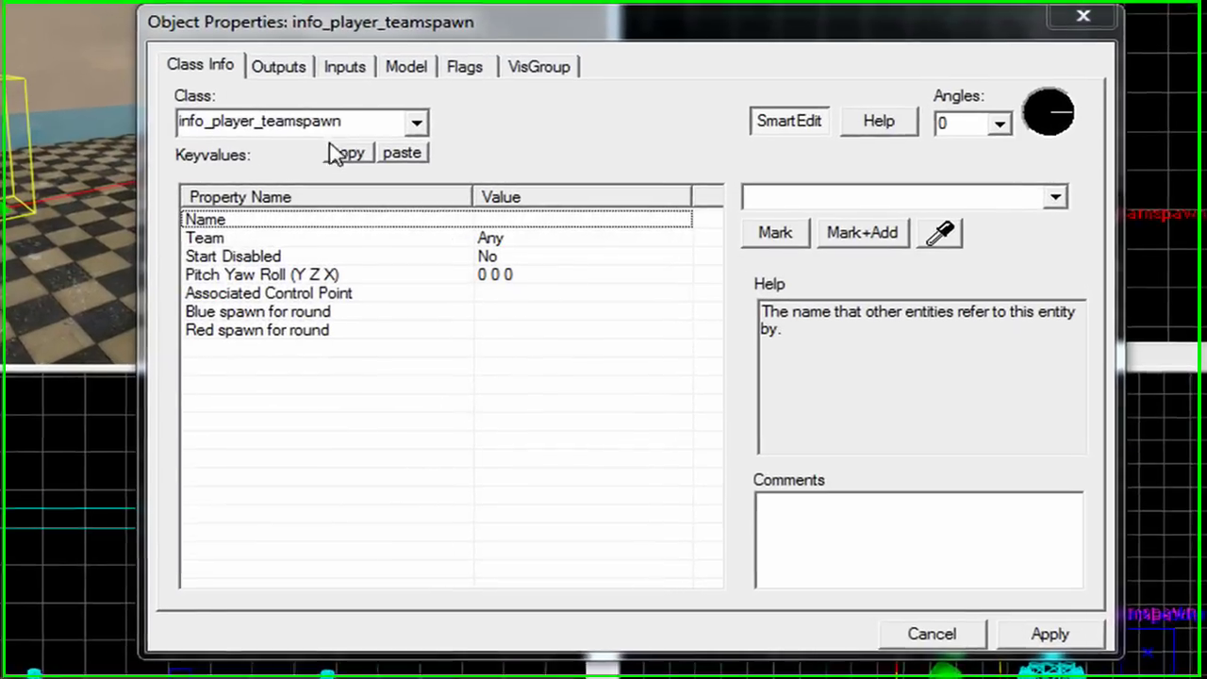
drag(358, 123, 178, 123)
key(BackSpace)
text(pr)
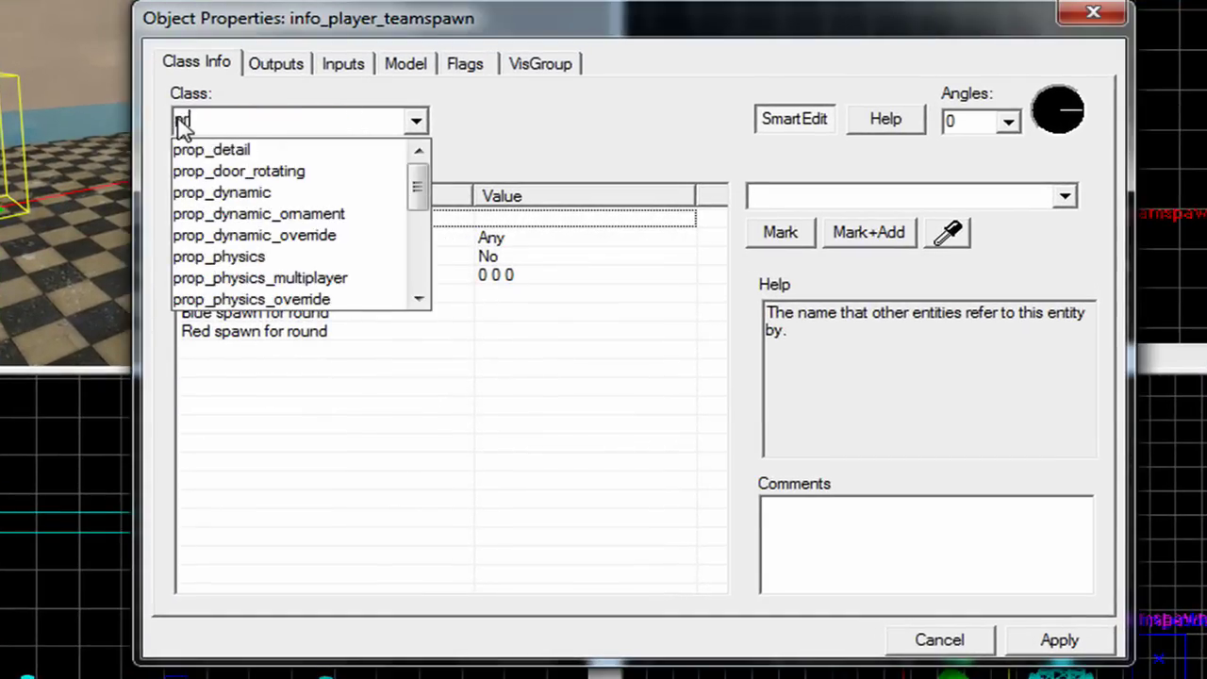
text(op_dynamic)
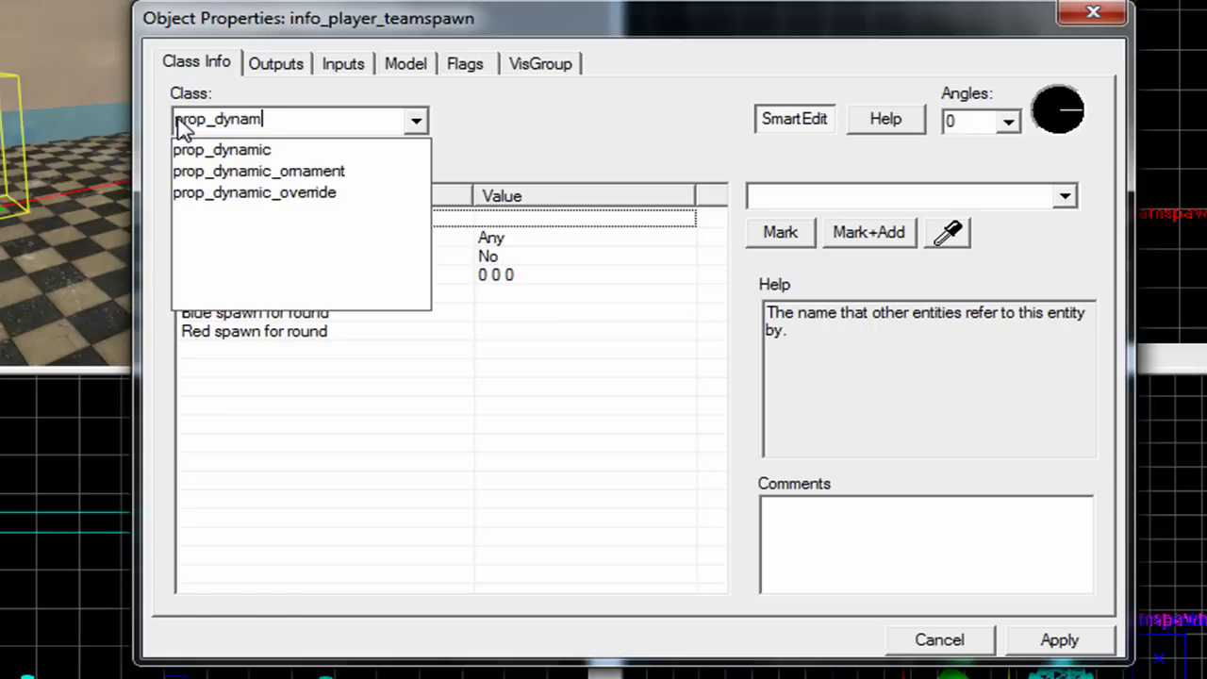
click(210, 149)
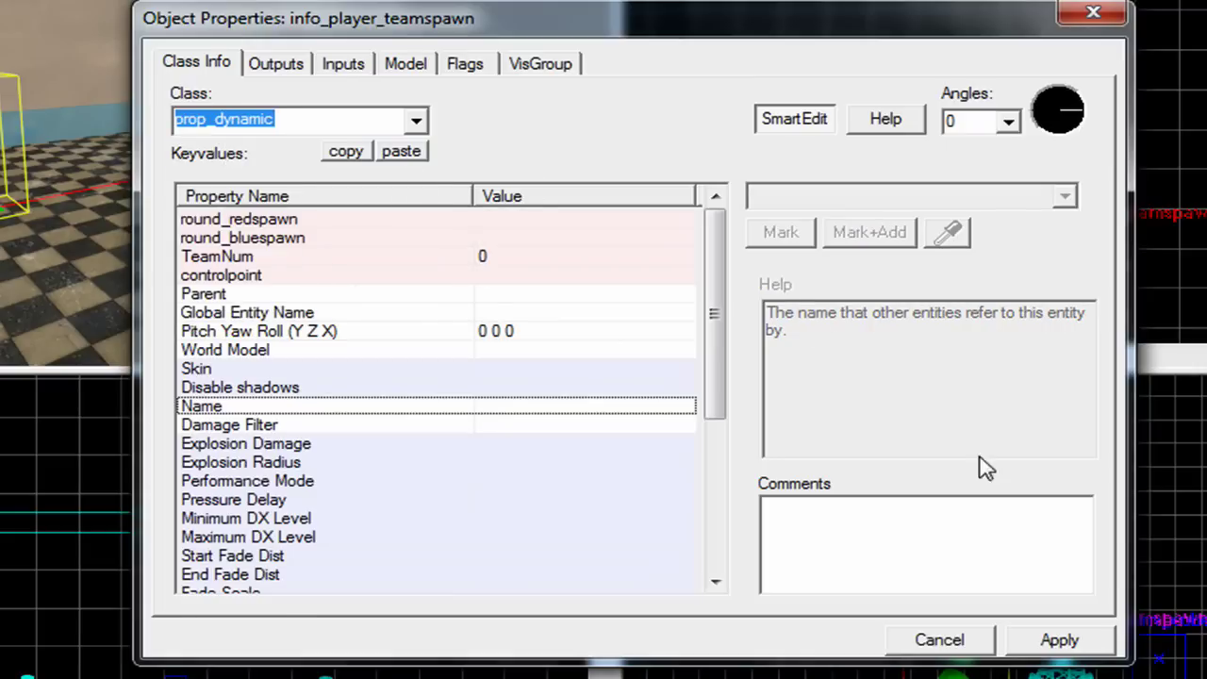
click(1065, 641)
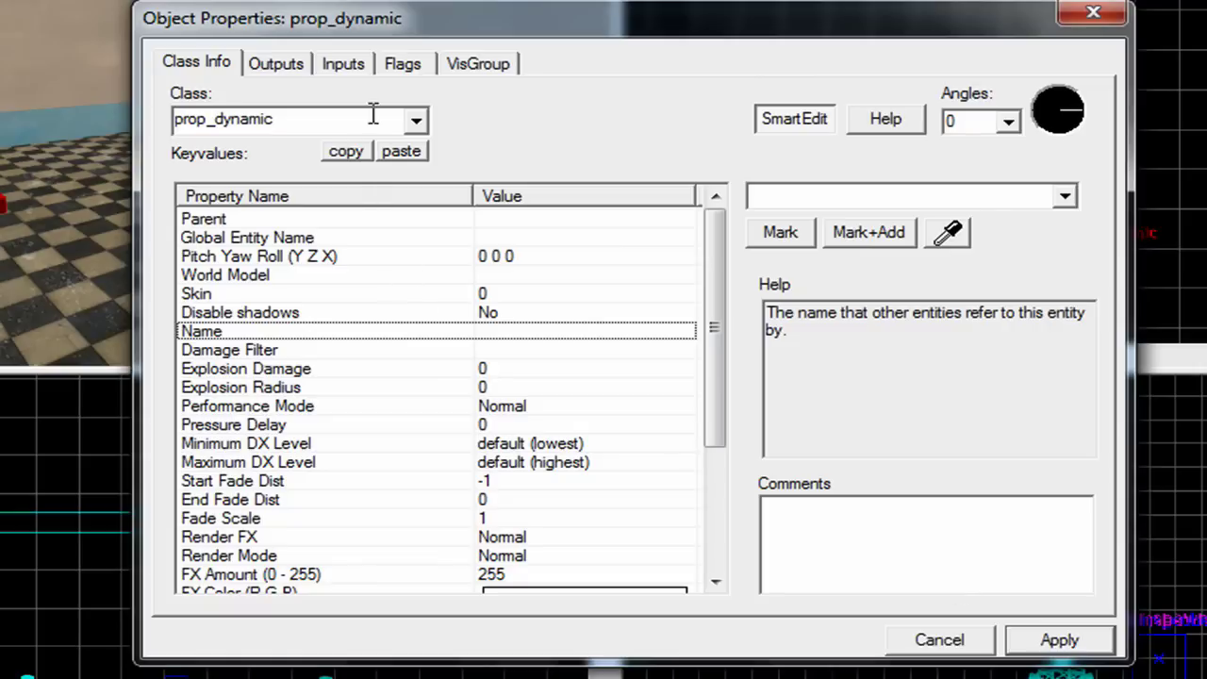
Find the locker models and assign props_gameplay/resupply_locker.mdl as the prop's world model
click(318, 279)
click(816, 237)
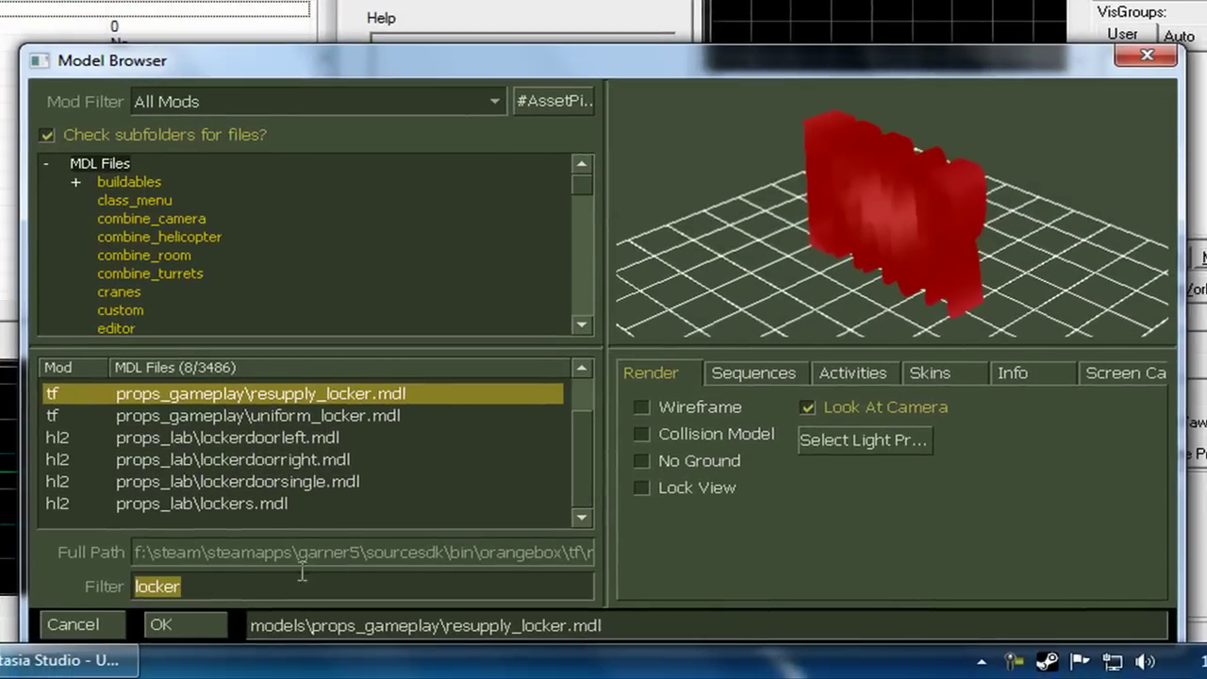
text(locker)
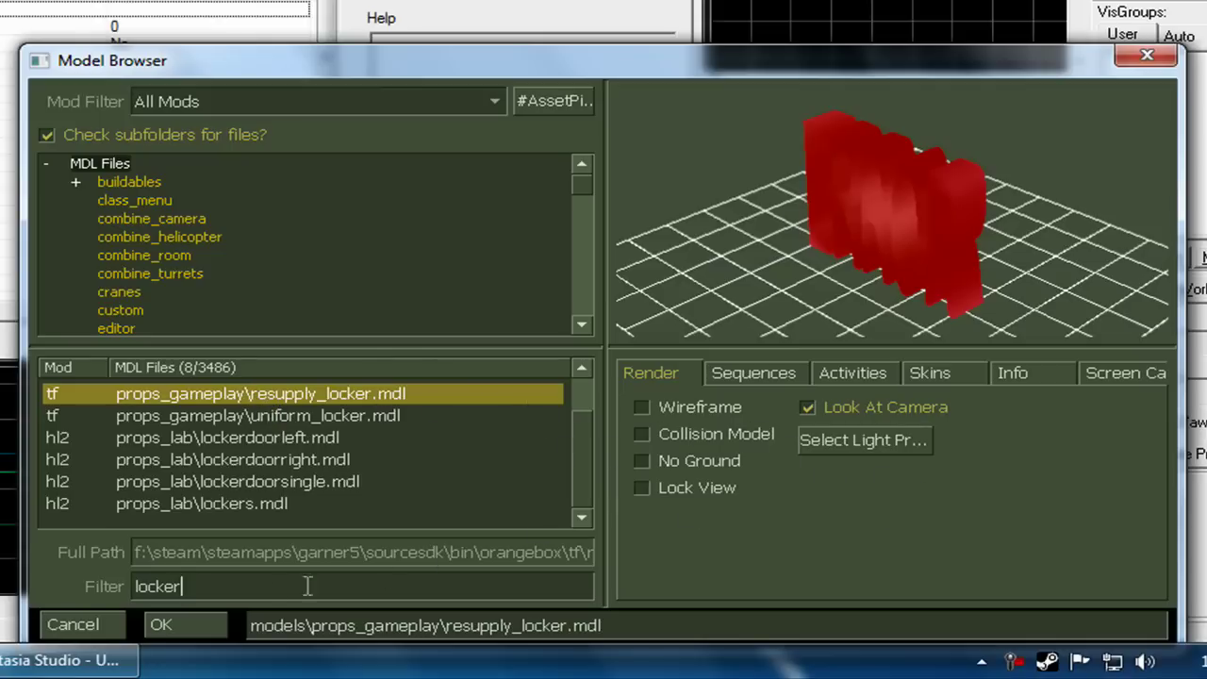
click(198, 623)
click(641, 342)
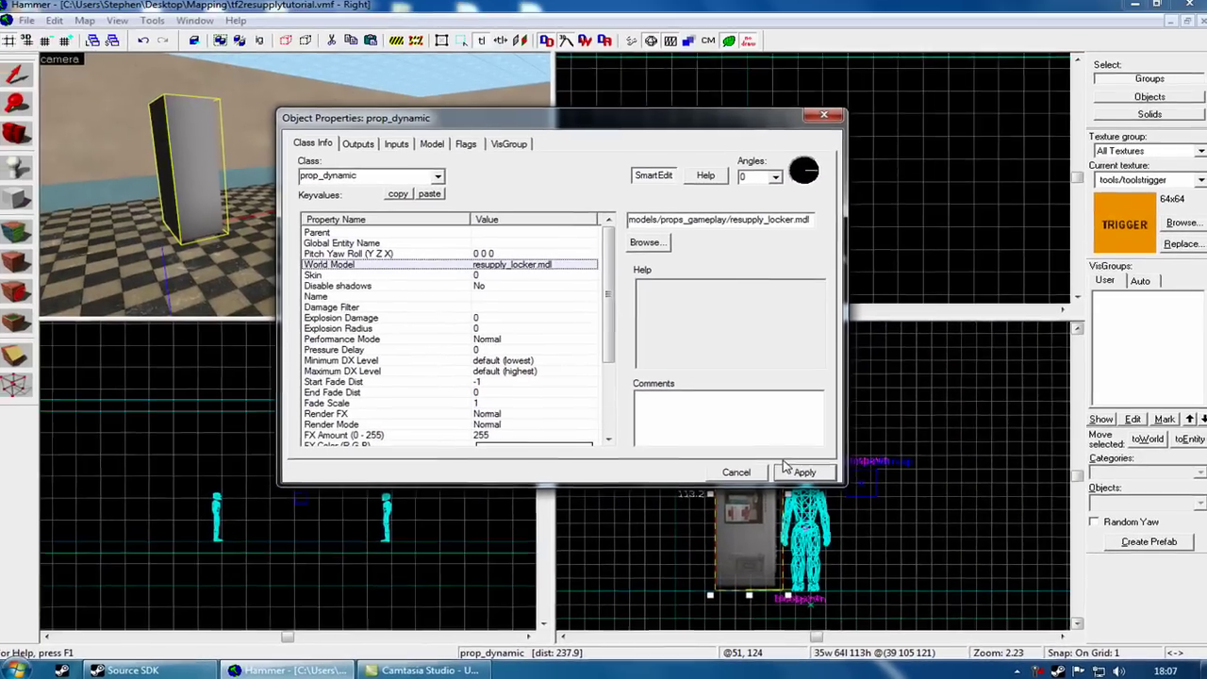
click(185, 141)
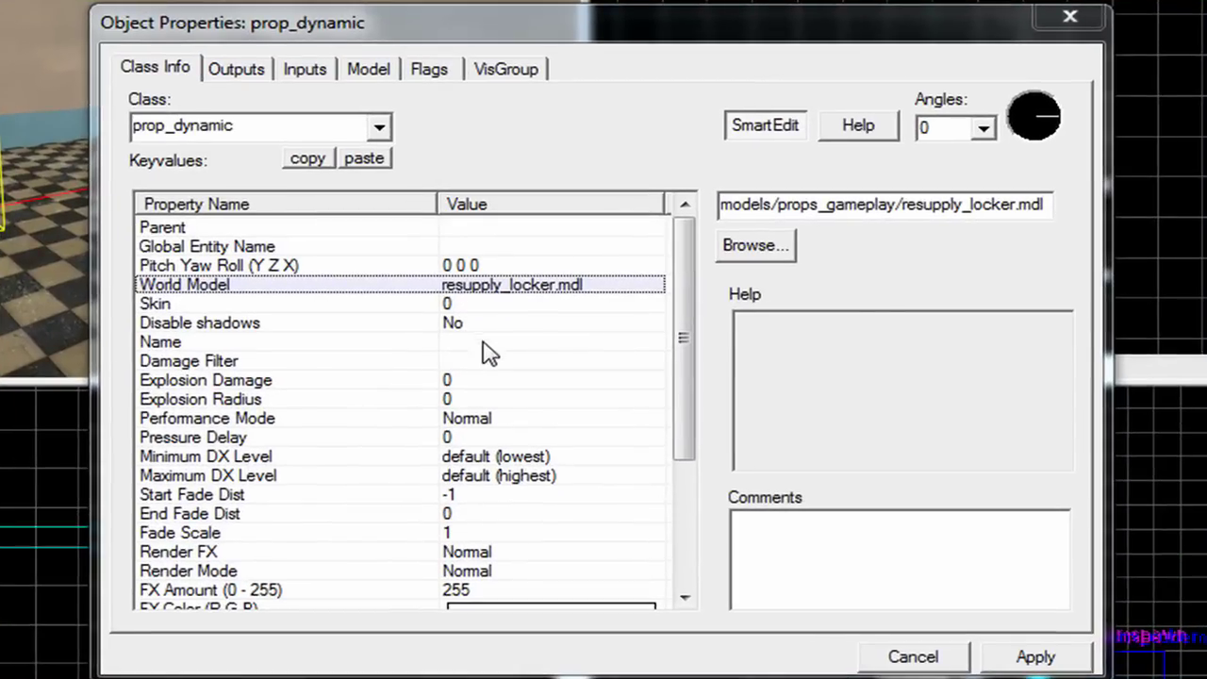
Name the locker prop bluresupply1, apply it and close the object properties
click(502, 299)
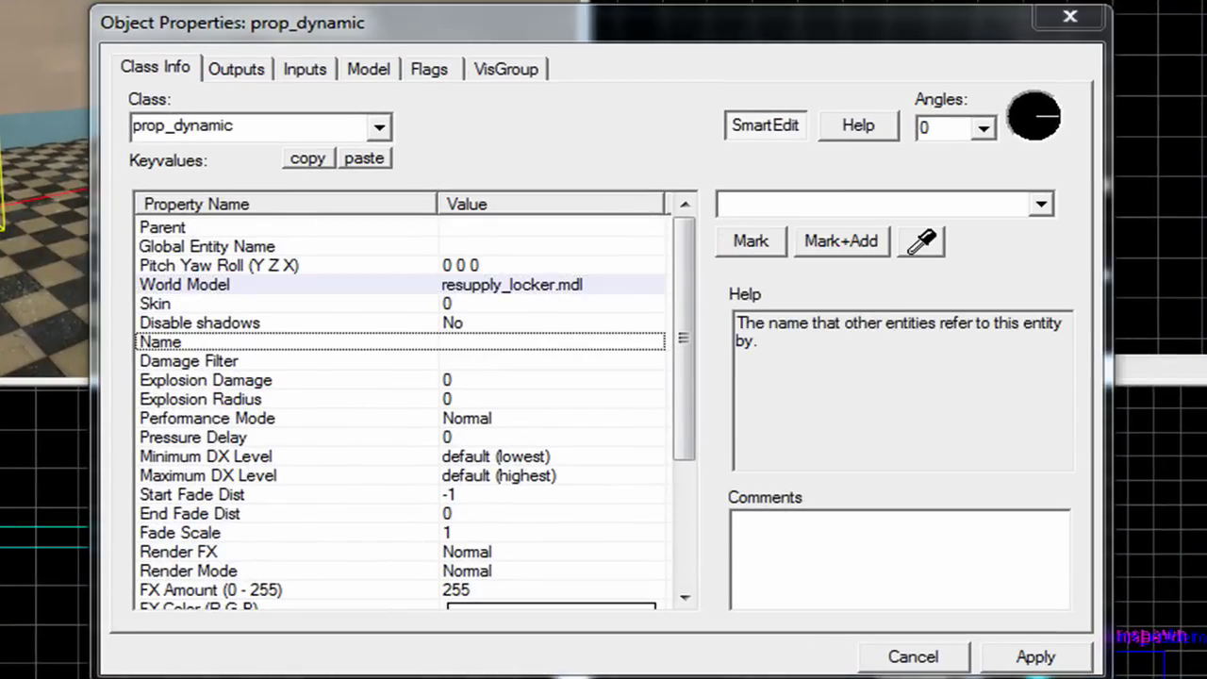
click(839, 204)
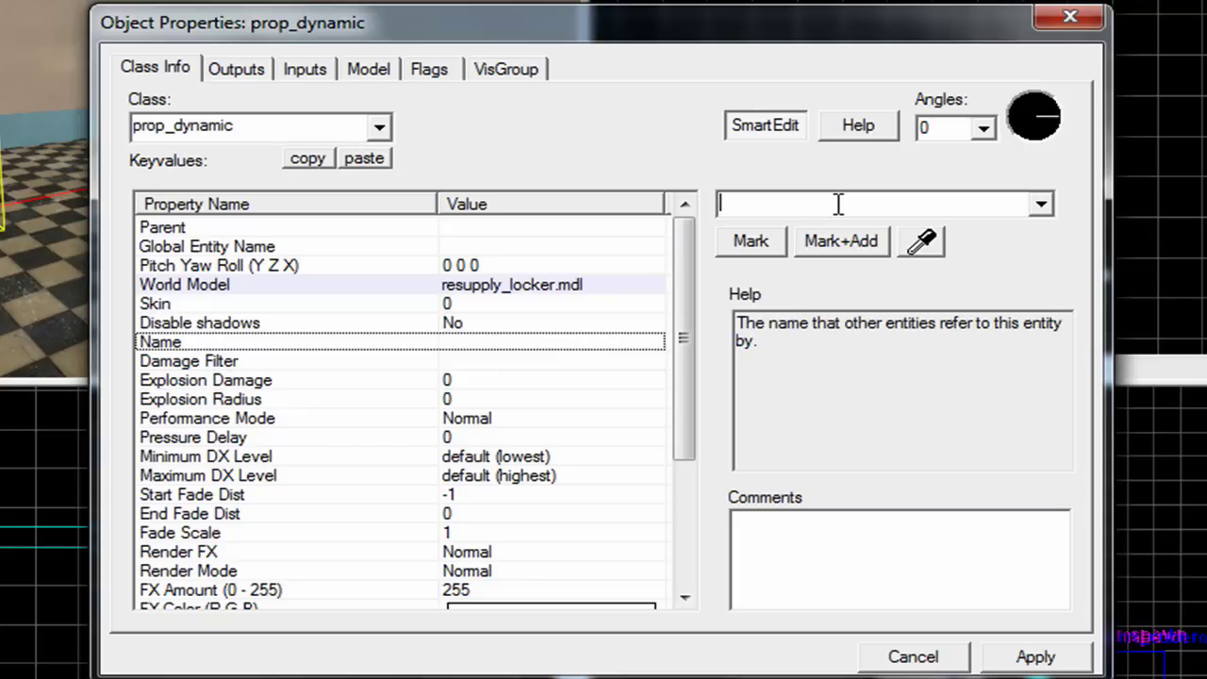
text(blu)
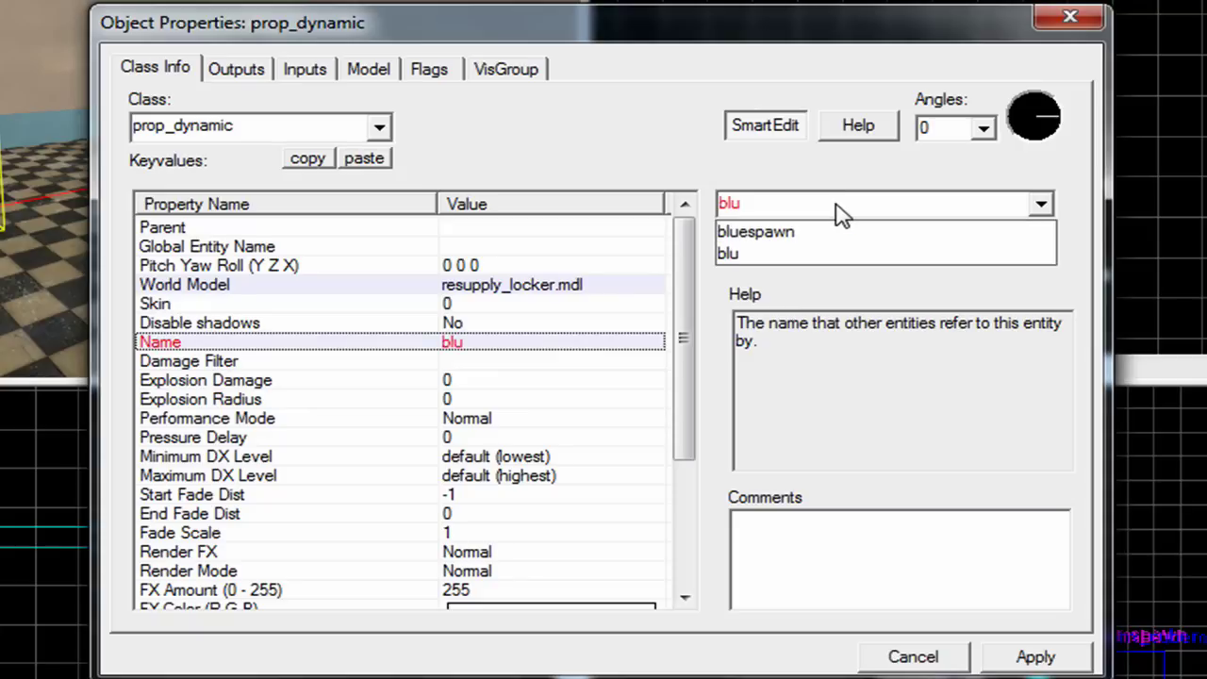
text(resup)
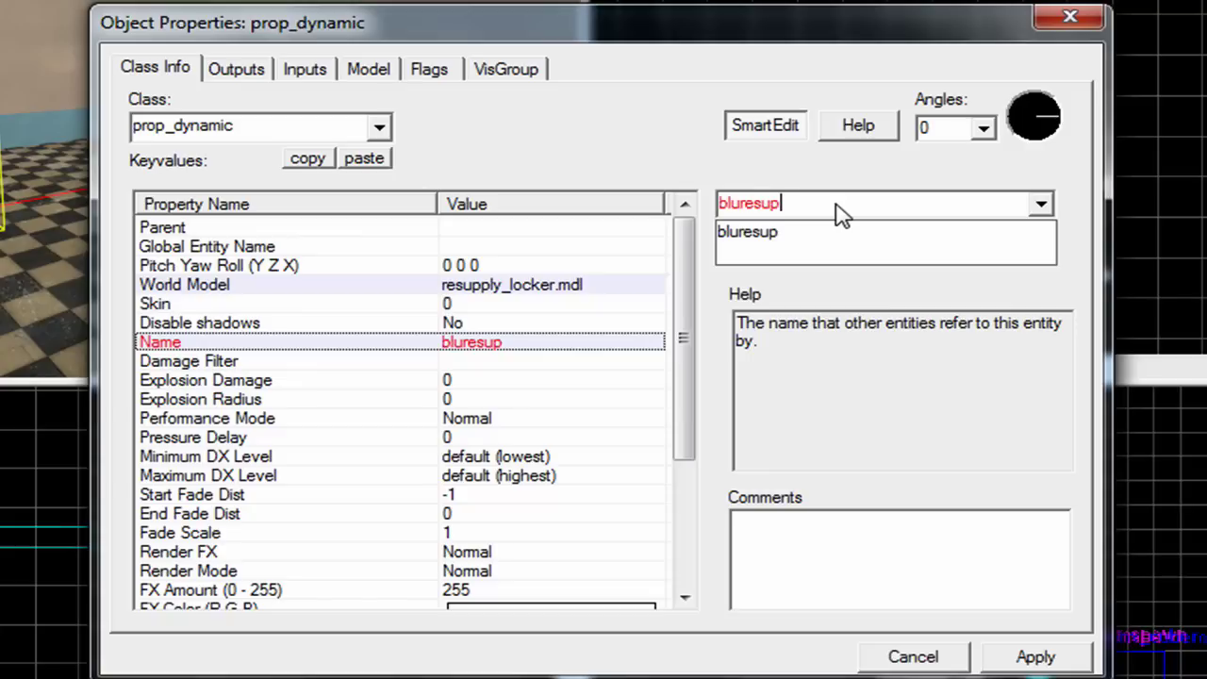
text(ply1)
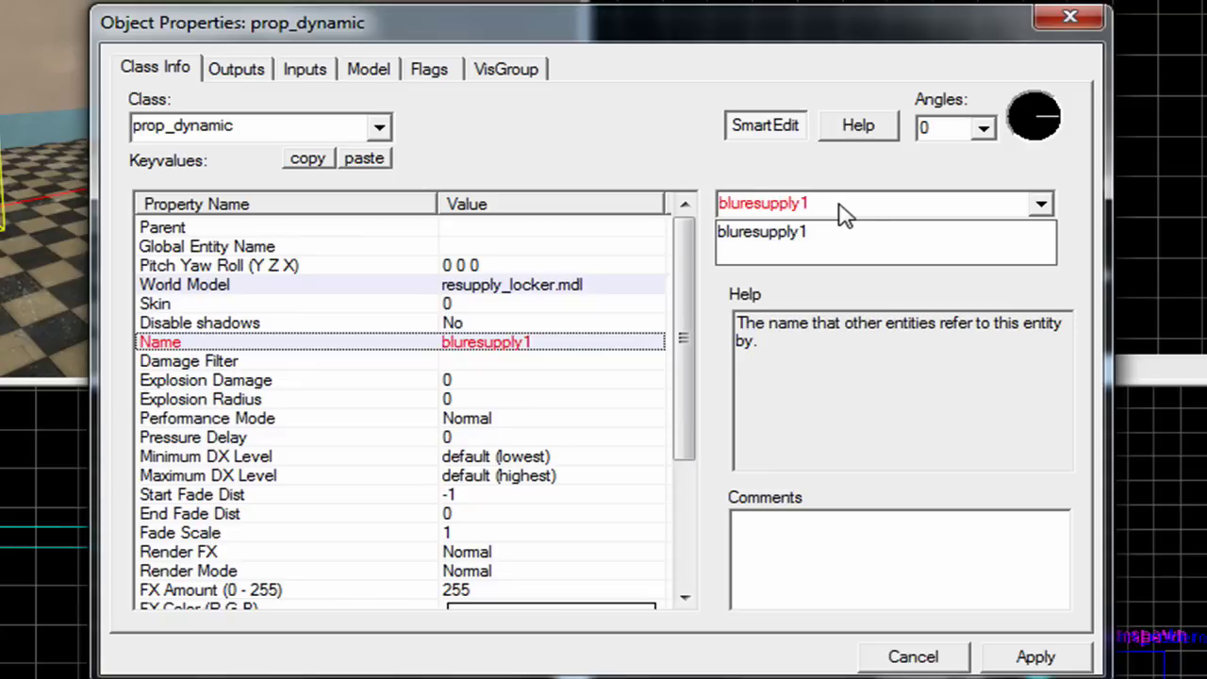
click(1035, 657)
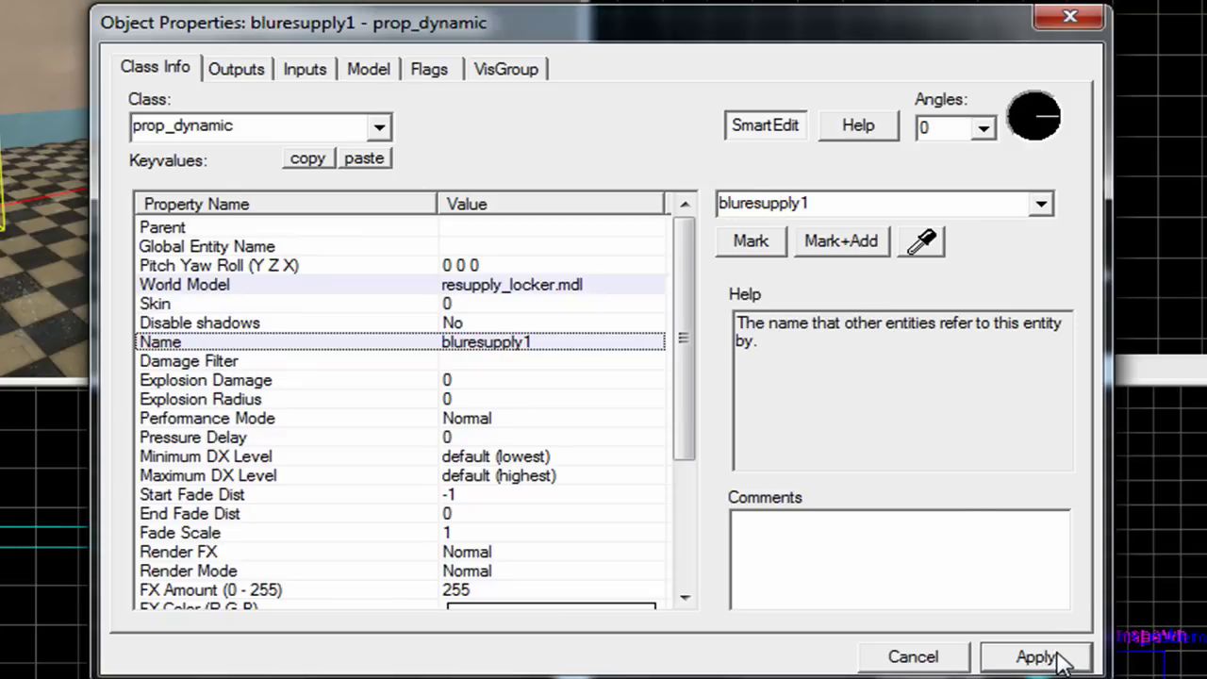
click(913, 656)
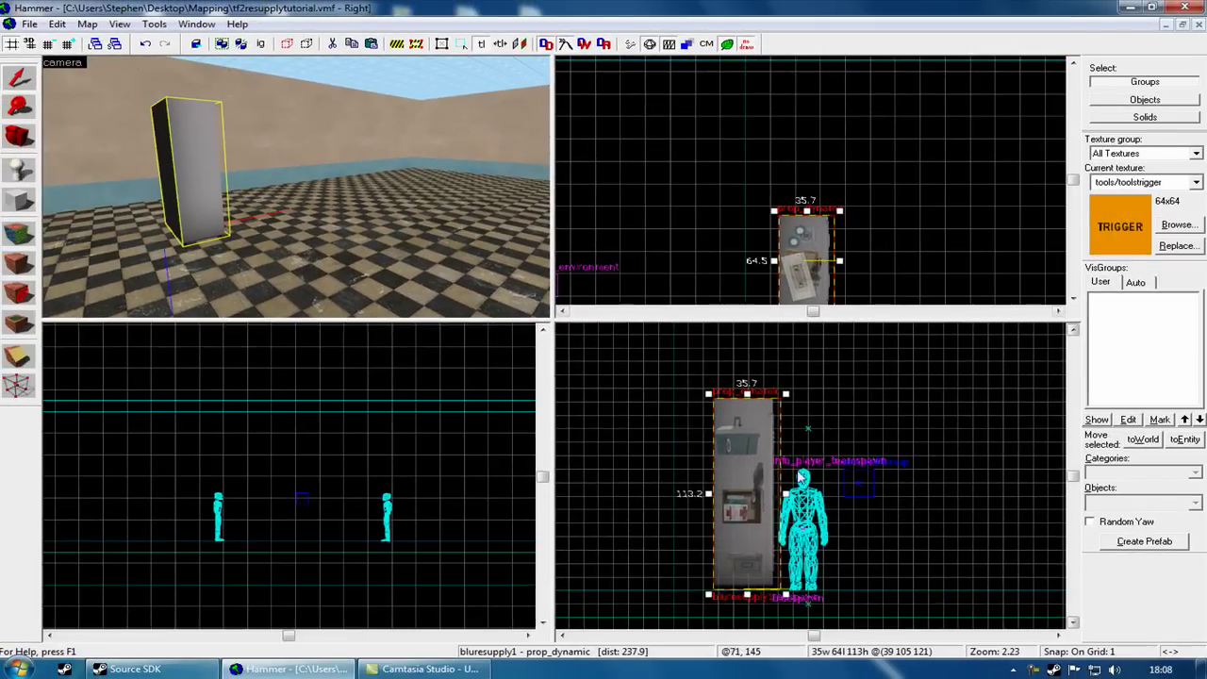
Rotate the locker about the Z axis by 90 degrees and by a further 180 degrees, turning its doors toward the room
right_click(933, 623)
click(818, 390)
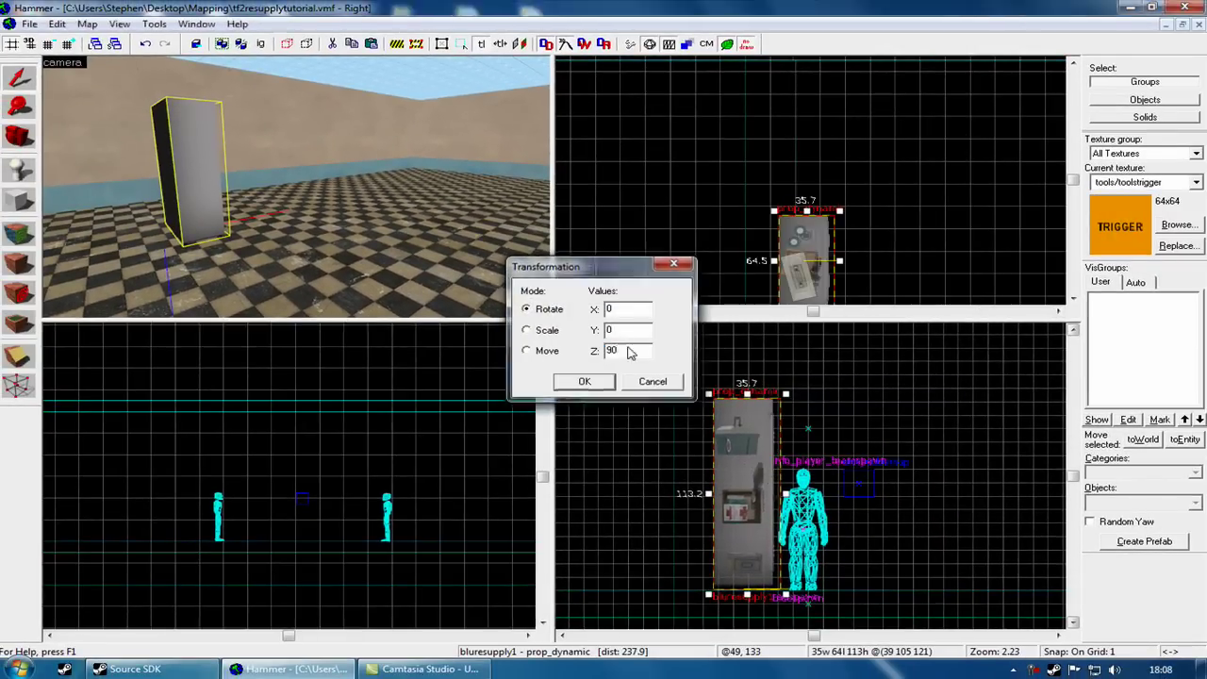
text(90)
key(Return)
right_click(746, 496)
click(833, 412)
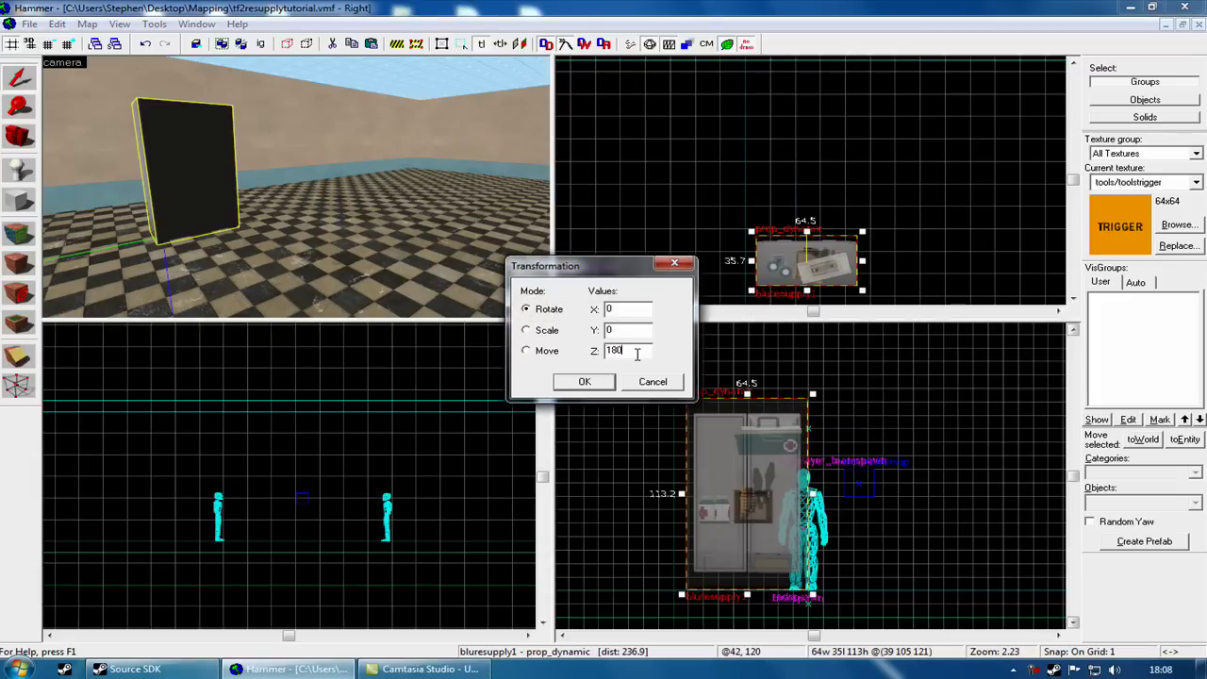
key(Return)
Move the locker in the top view so its back sits against the room's wall
scroll(843, 249, down, 5)
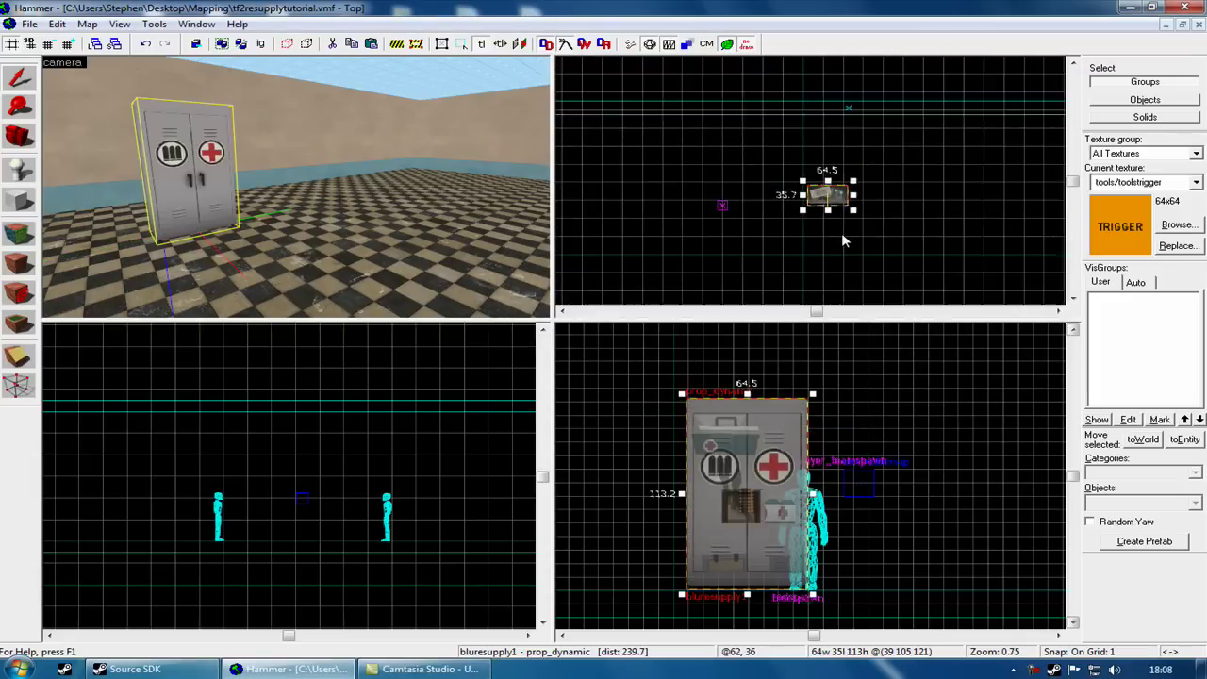
key(Up)
drag(833, 189, 834, 111)
scroll(856, 126, up, 6)
scroll(833, 111, up, 3)
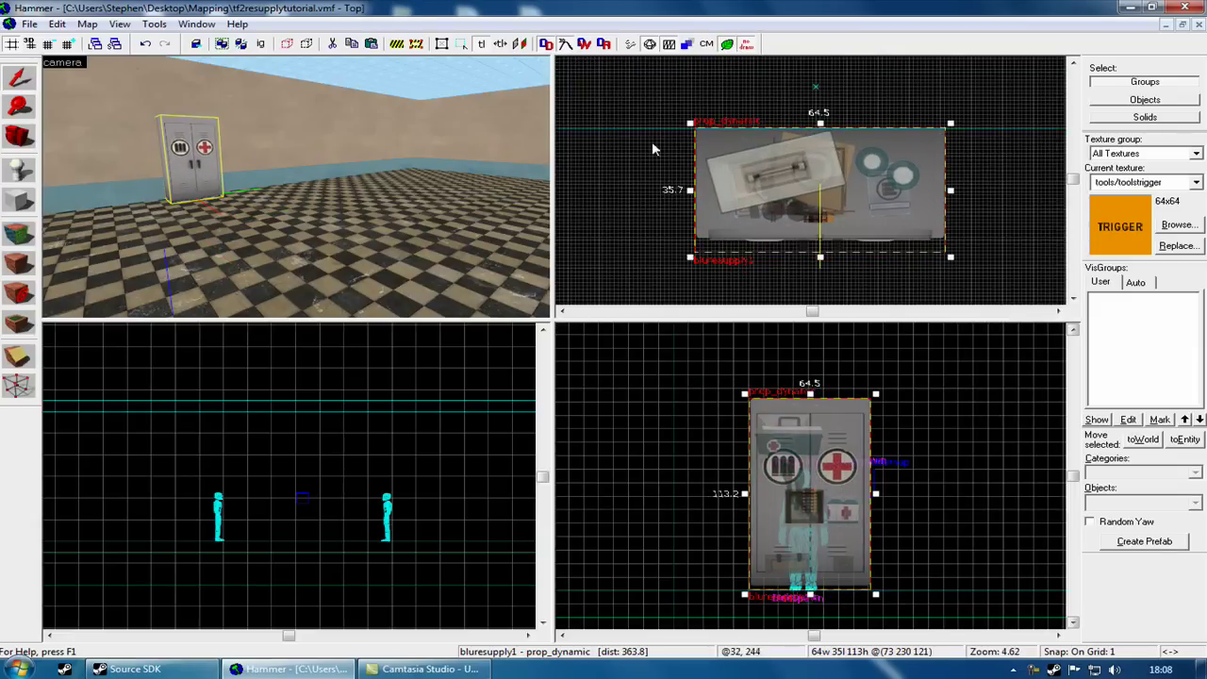
Examine the locker's placement against the wall from several angles and distances in the camera view
click(271, 234)
key(z)
key(w)
key(s)
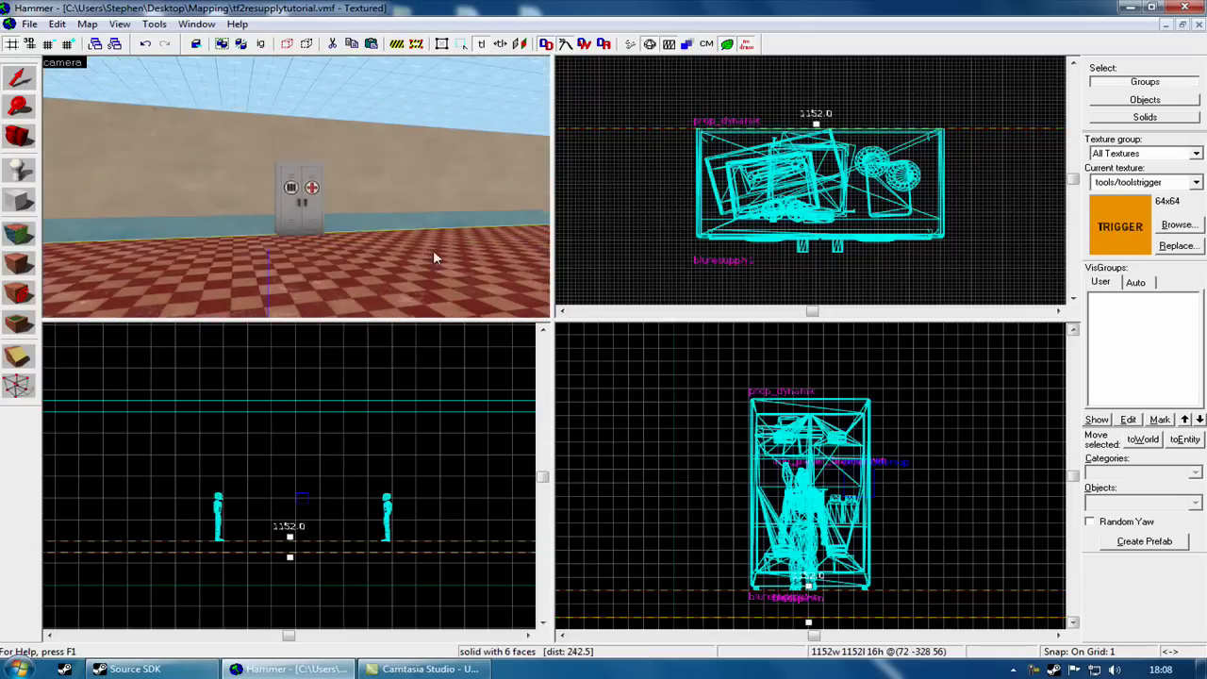
key(Left)
key(w)
key(s)
key(Right)
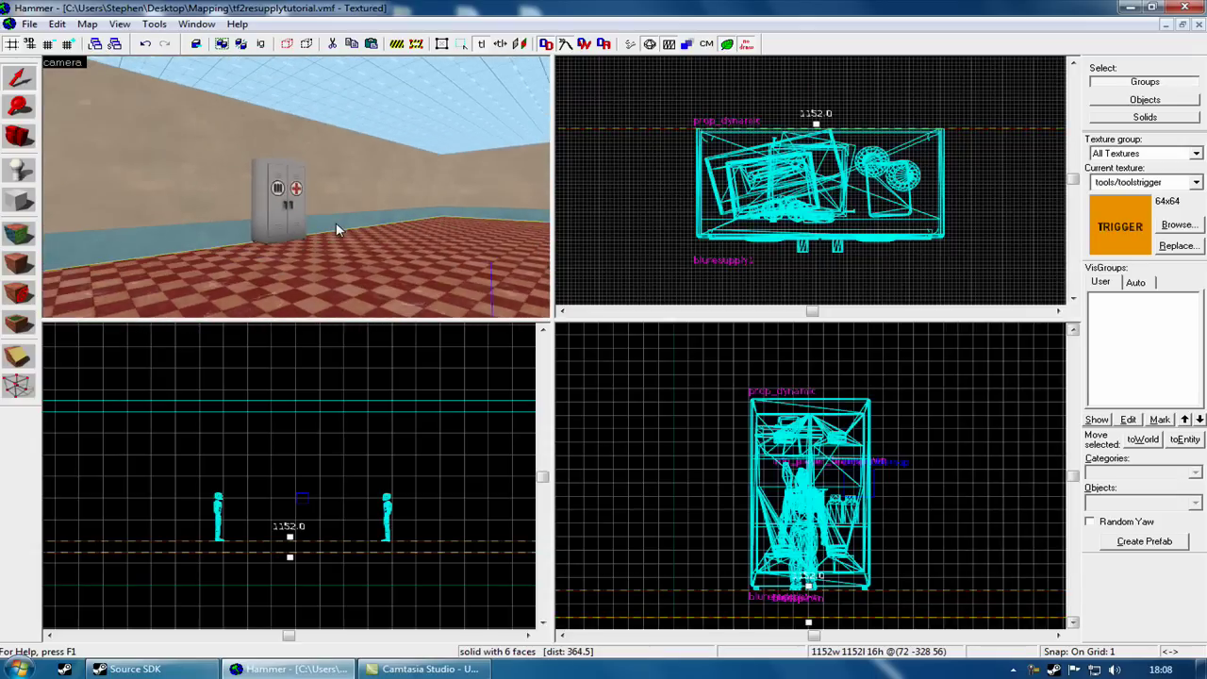
key(Right)
key(Left)
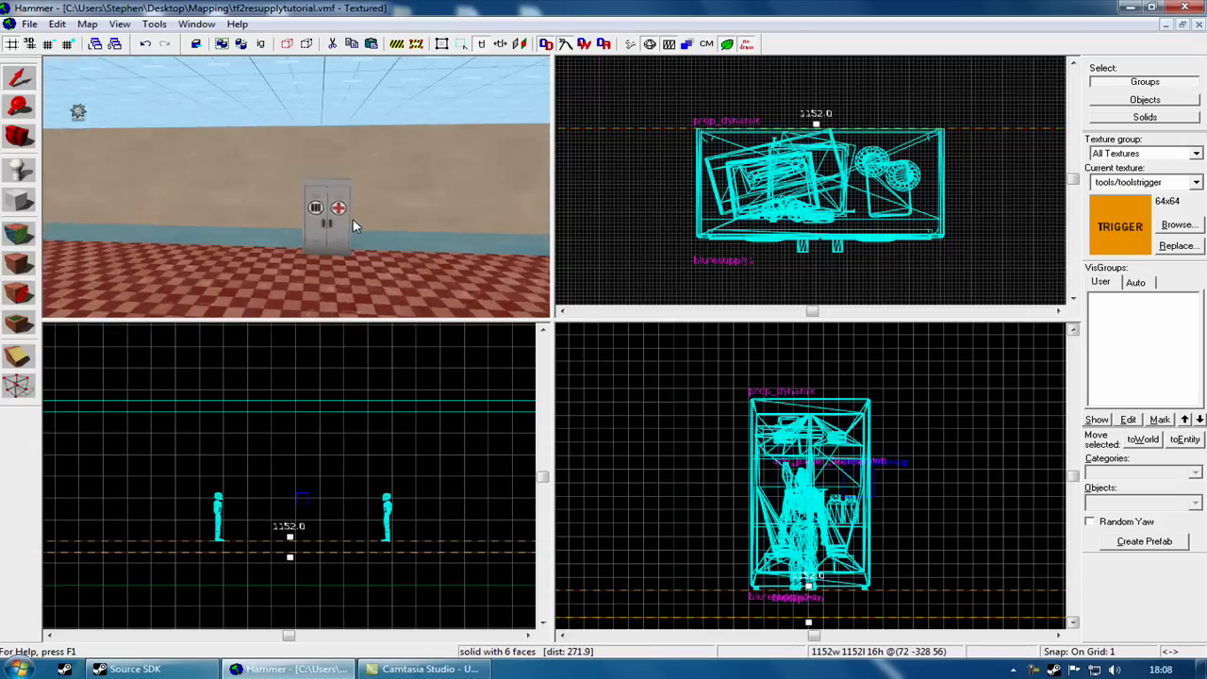
key(w)
key(w)
key(s)
key(w)
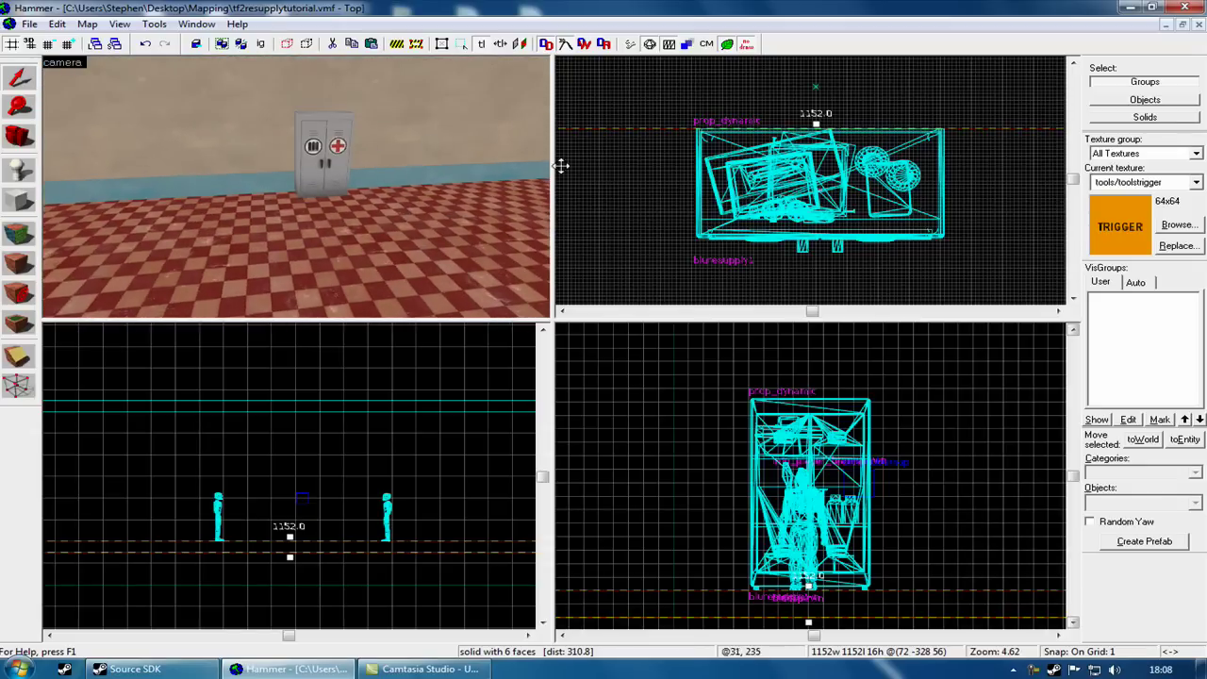
scroll(382, 190, down, 1)
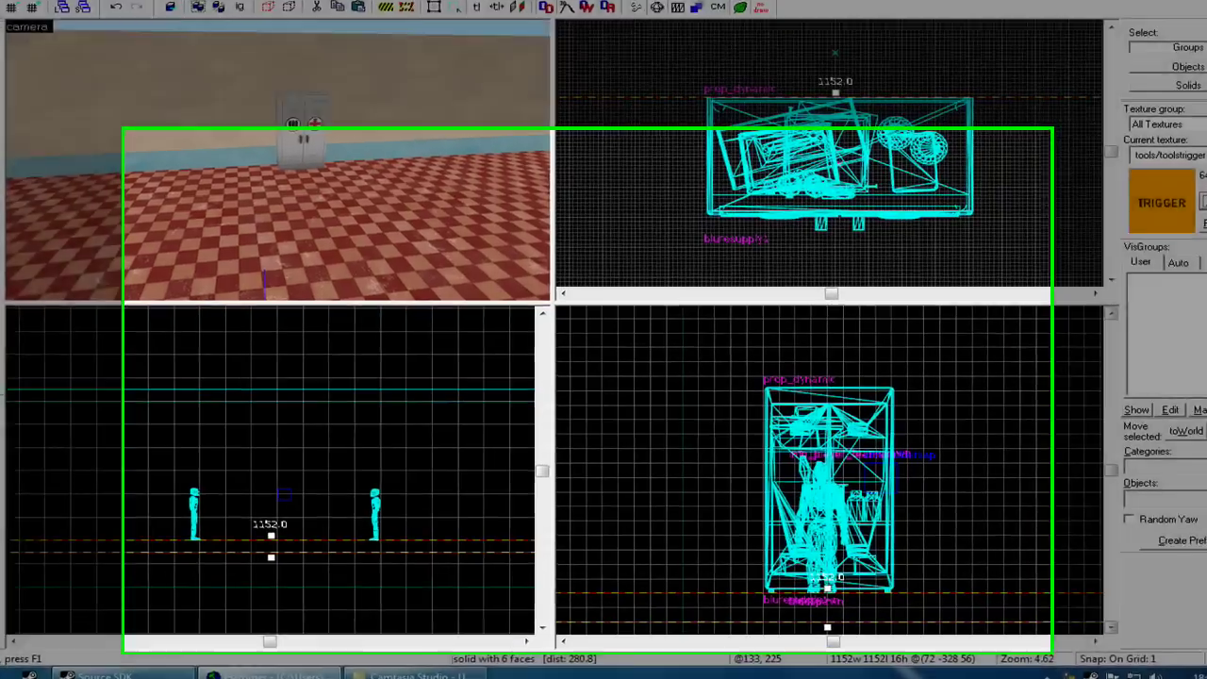
Choose tools/toolstrigger as the current texture, filtering the texture browser by toolstrigger
click(1179, 225)
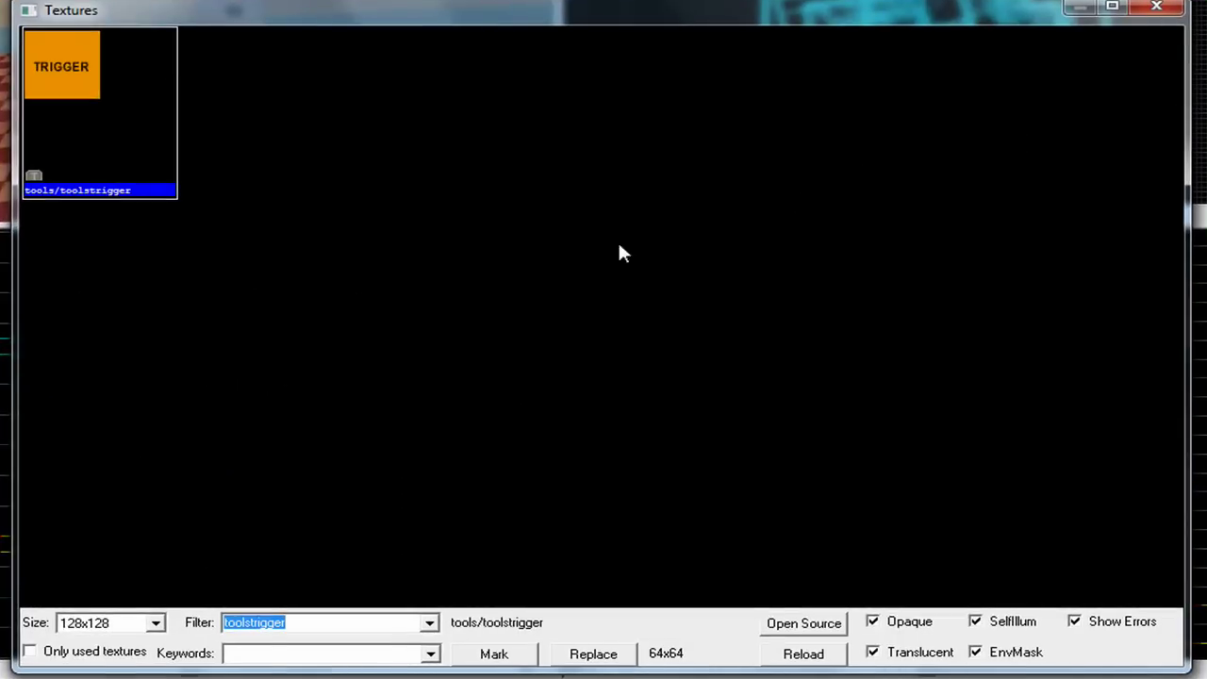
text(toolstrigger)
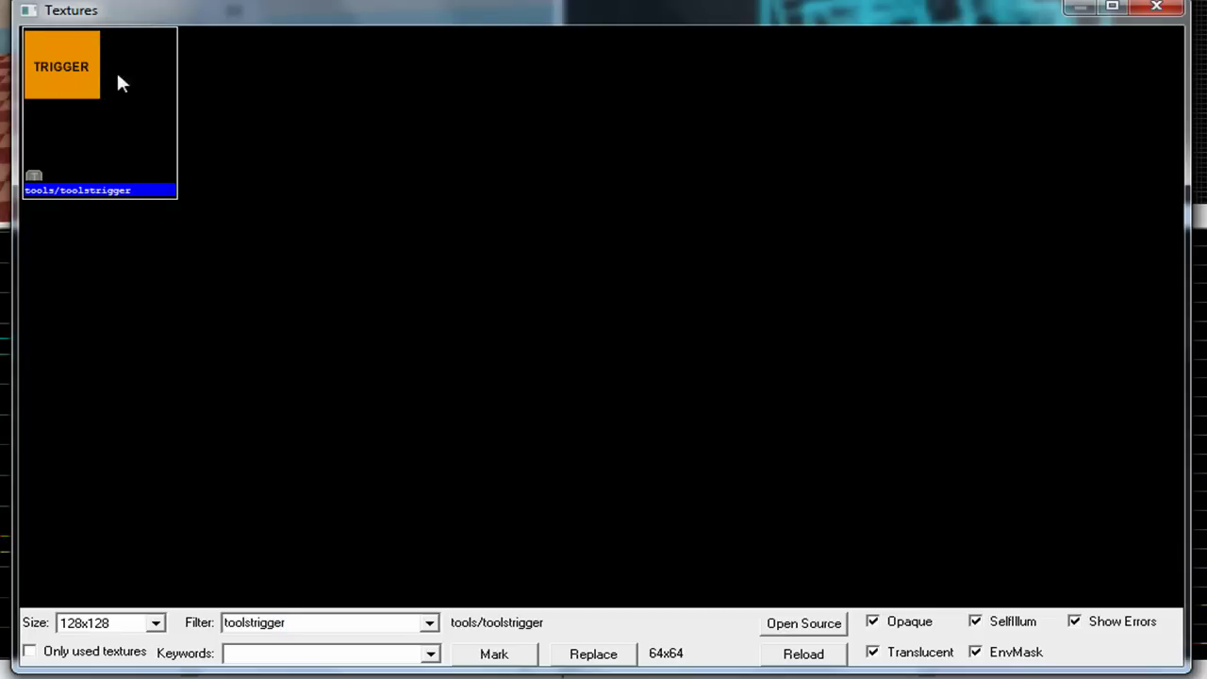
double_click(170, 87)
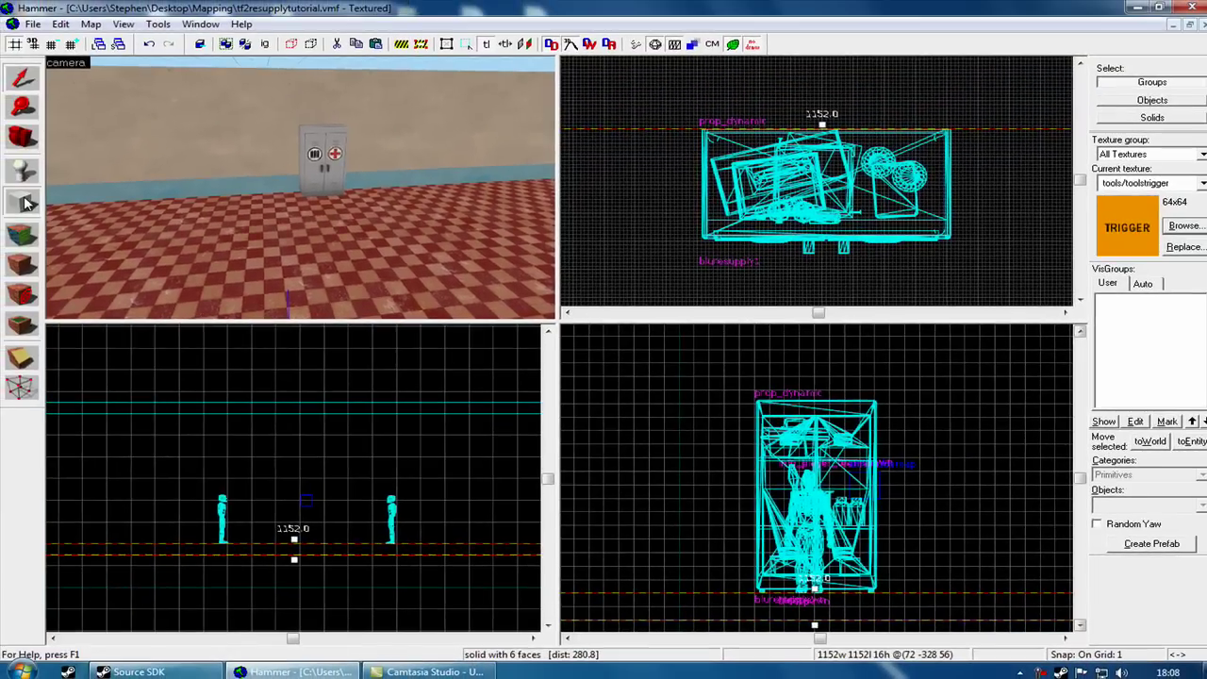
Activate the Block tool and set the grid snap to 16 units
click(25, 201)
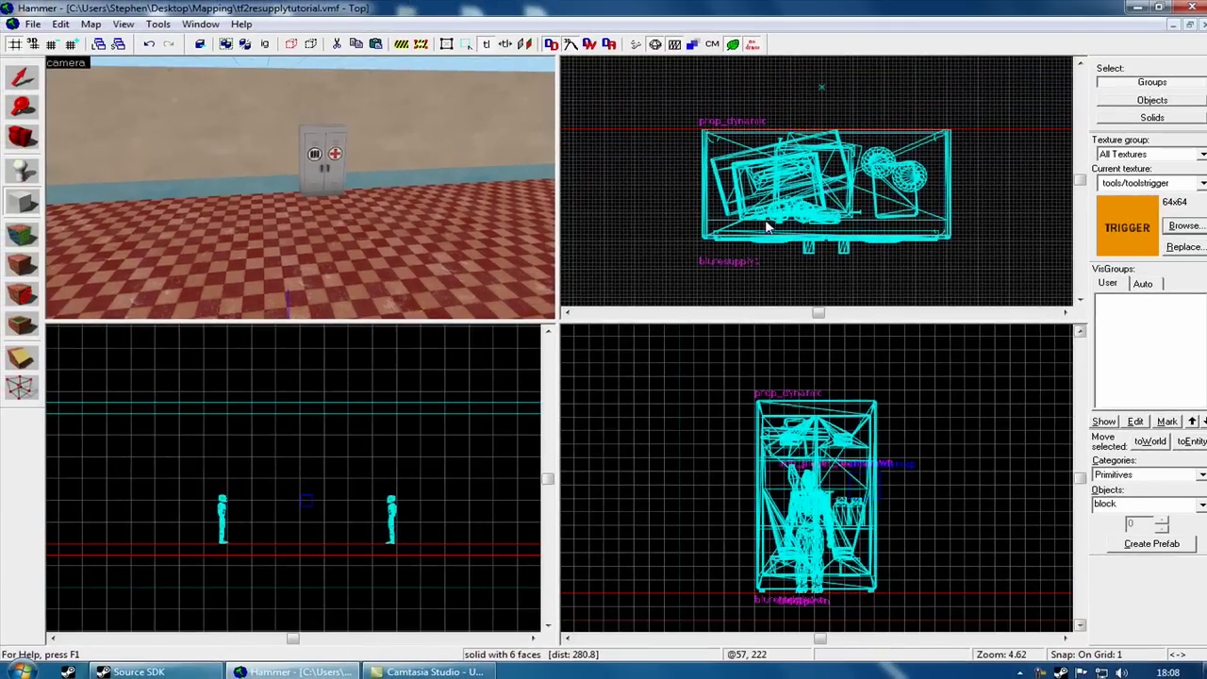
scroll(380, 431, down, 7)
scroll(382, 430, right, 1)
scroll(697, 443, down, 6)
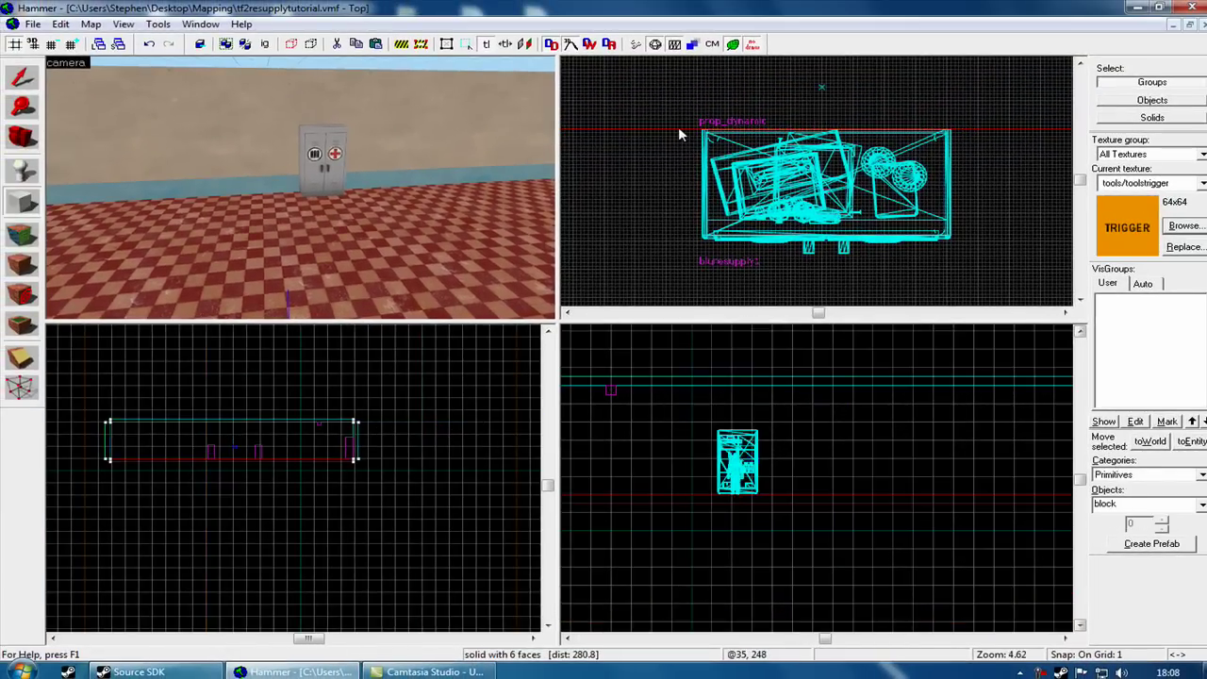
scroll(678, 133, up, 1)
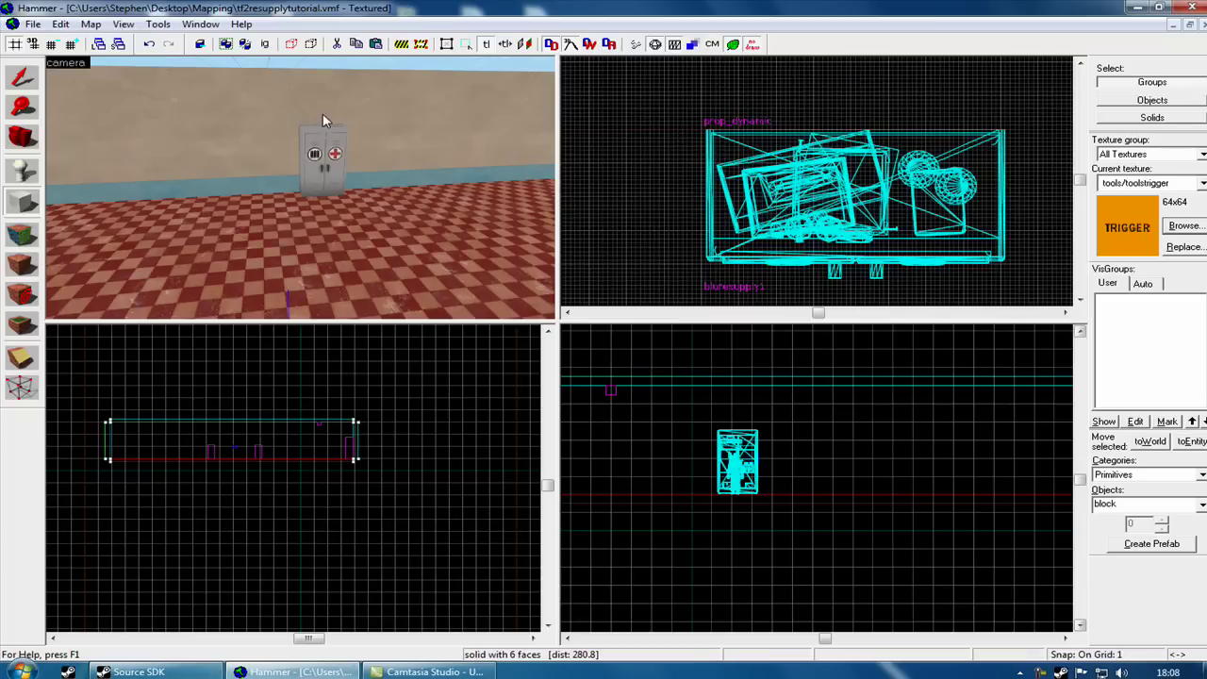
key(])
key(])
key(])
key(])
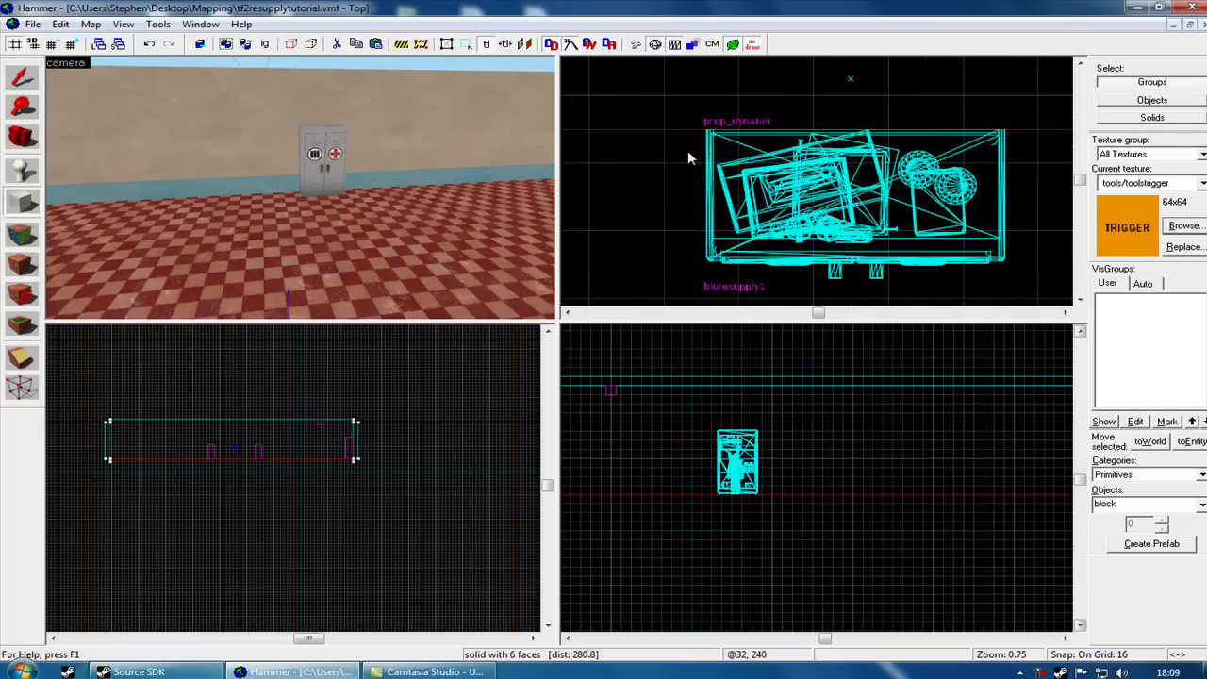
Outline a block around the locker, 128 units wide, 64 deep and 112 high, starting at floor level
scroll(622, 144, down, 3)
key(Left)
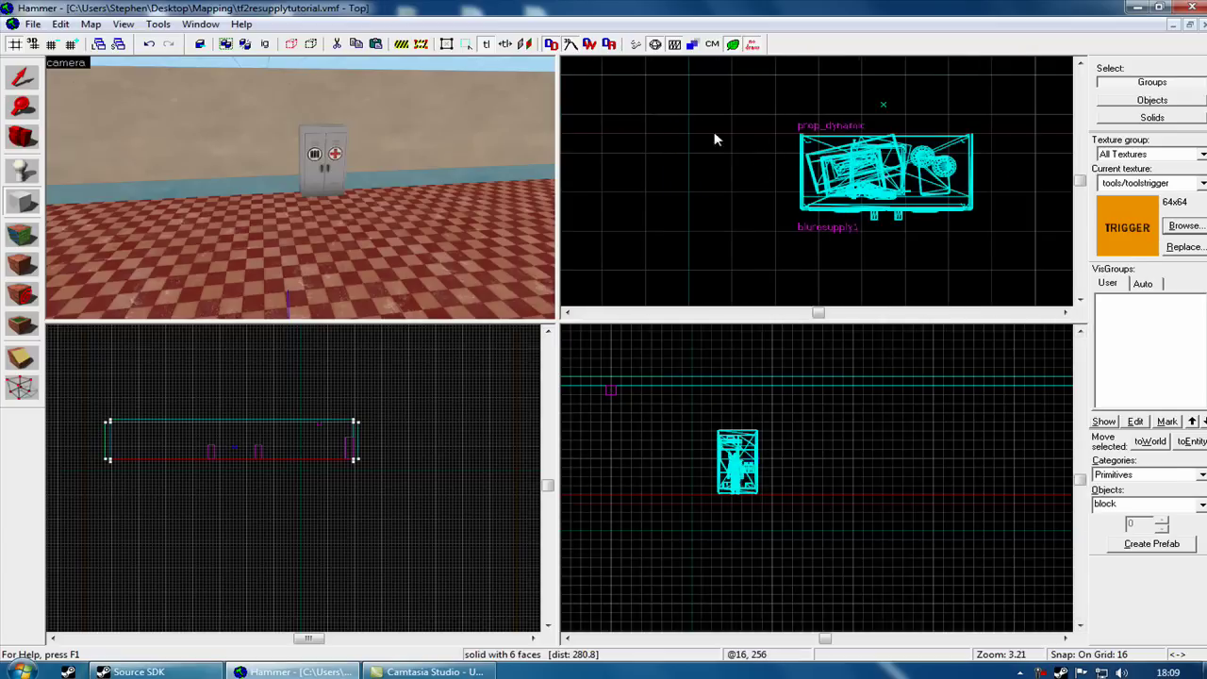
drag(686, 139, 1046, 298)
scroll(673, 231, right, 3)
drag(757, 500, 743, 423)
scroll(743, 424, up, 4)
scroll(345, 131, up, 4)
scroll(344, 123, down, 3)
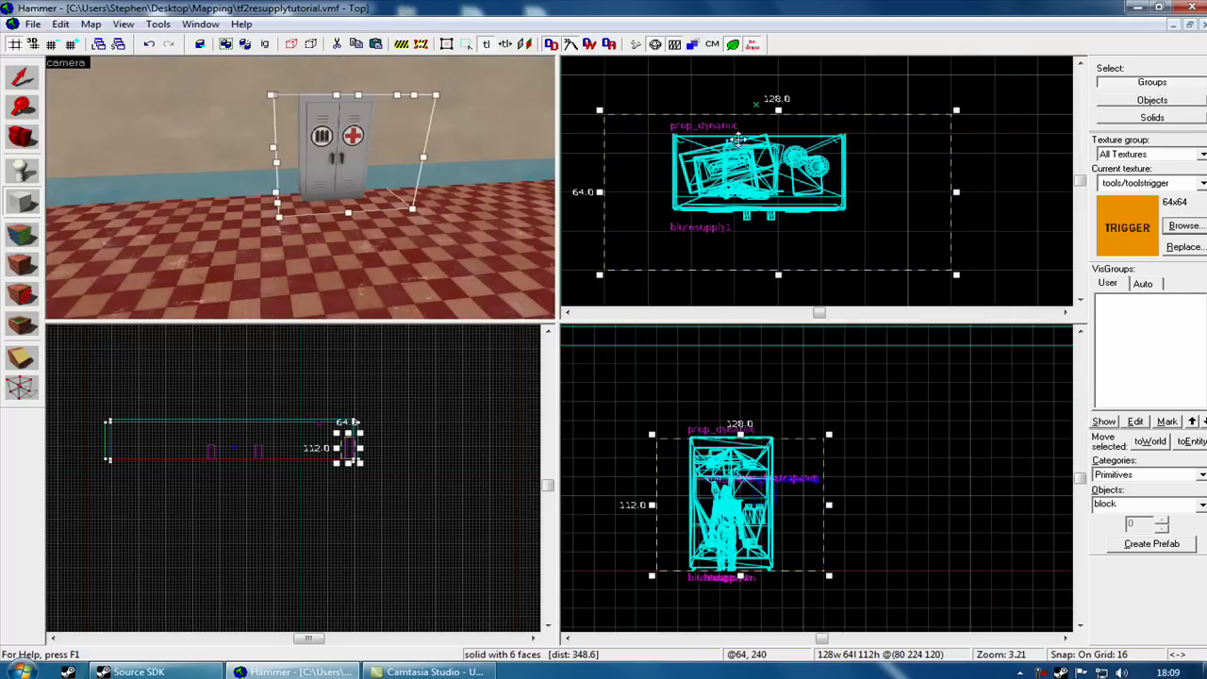
Set the grid snap to 8 and reduce the block outline's depth to 56 units, with its back edge on the wall
drag(777, 111, 778, 144)
key(bracketleft)
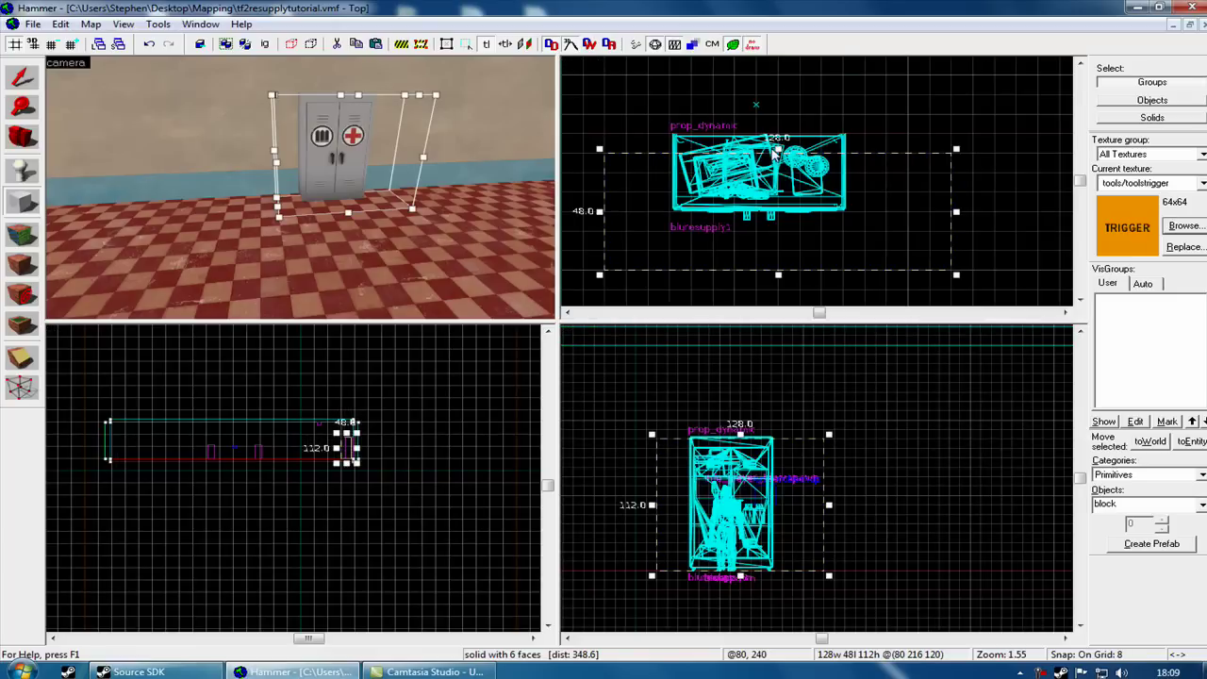
drag(778, 148, 777, 129)
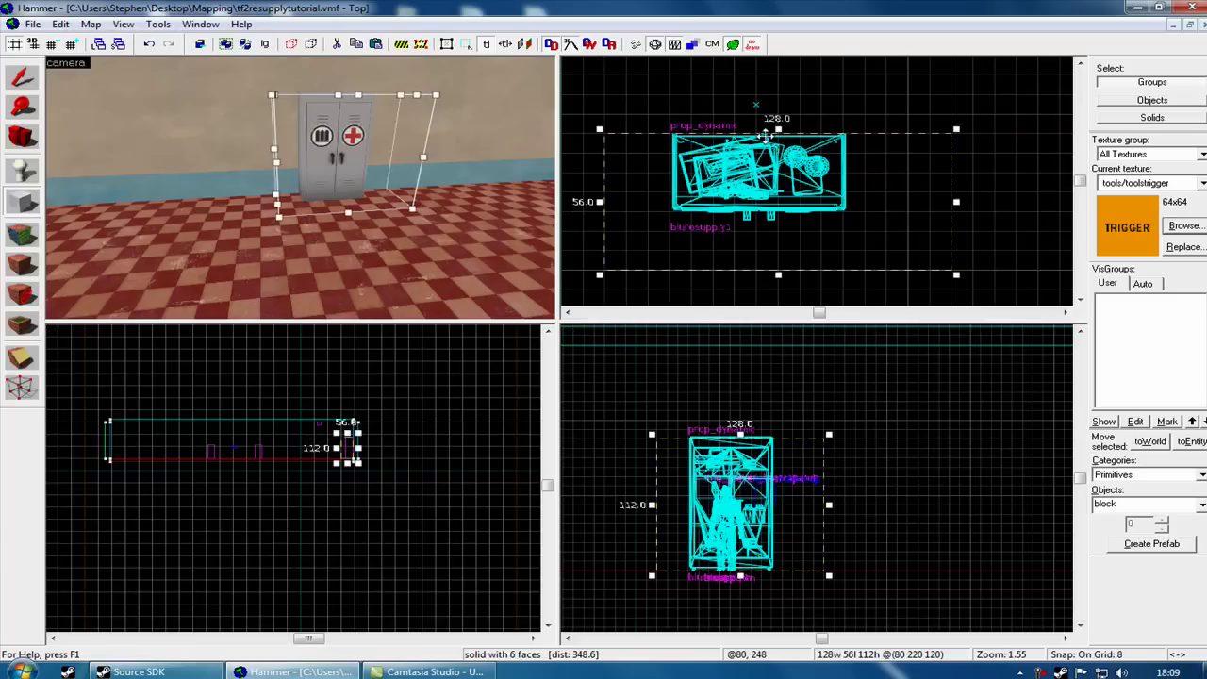
scroll(357, 113, down, 2)
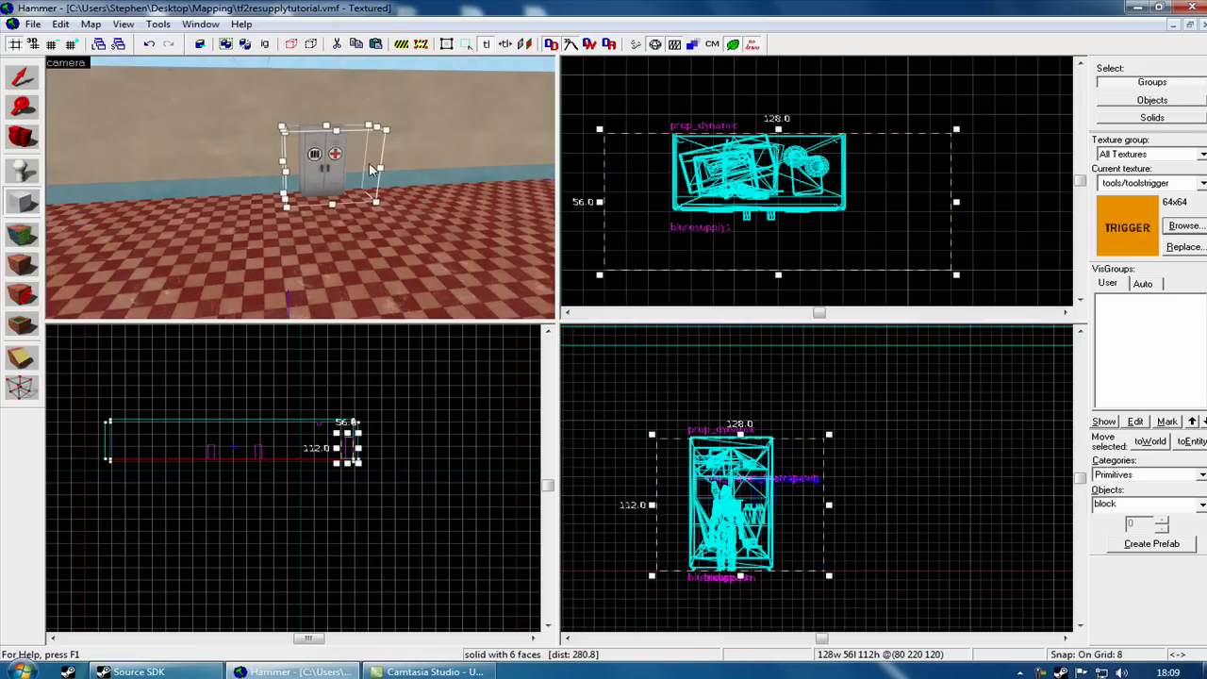
Narrow the block outline to 112 units wide so its sides sit more evenly around the locker
scroll(330, 137, down, 2)
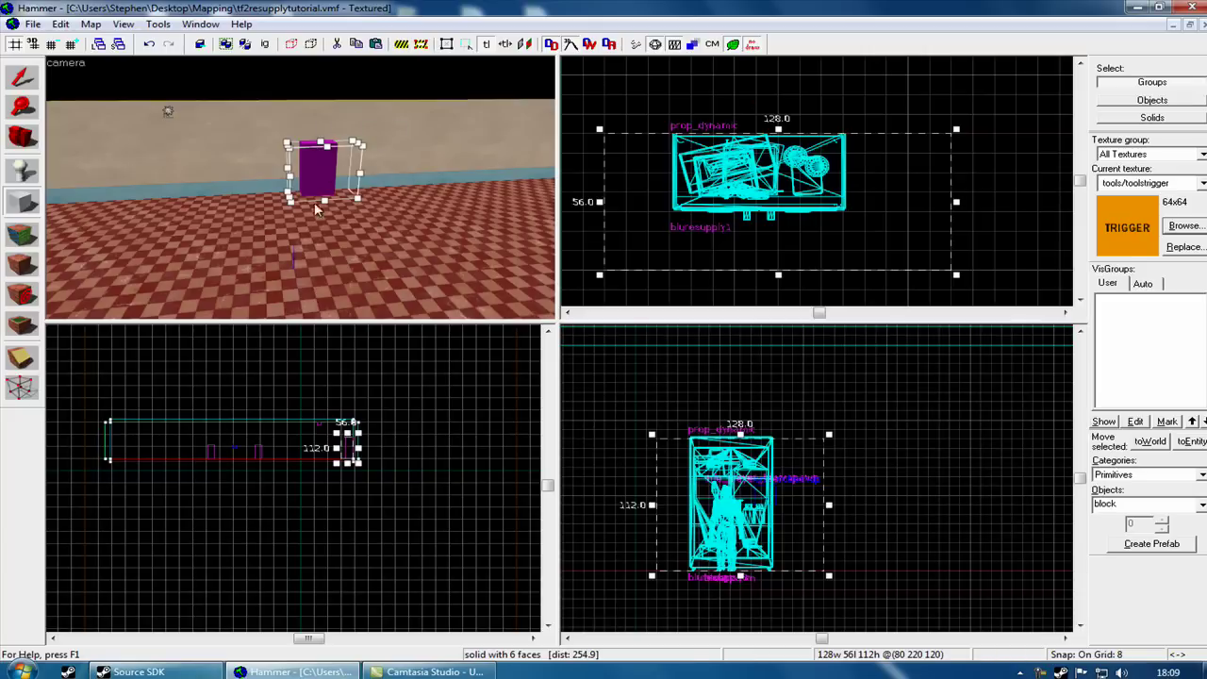
scroll(785, 134, up, 4)
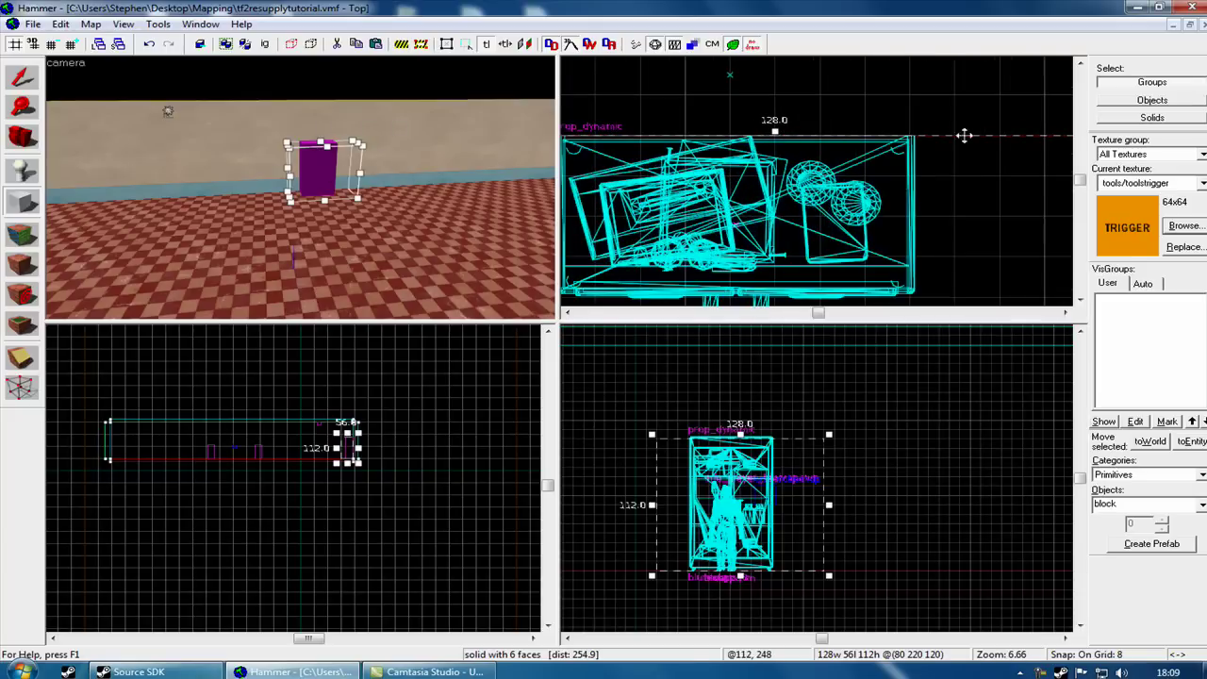
scroll(871, 160, down, 7)
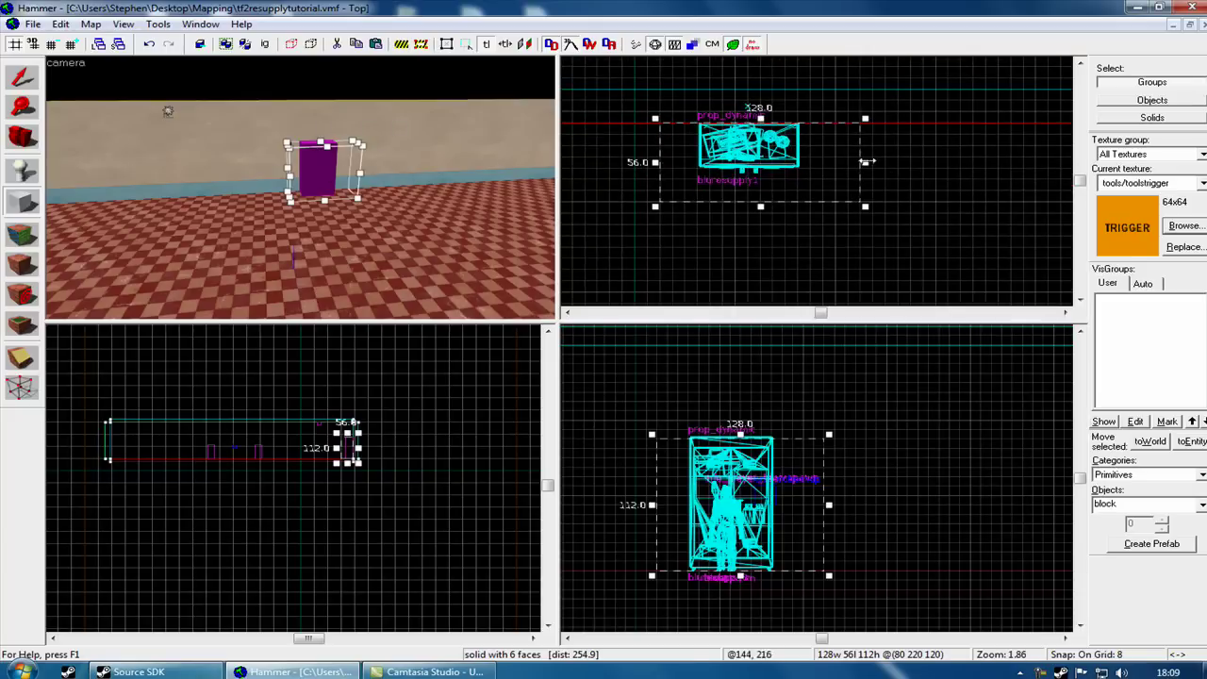
drag(866, 163, 840, 164)
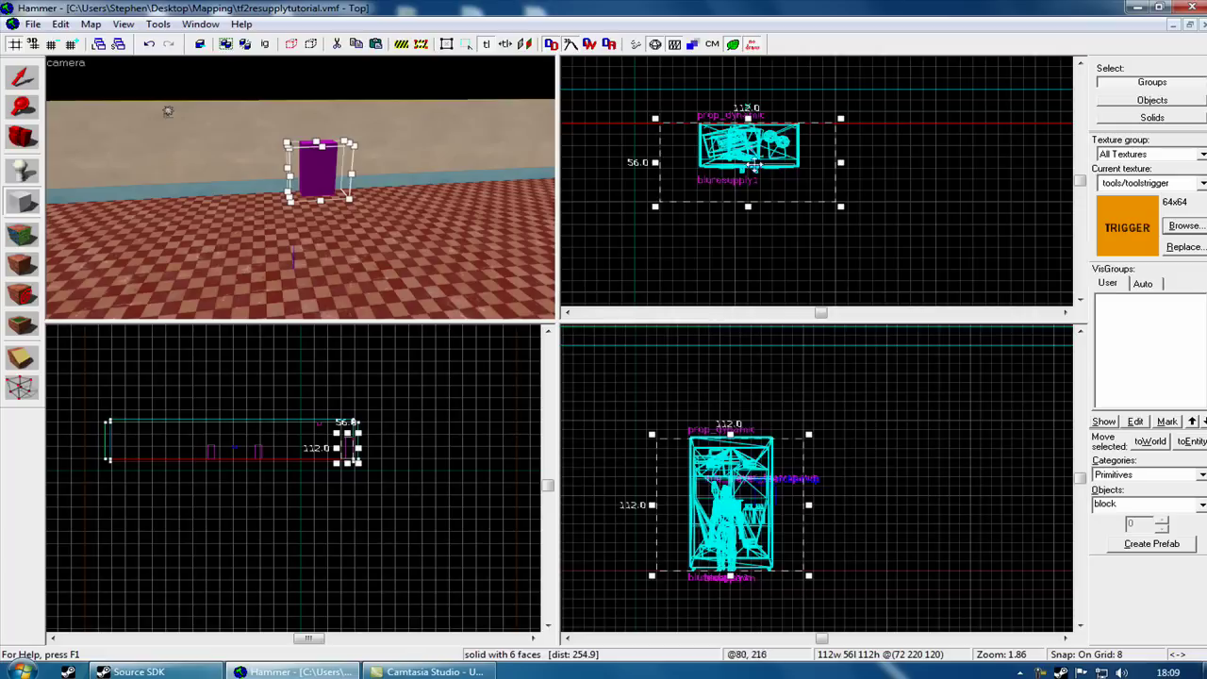
Create the trigger brush from the outline and check how it encloses the locker
scroll(368, 215, up, 3)
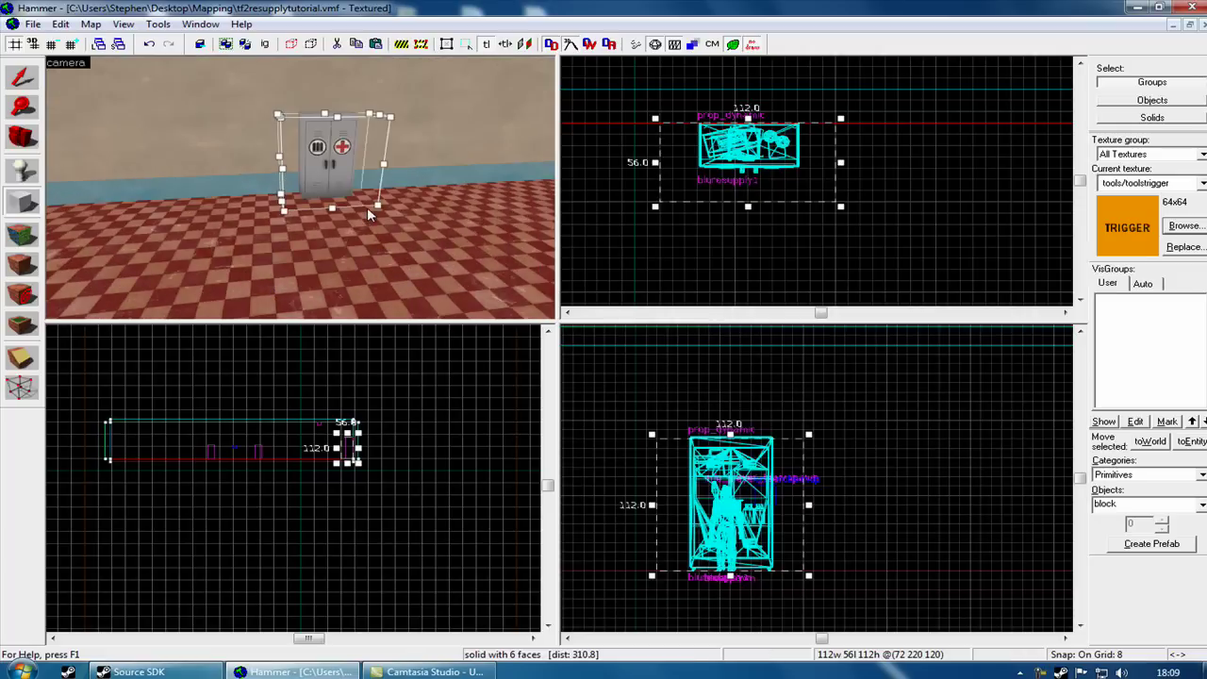
key(Return)
scroll(381, 191, up, 3)
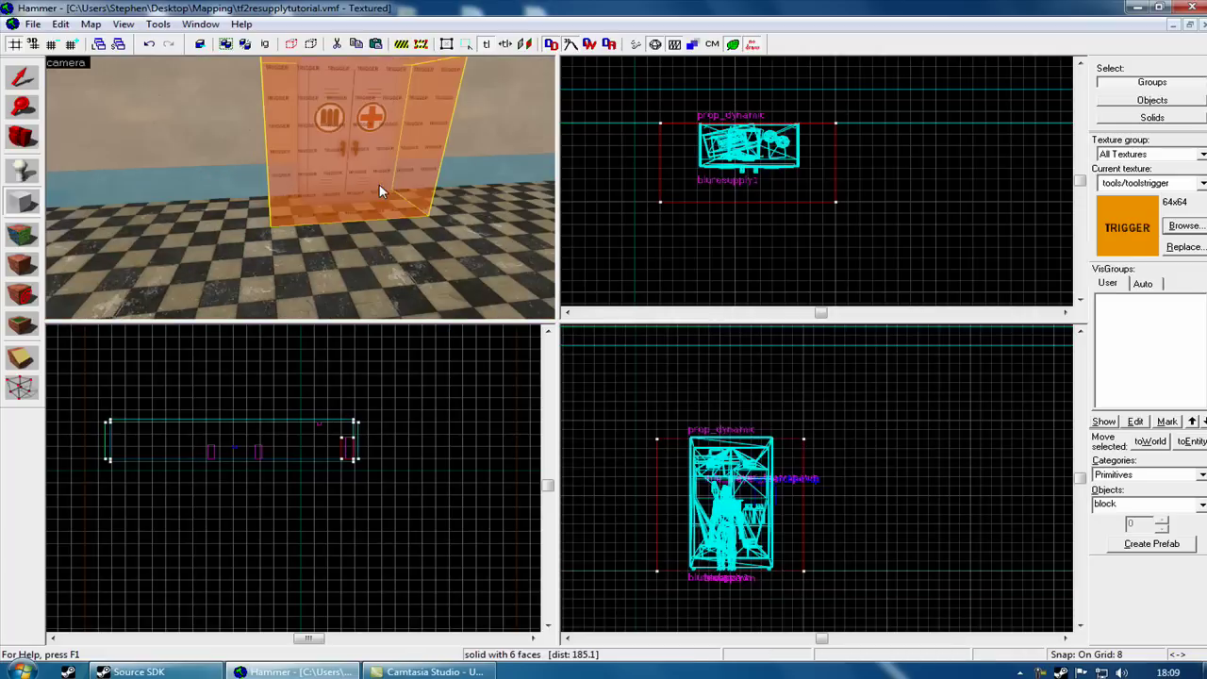
scroll(381, 192, up, 3)
scroll(270, 204, down, 3)
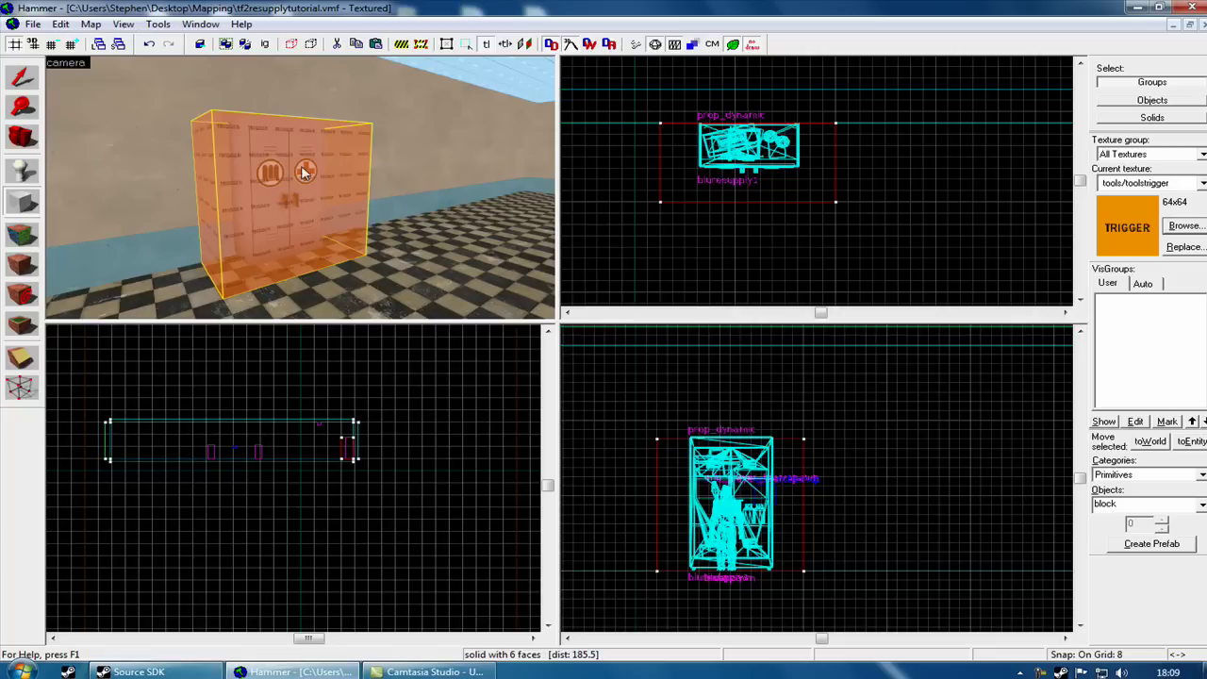
scroll(326, 194, down, 3)
Tie the trigger brush to an entity, set its class to func_regenerate and apply it
click(21, 79)
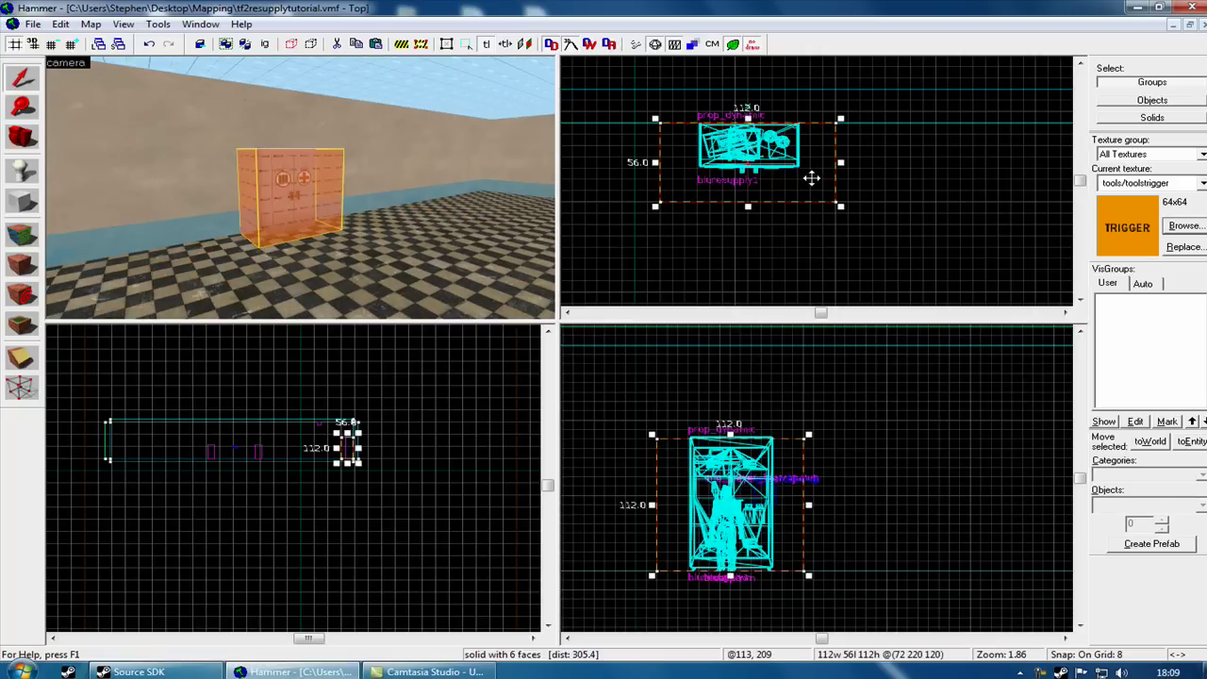
key(ctrl+t)
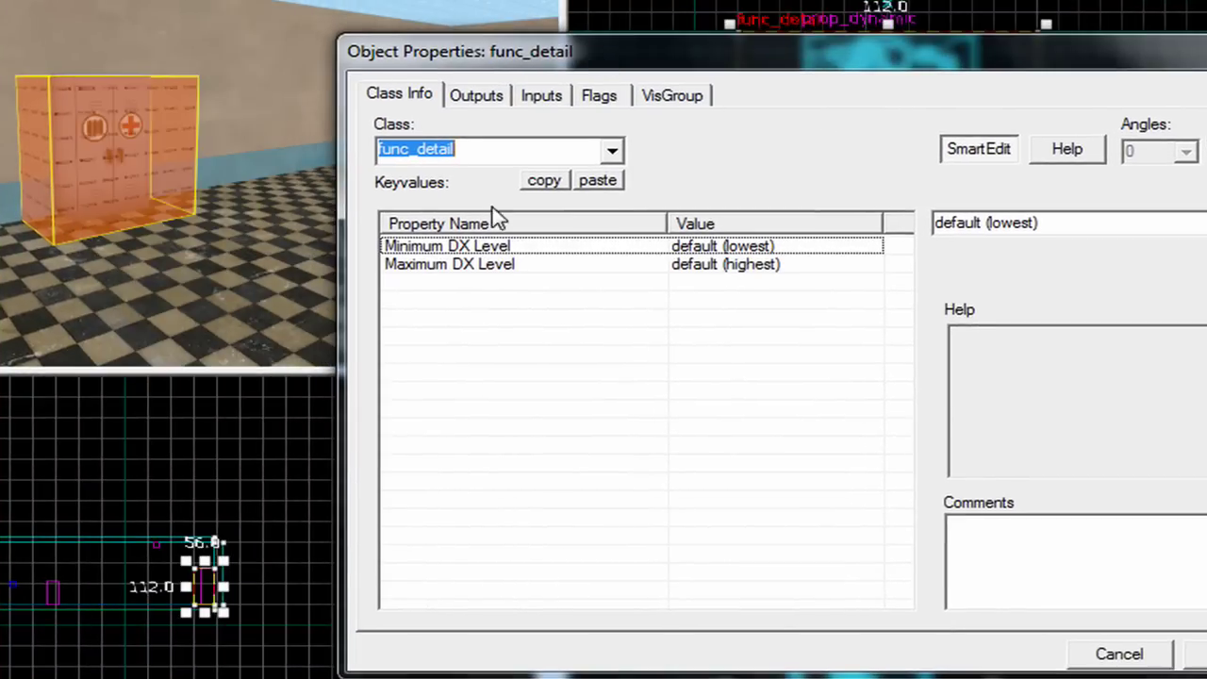
click(180, 138)
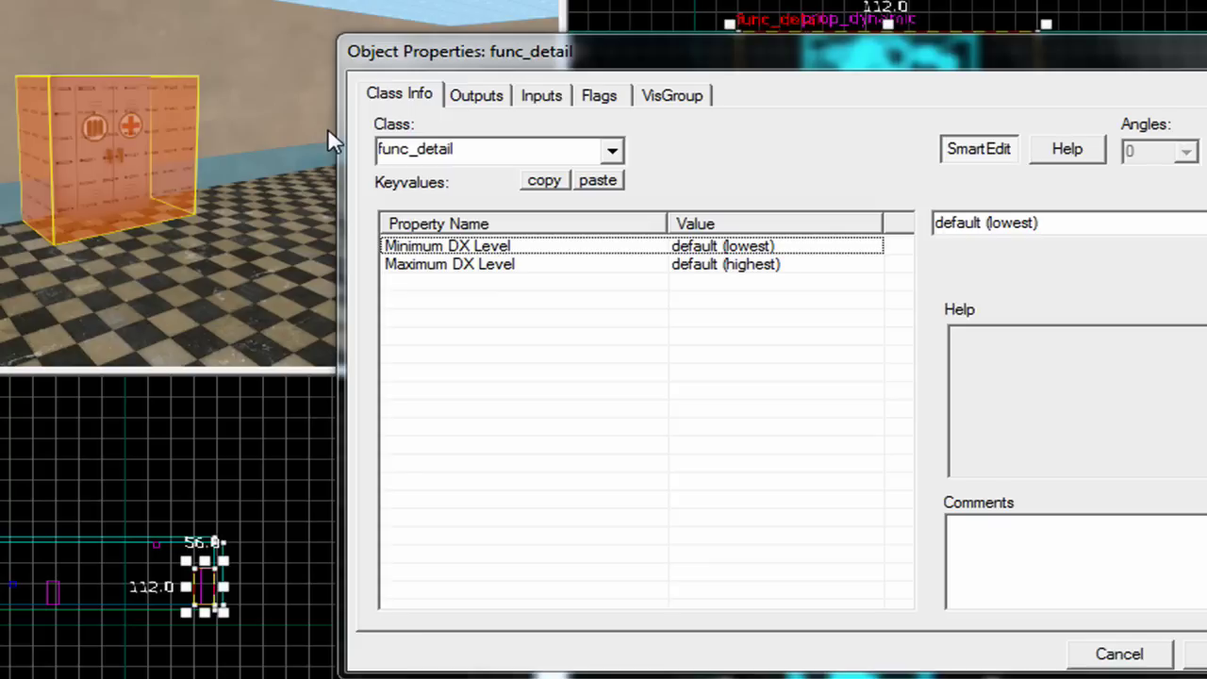
drag(463, 151, 363, 153)
text(func_re)
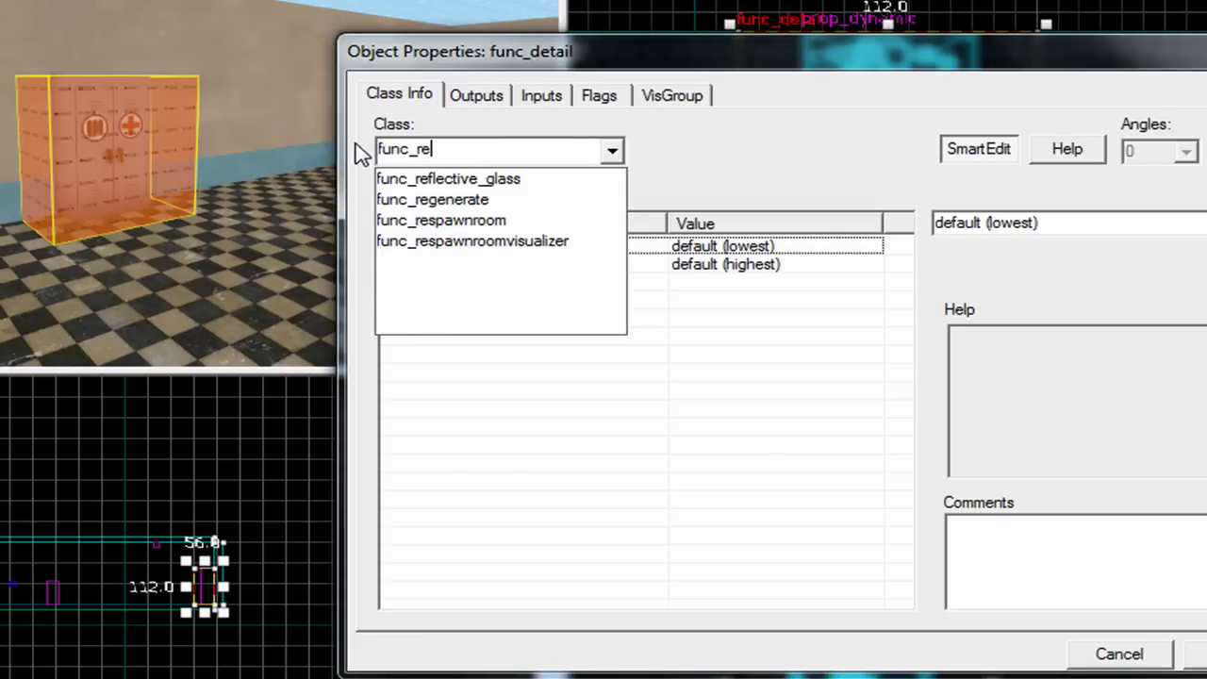
click(426, 200)
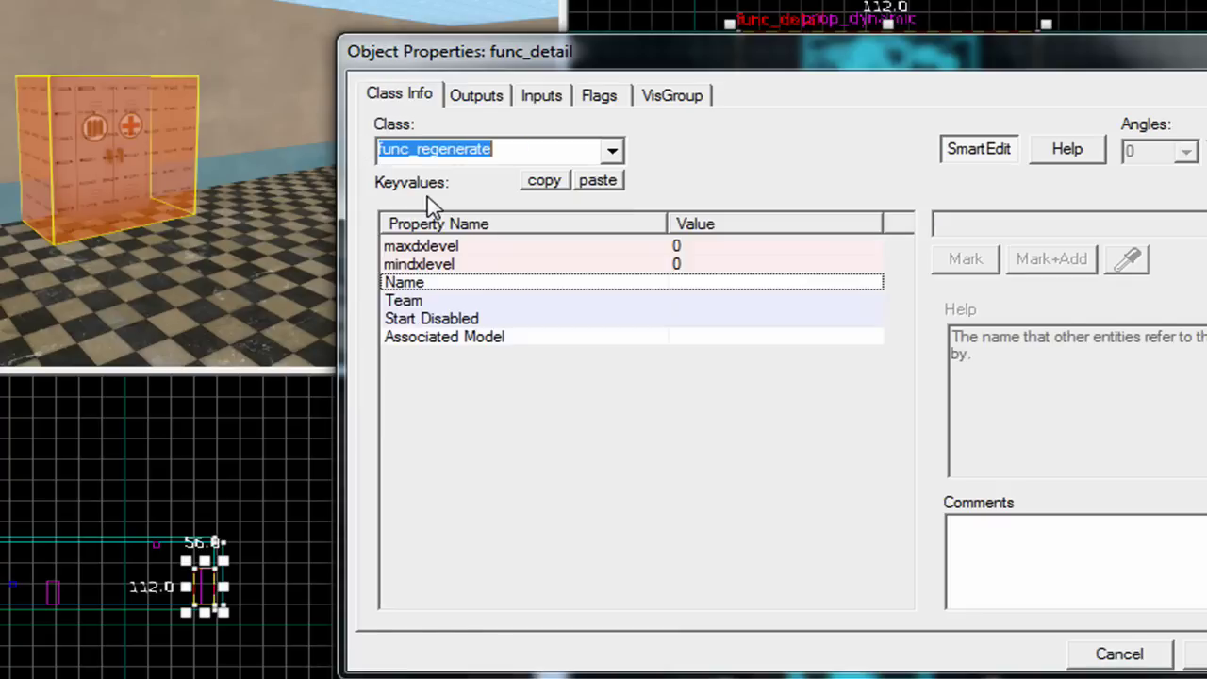
click(1199, 654)
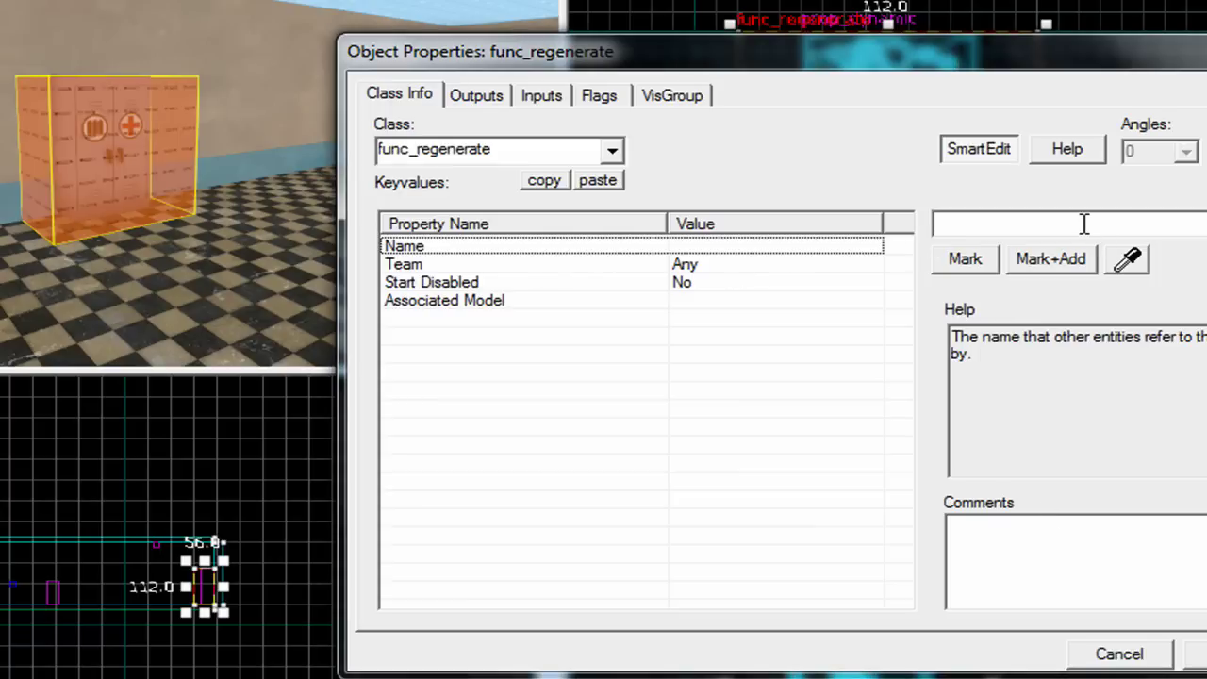
Name the func_regenerate entity lockerblueregen1
text(lockerregen1)
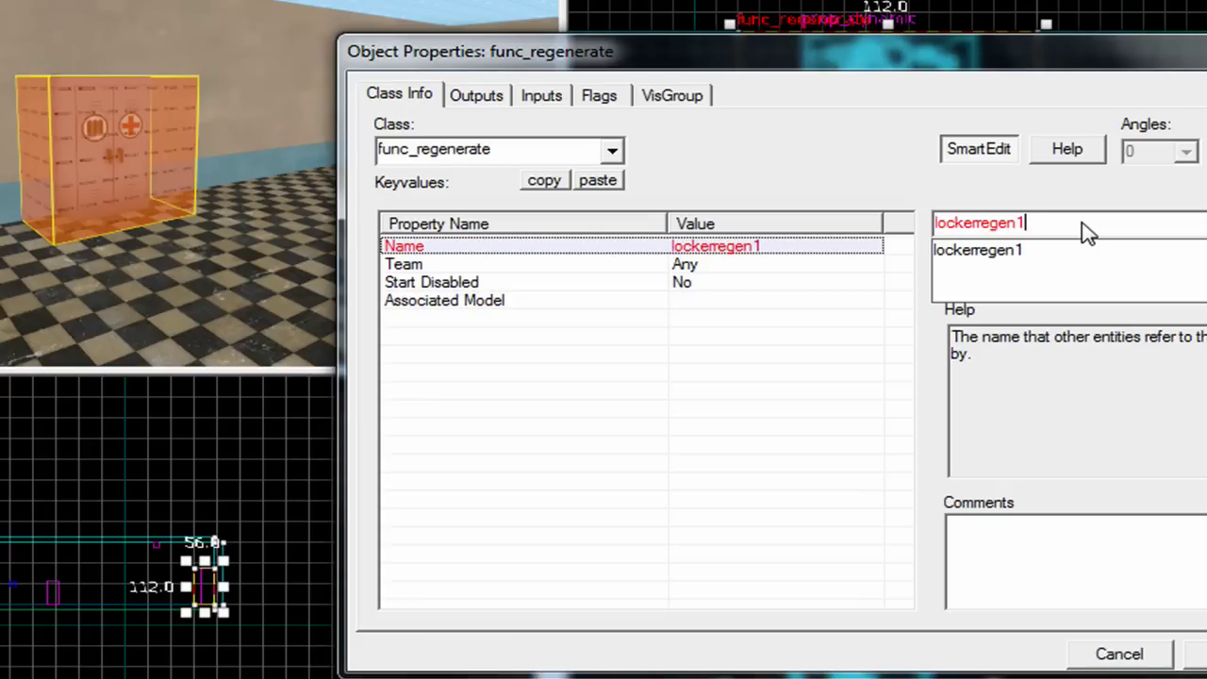
key(BackSpace)
key(BackSpace)
key(BackSpace)
key(BackSpace)
key(BackSpace)
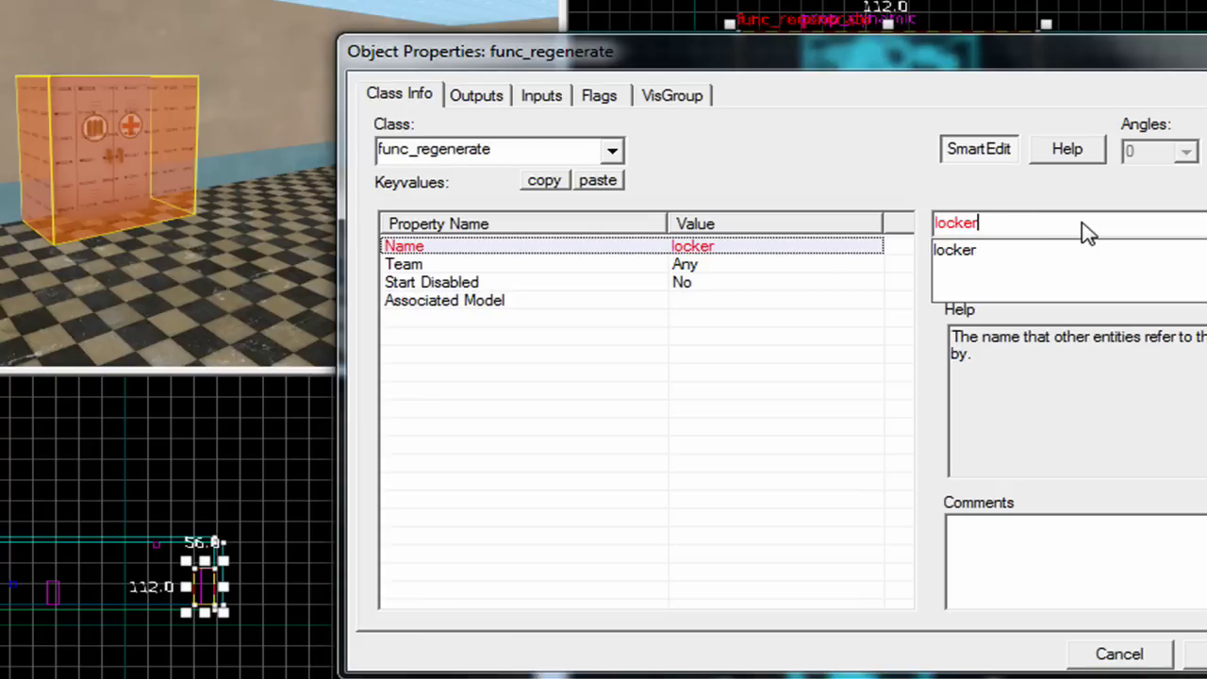
text(blueregen1)
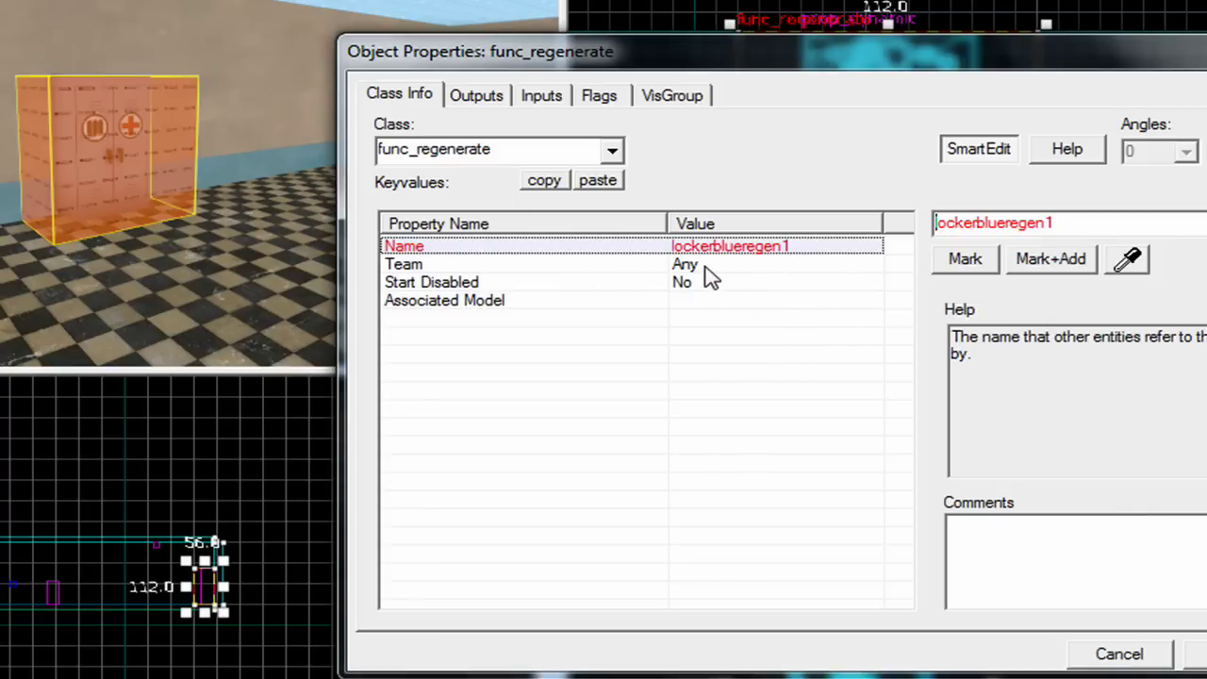
Set the regenerate entity's team to Blue and apply the changes
click(594, 266)
click(1203, 225)
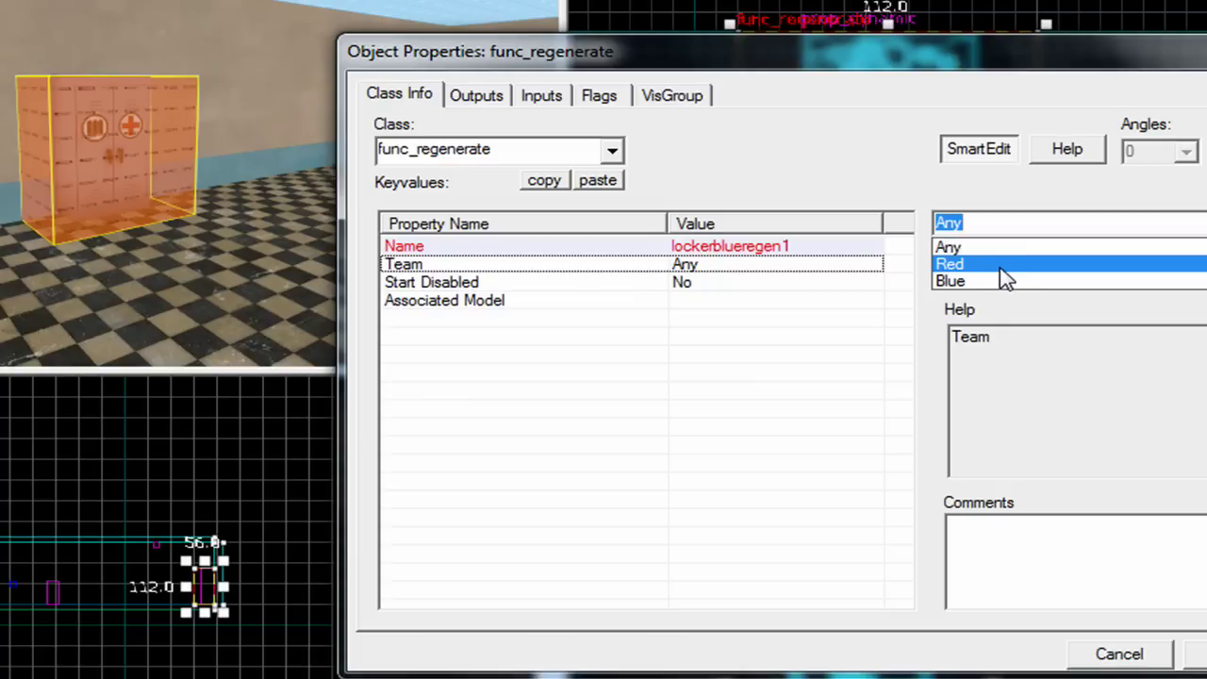
click(1001, 281)
click(1200, 654)
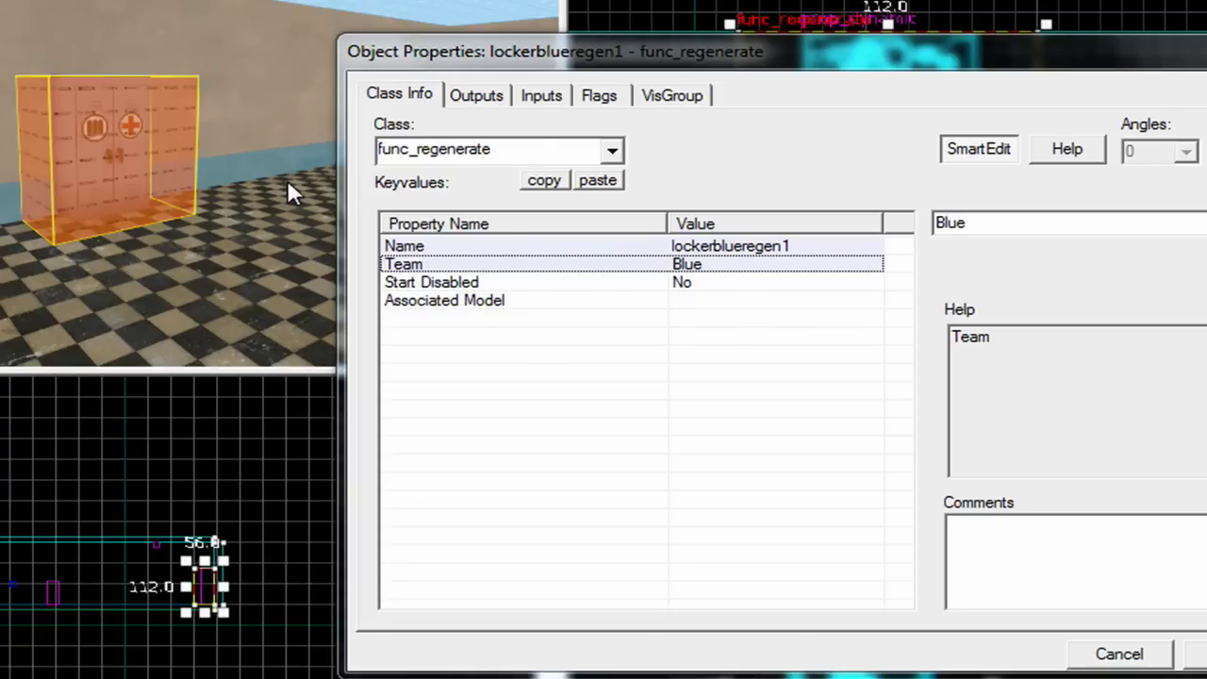
Set the regenerate entity's associated model to bluresupply1, close its properties and check the trigger around the locker
click(707, 282)
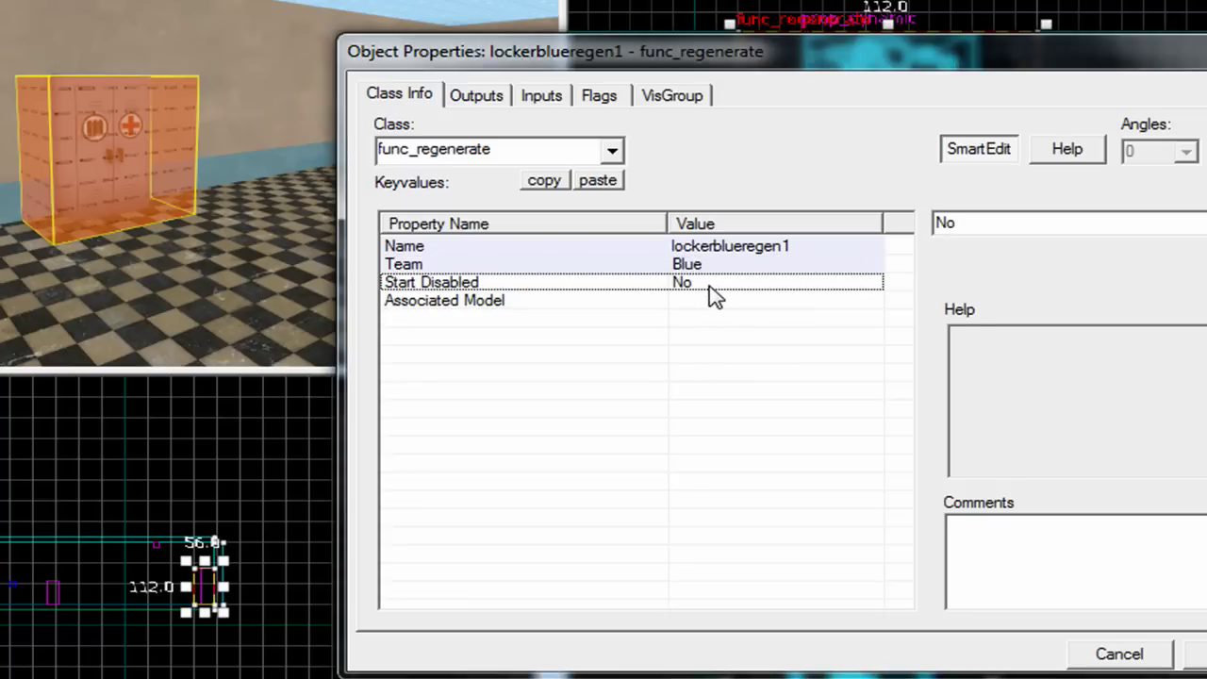
click(712, 302)
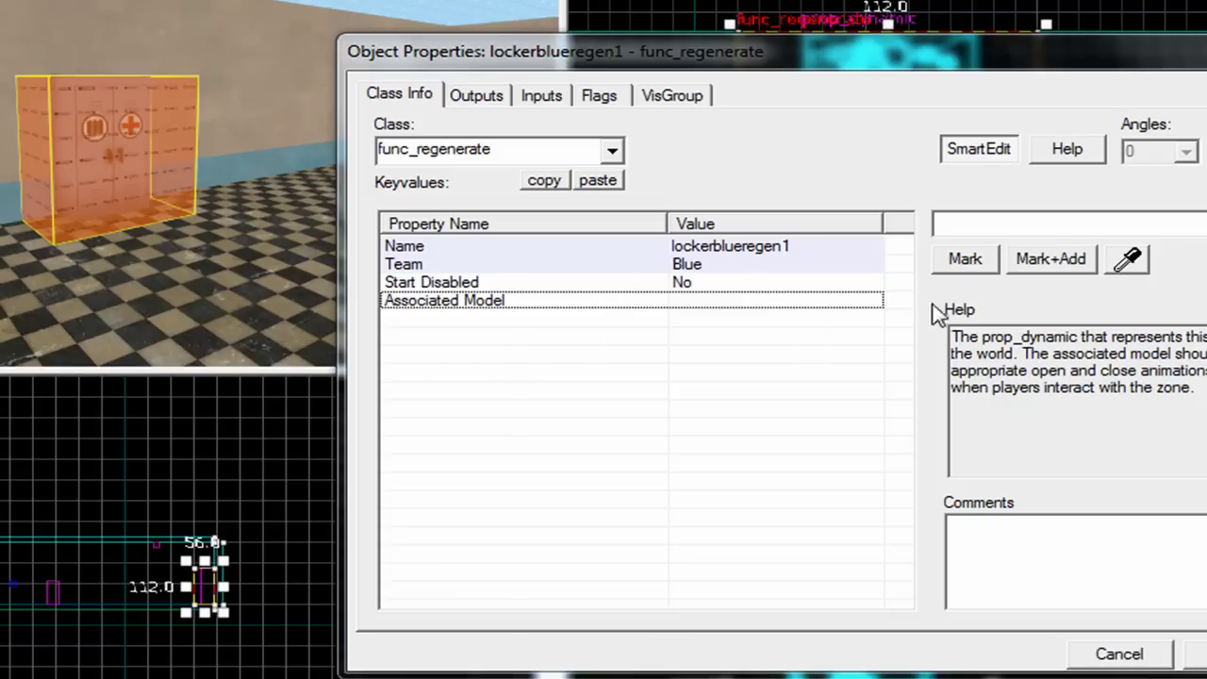
click(1205, 225)
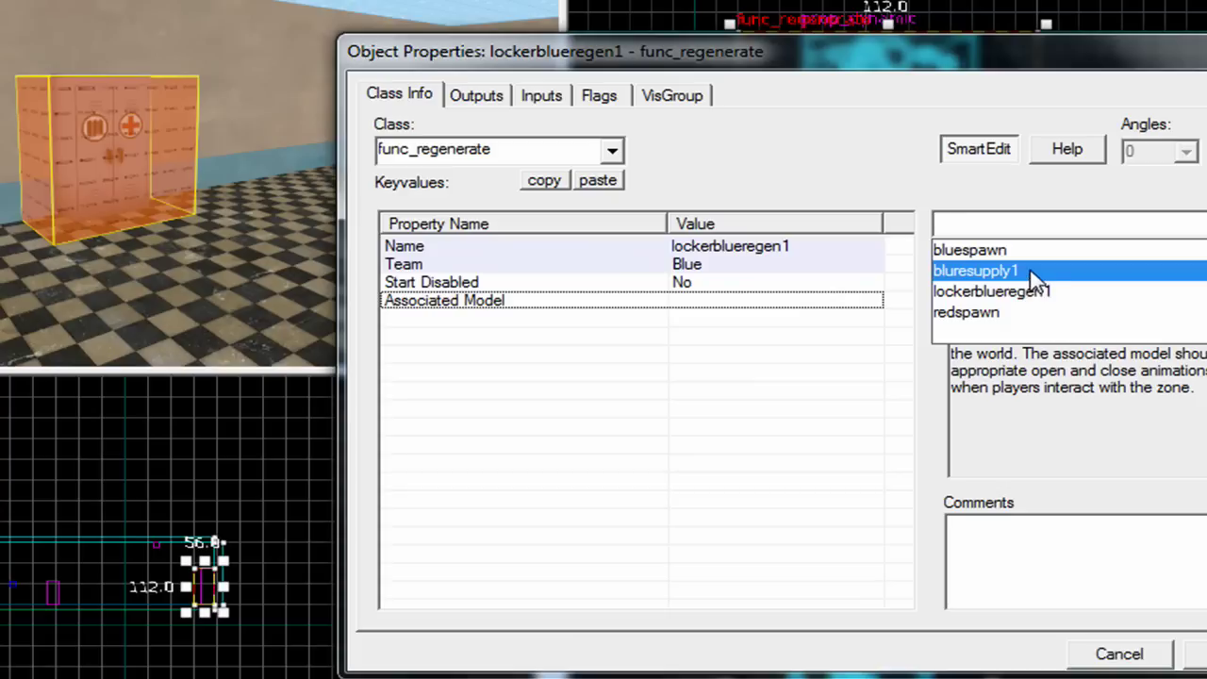
click(1034, 273)
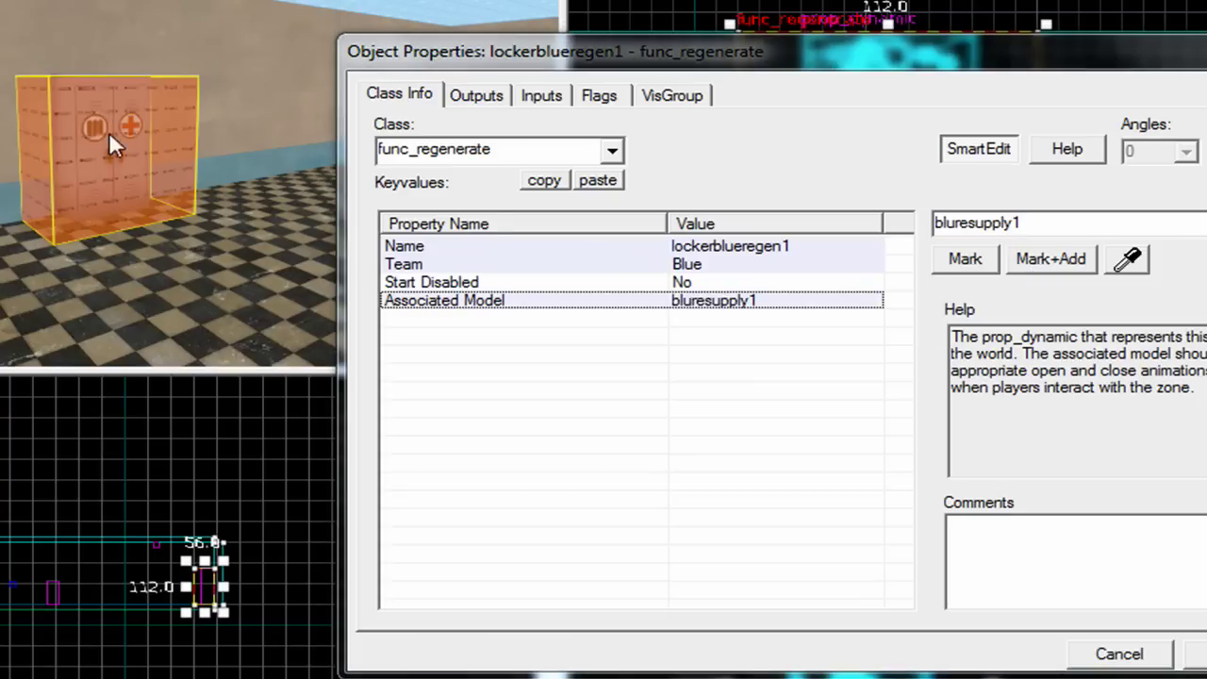
click(1149, 646)
key(s)
key(w)
key(d)
key(a)
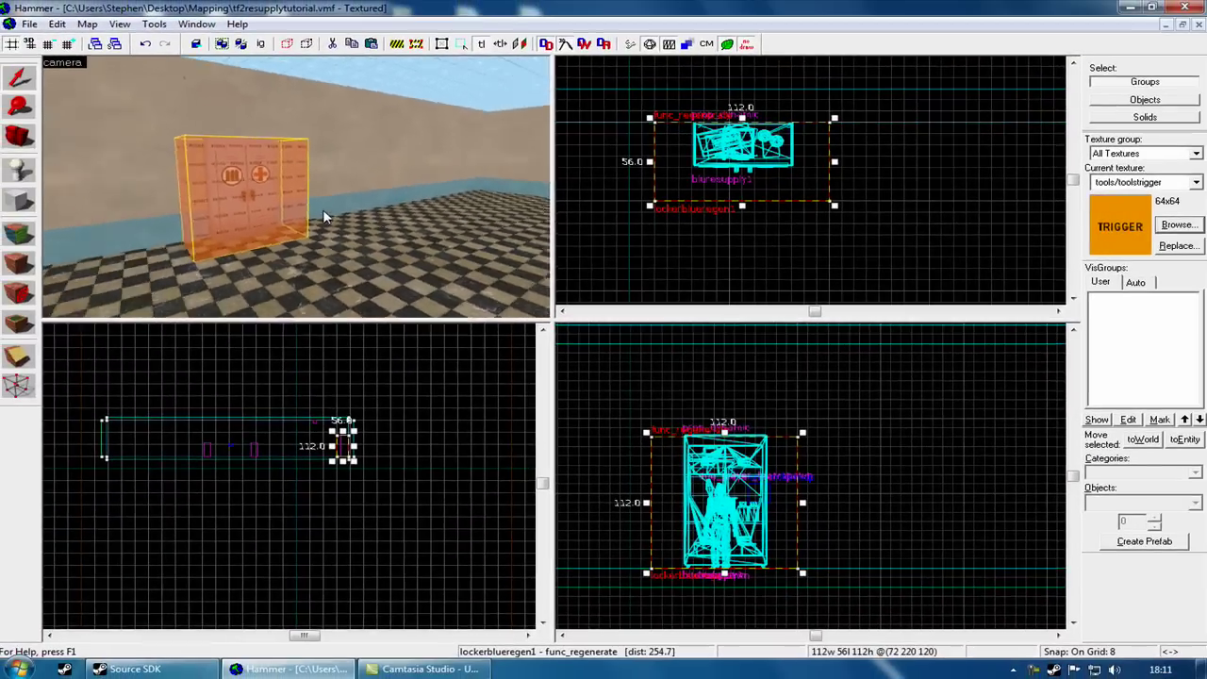
Examine the trigger brush around the blue resupply locker from several distances and angles
scroll(330, 213, up, 3)
scroll(369, 220, down, 5)
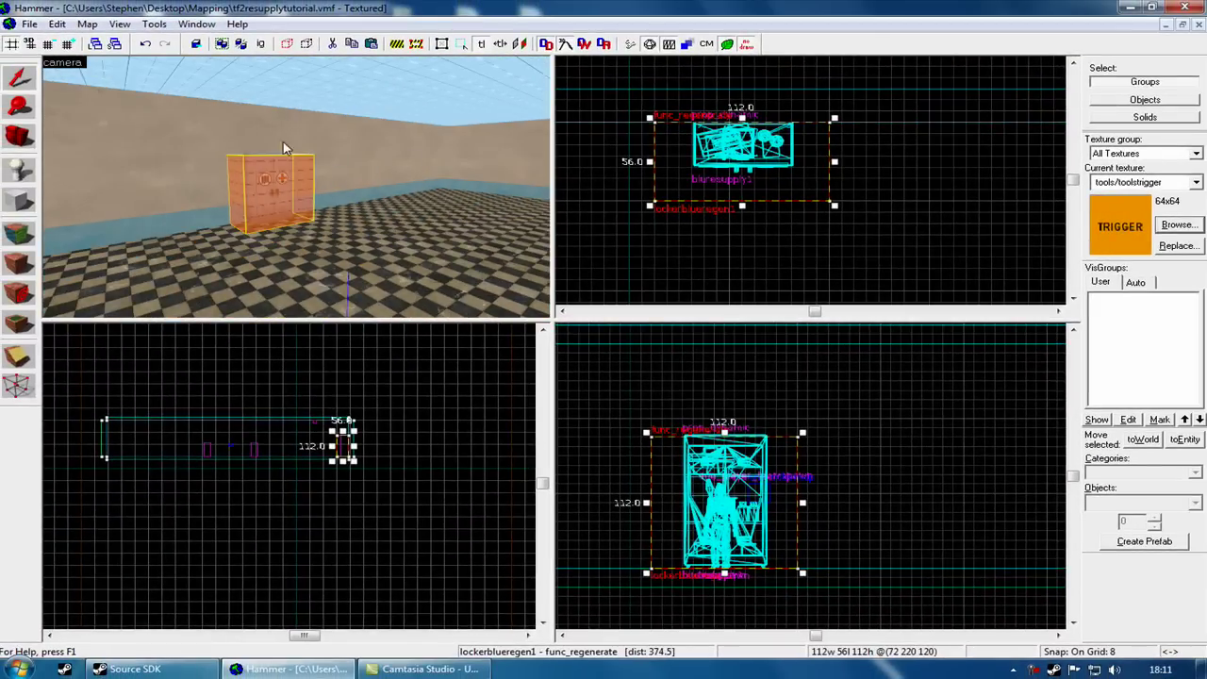
drag(205, 153, 356, 175)
key(s)
key(d)
key(a)
key(w)
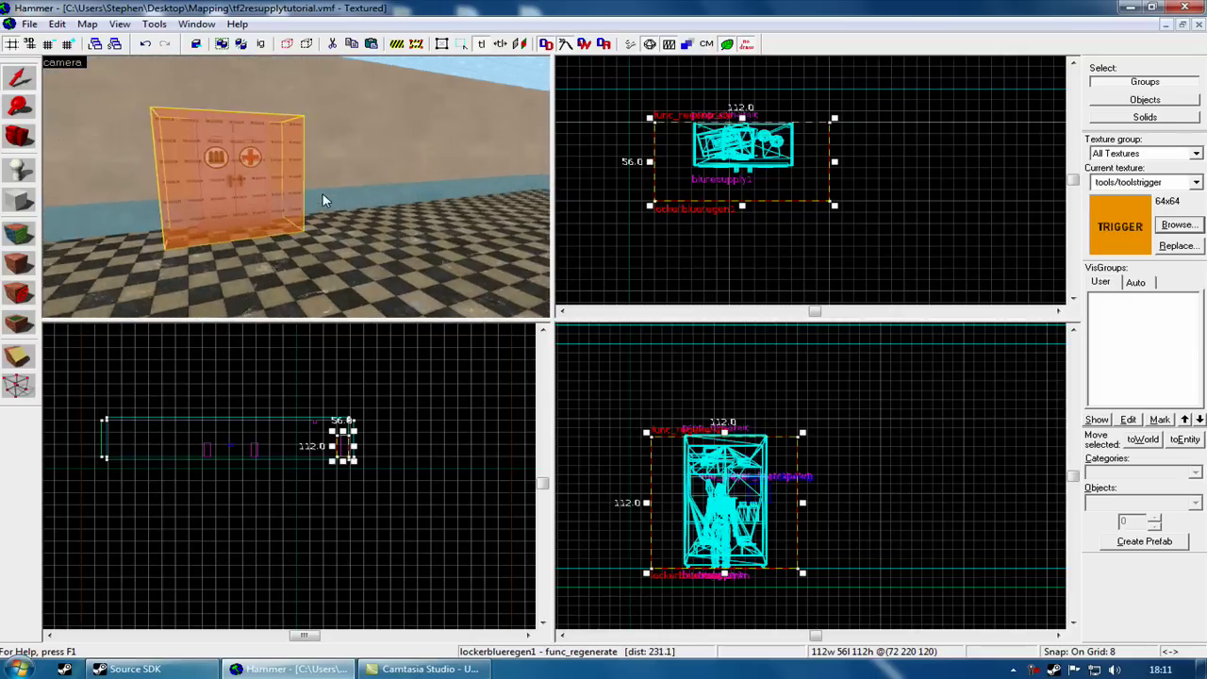
key(z)
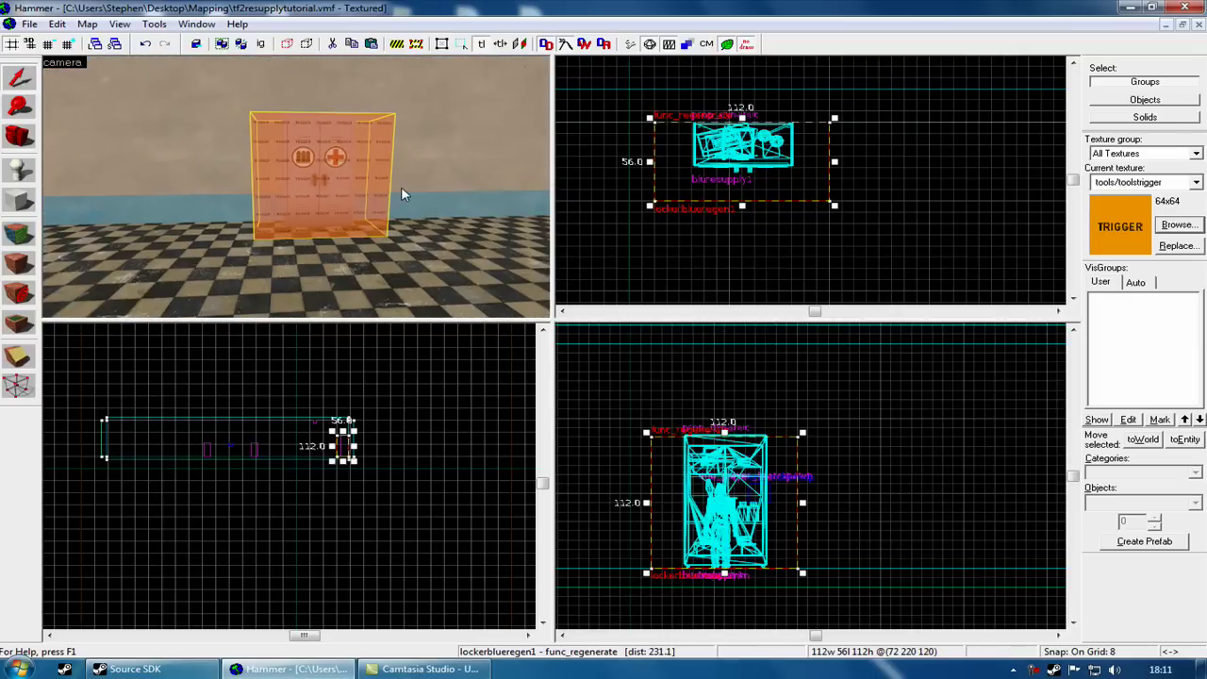
key(z)
key(w)
key(s)
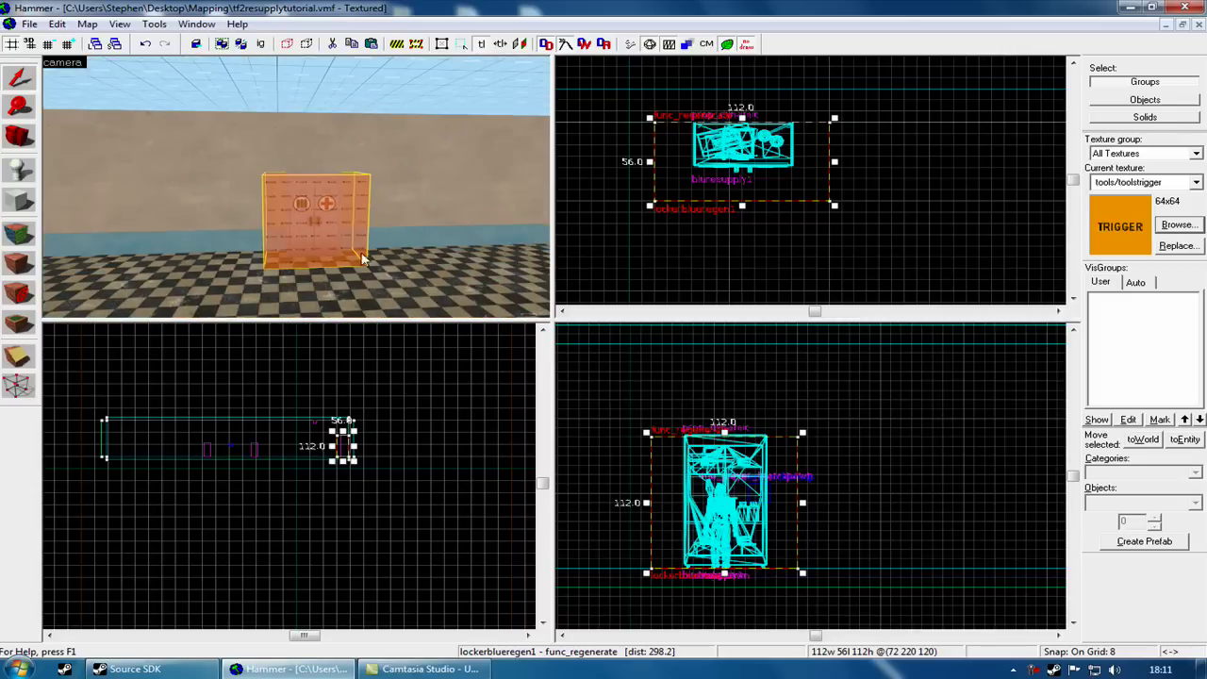
key(z)
key(w)
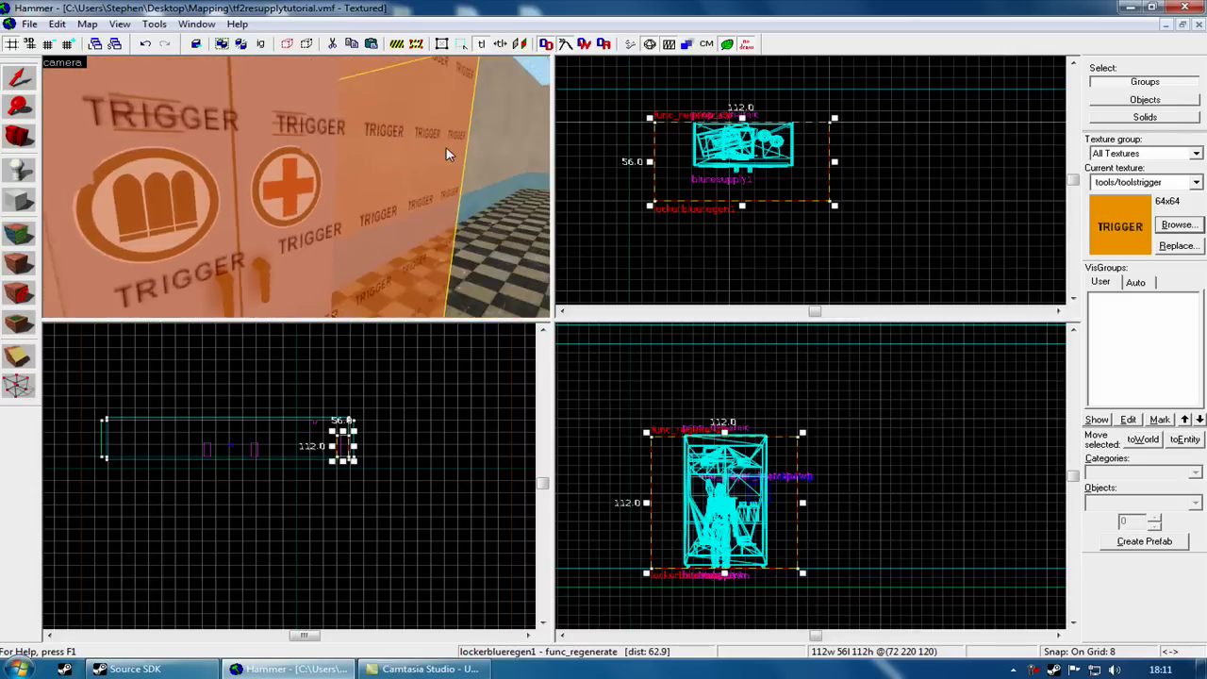
Add the locker prop to the selection with its func_regenerate trigger and copy both objects
scroll(462, 153, down, 1)
scroll(430, 155, up, 2)
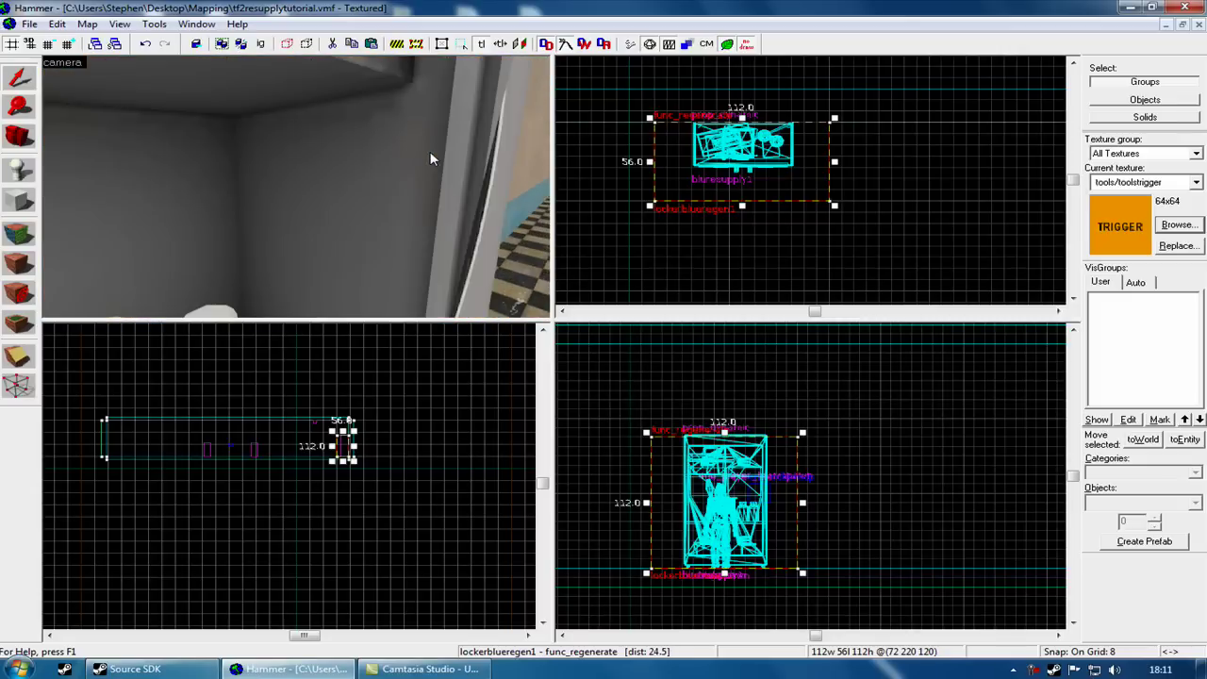
ctrl+click(421, 175)
scroll(466, 170, down, 3)
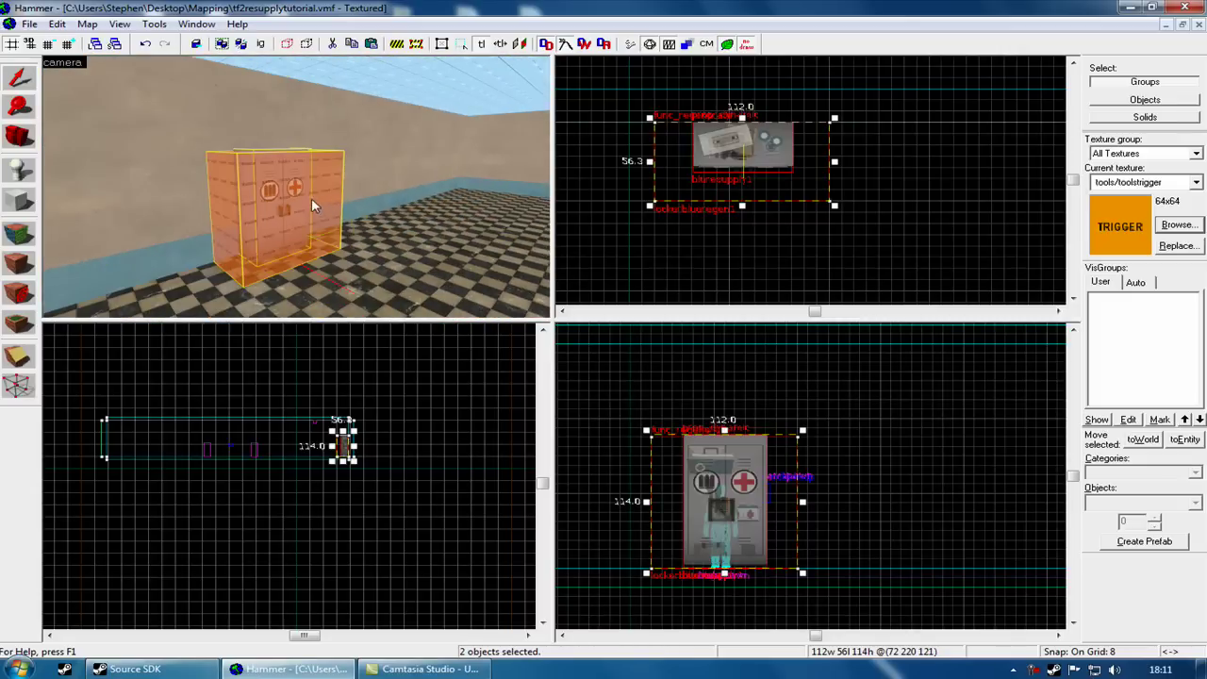
right_click(715, 482)
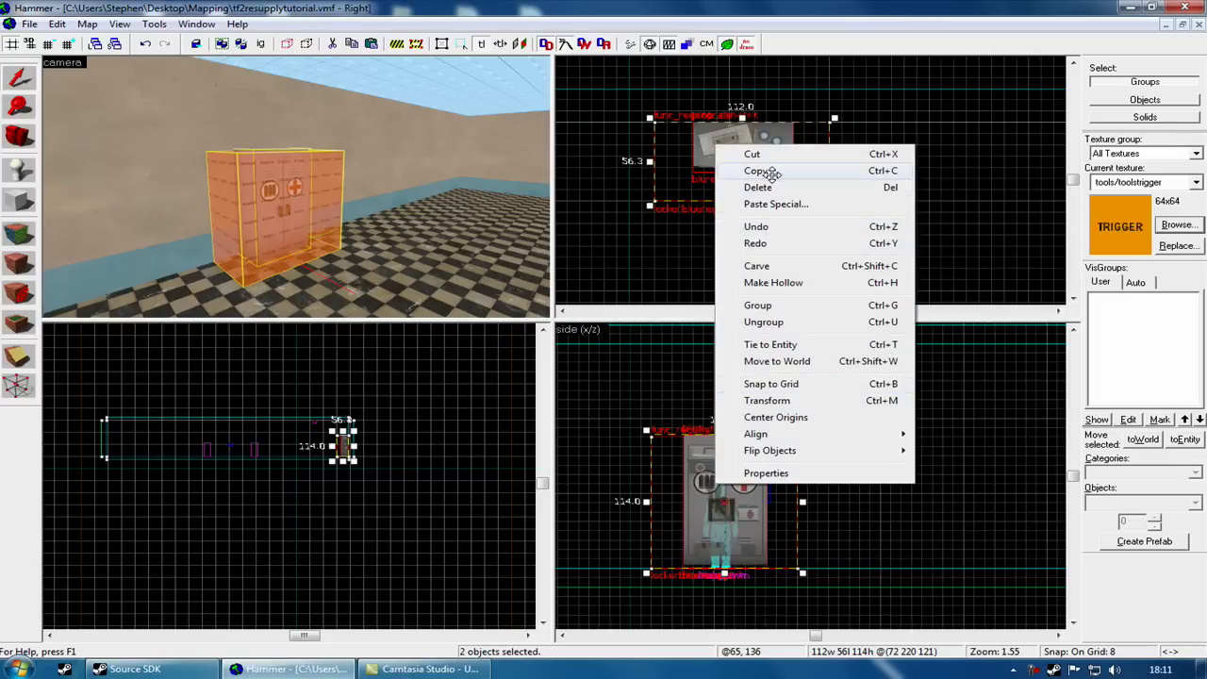
click(768, 170)
Paste the copied locker and trigger and place them against the red-trimmed wall opposite the blue locker
key(z)
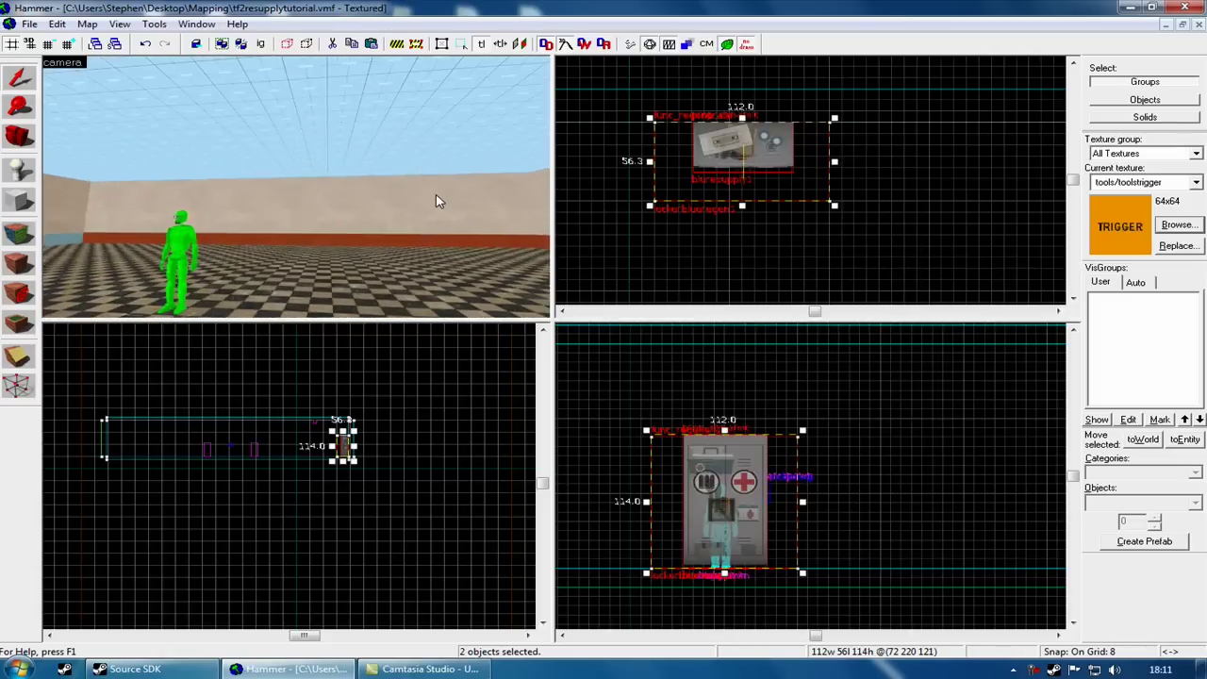
key(w)
key(z)
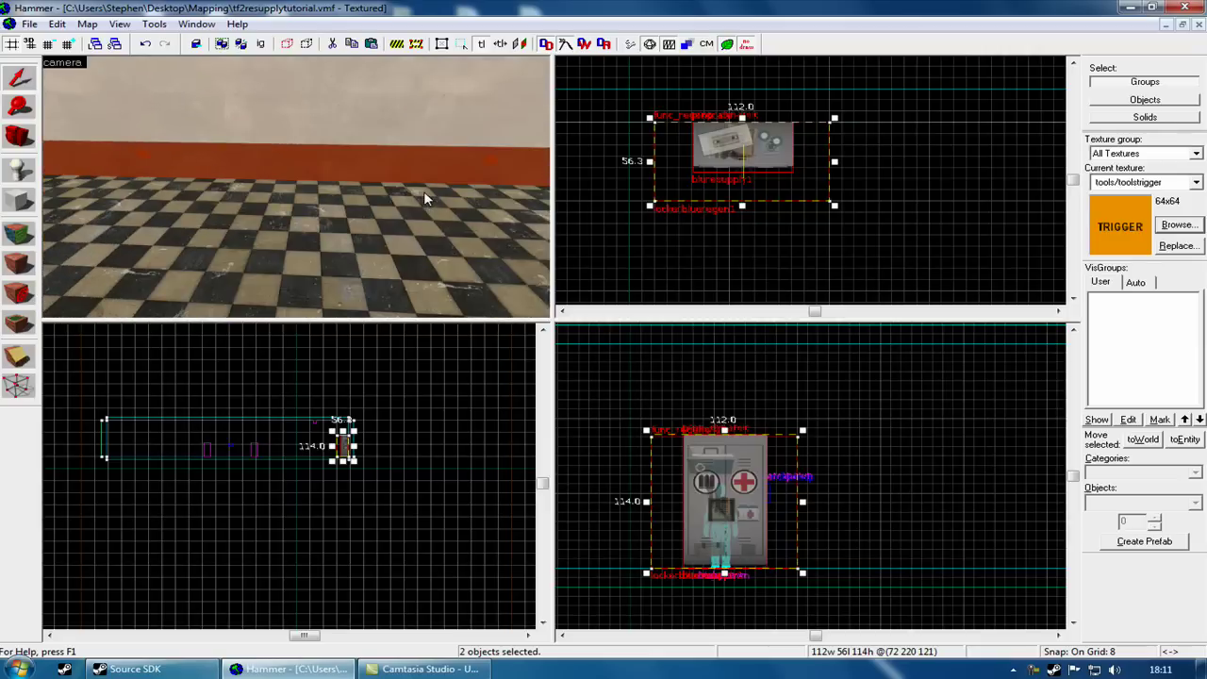
scroll(764, 240, down, 5)
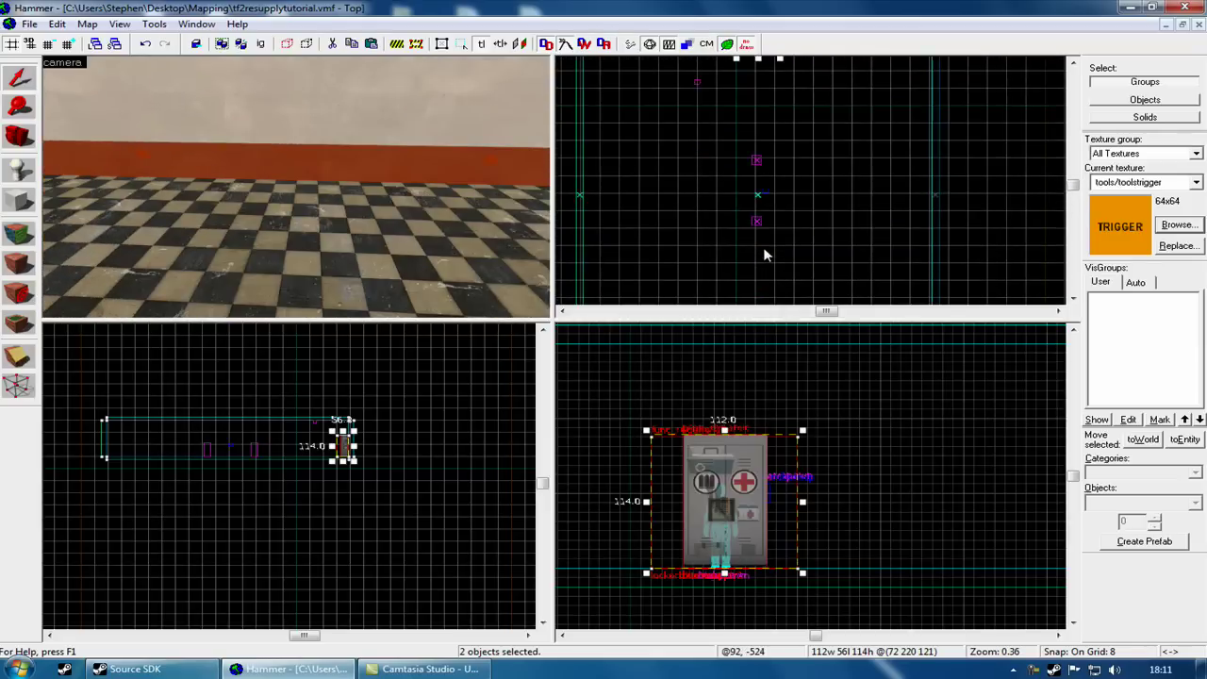
right_click(756, 205)
click(798, 215)
drag(798, 216, 755, 216)
Rotate the pasted locker and trigger about the Z axis so that they face into the room
drag(725, 482, 725, 502)
right_click(709, 443)
click(744, 402)
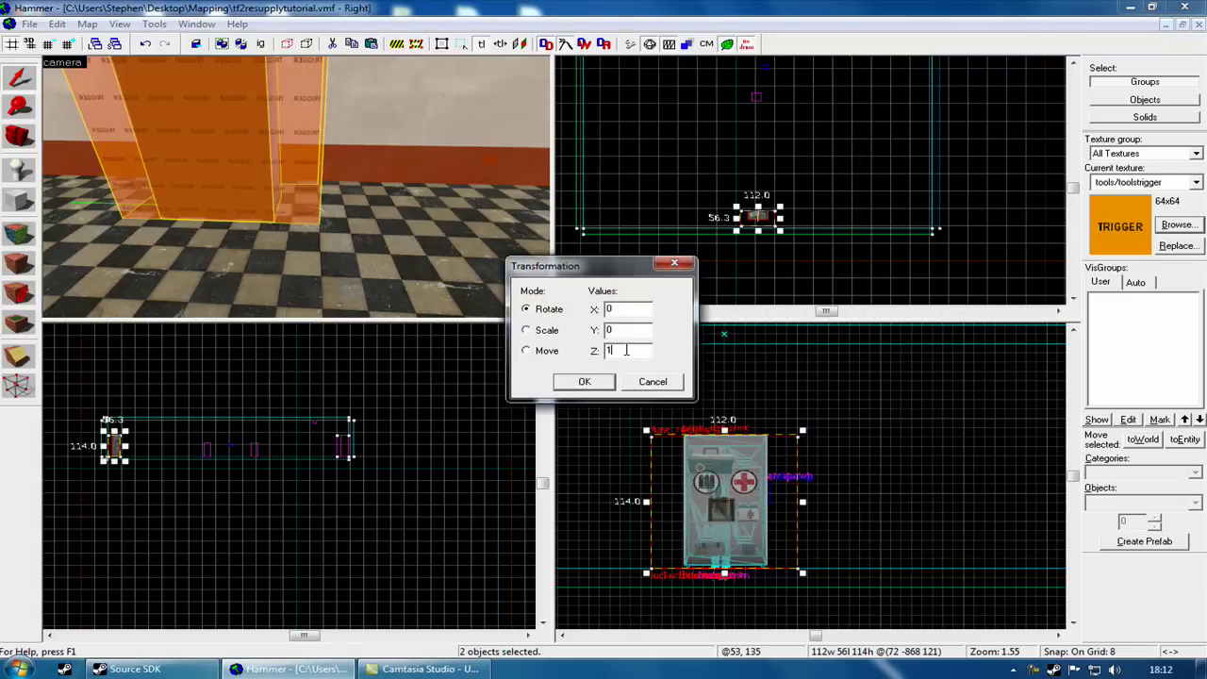
key(Return)
Rename the pasted func_regenerate trigger lockerredreregen1
click(396, 207)
key(alt+Return)
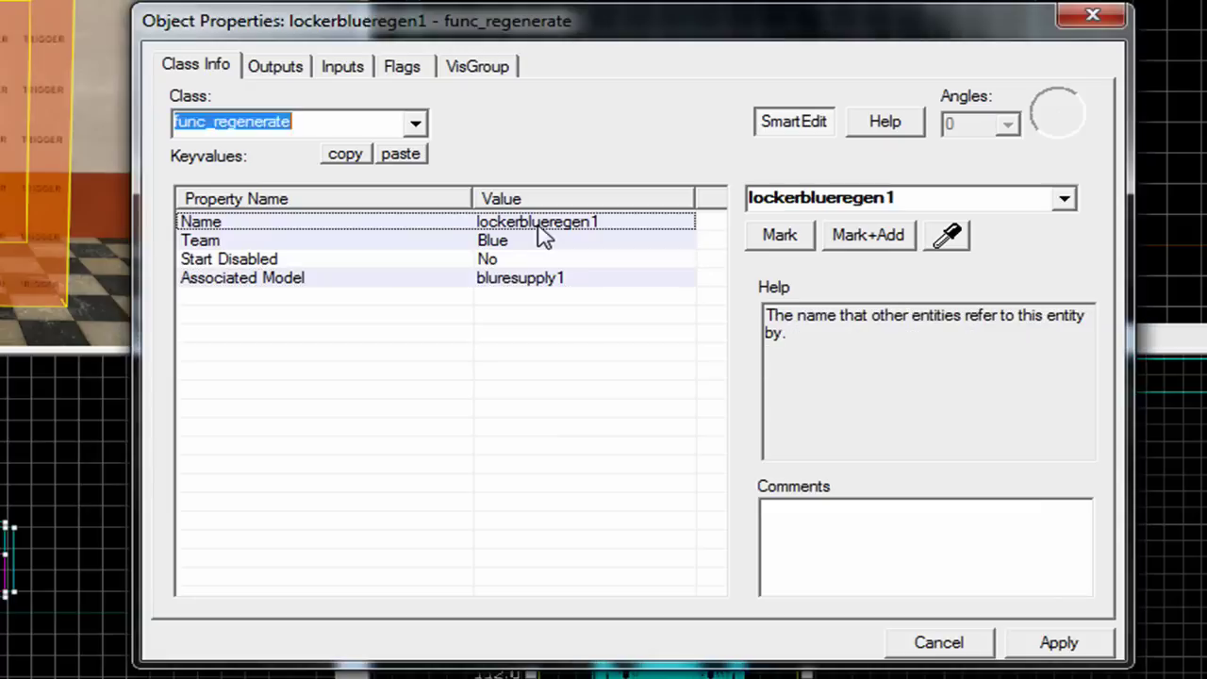
click(539, 227)
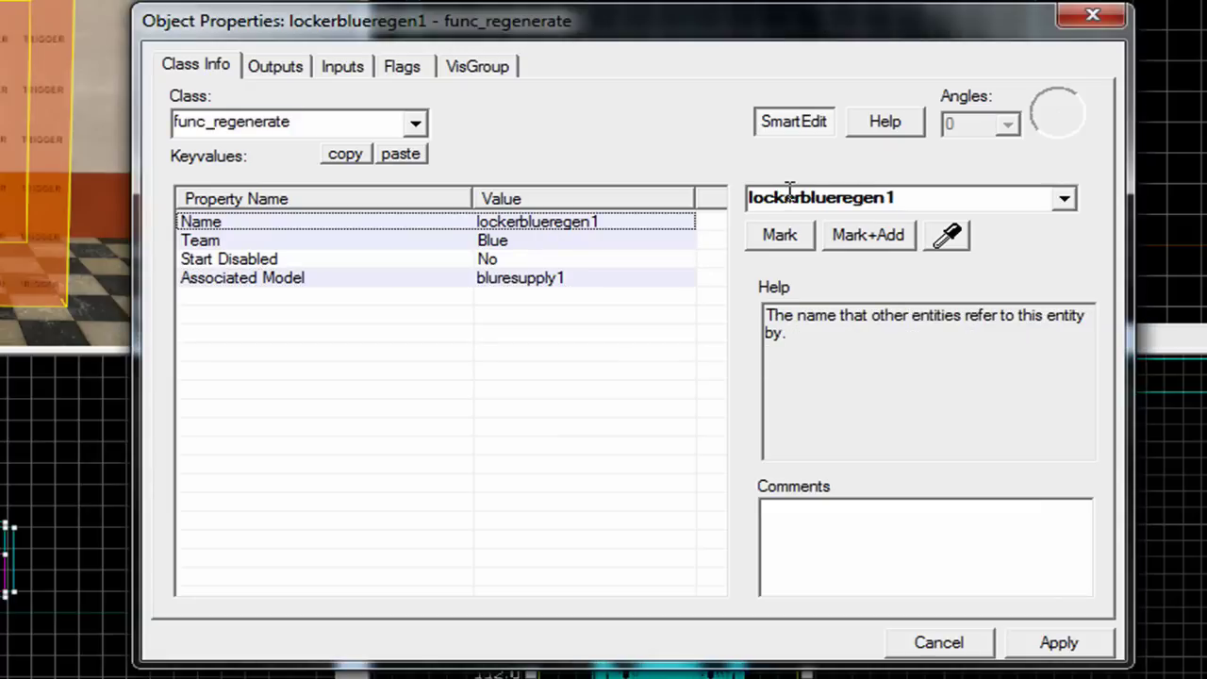
click(801, 193)
click(819, 196)
key(Delete)
key(BackSpace)
key(BackSpace)
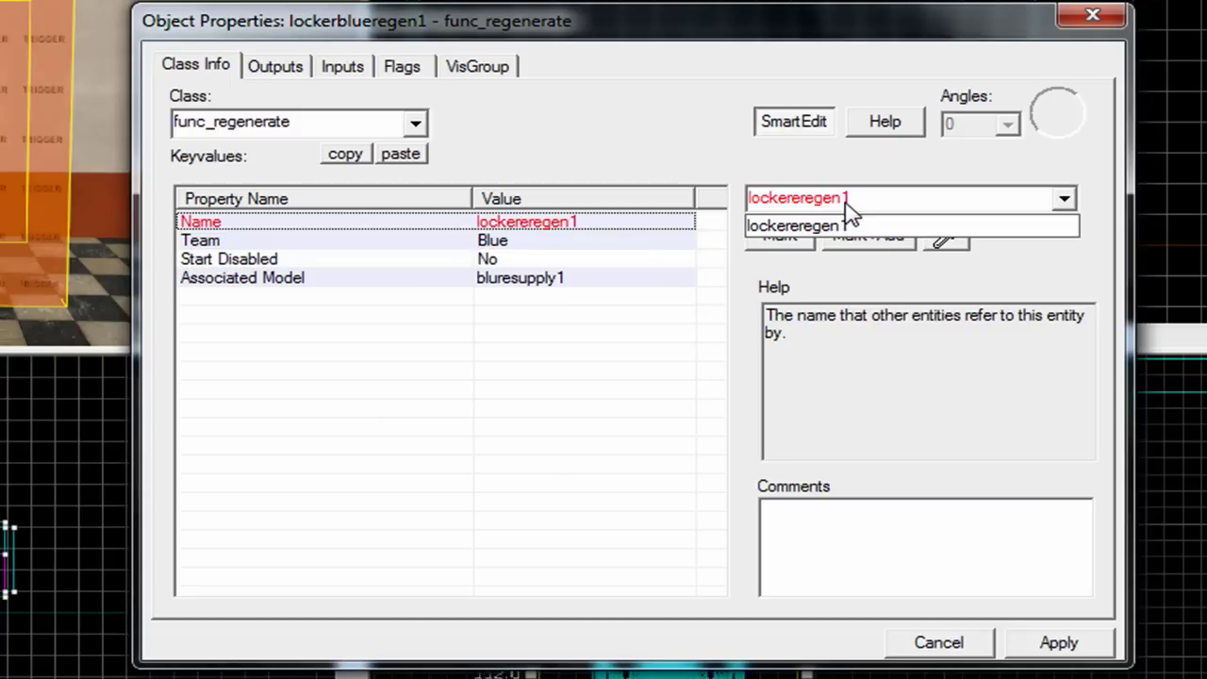
text(redr)
Set the pasted regenerate trigger's team to Red and bring up its associated model property
click(493, 242)
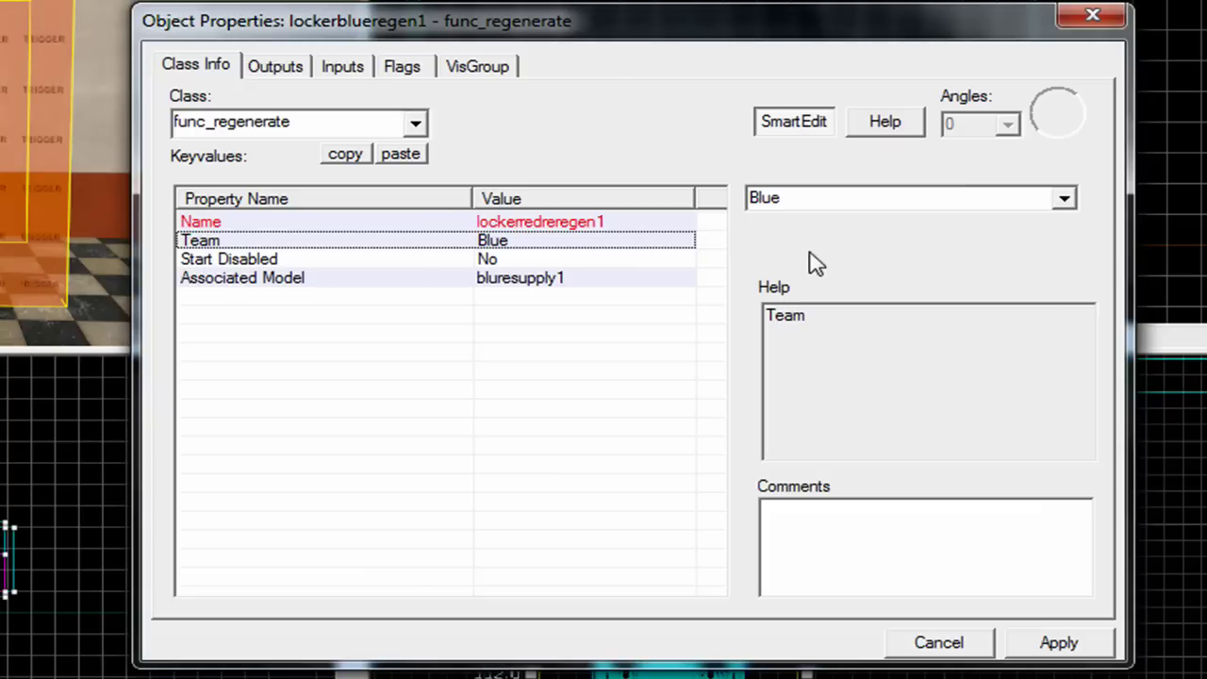
click(1066, 201)
click(1001, 231)
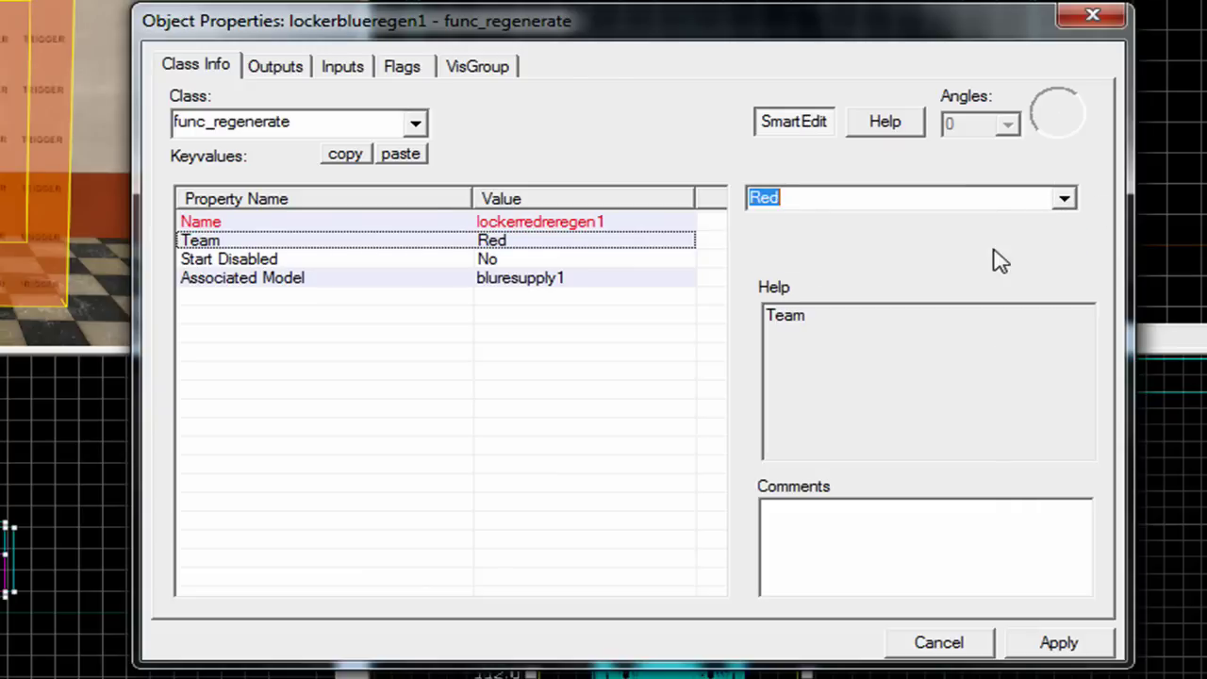
click(566, 278)
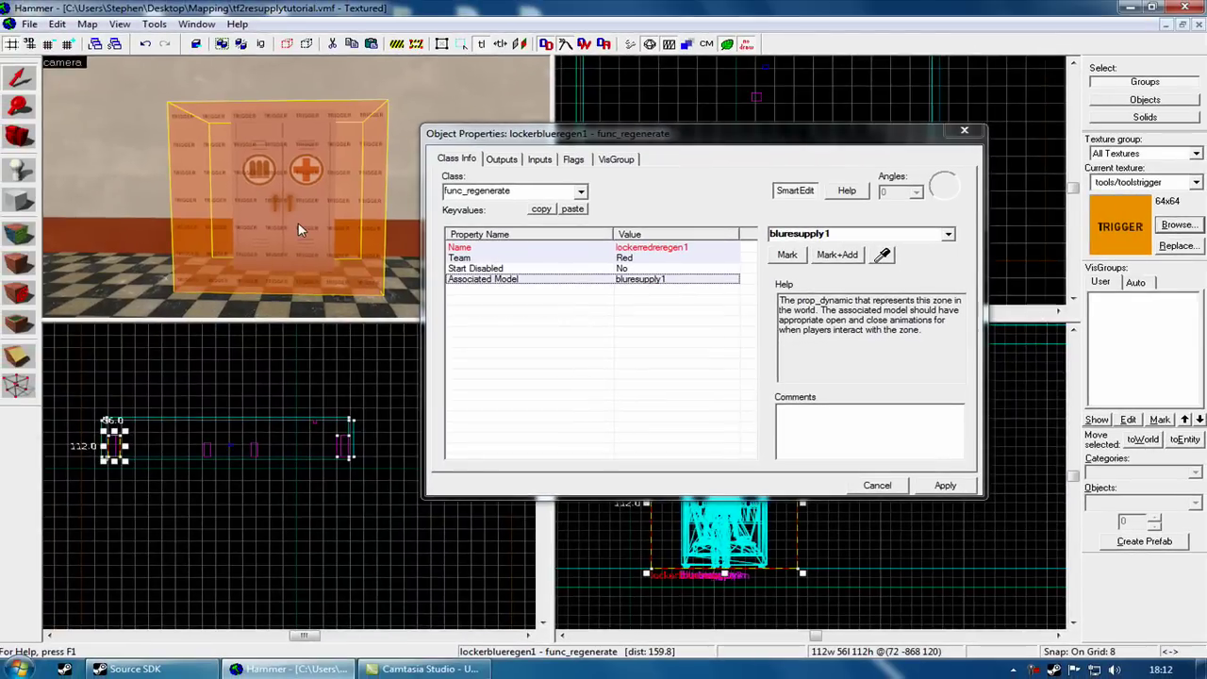
Select the locker prop inside the red trigger, rename it redresupply1, apply the change and close its properties
scroll(301, 221, up, 5)
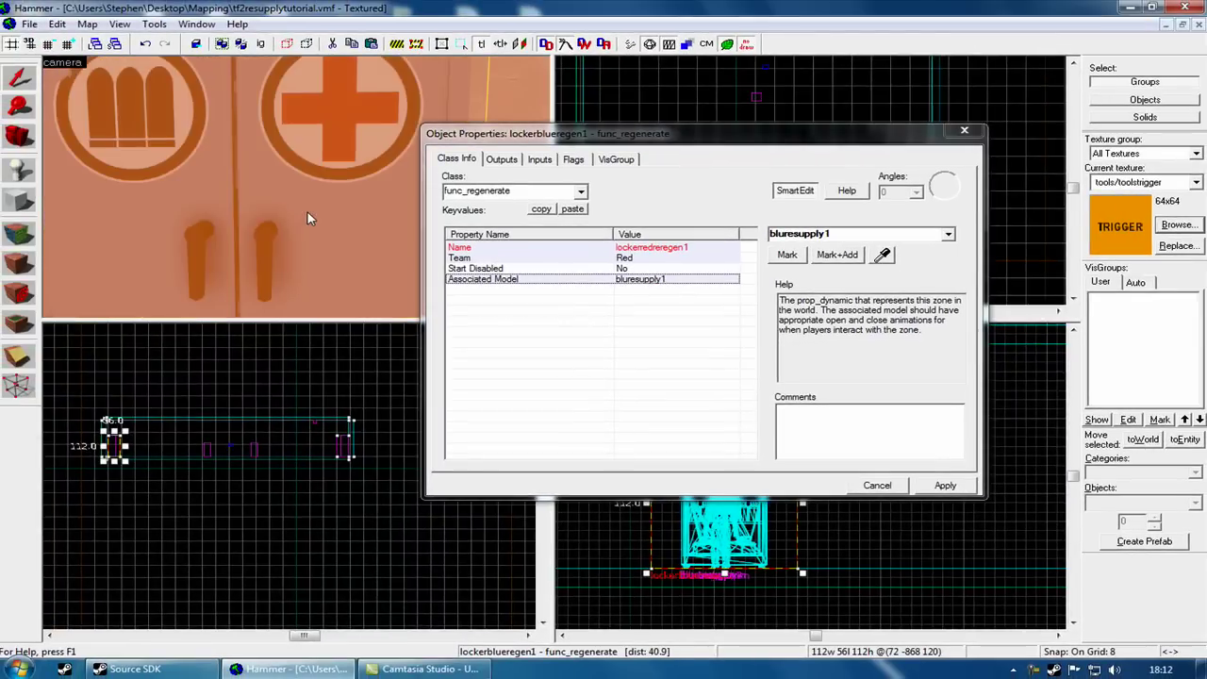
scroll(308, 213, up, 2)
scroll(309, 213, down, 2)
scroll(306, 211, up, 1)
click(300, 210)
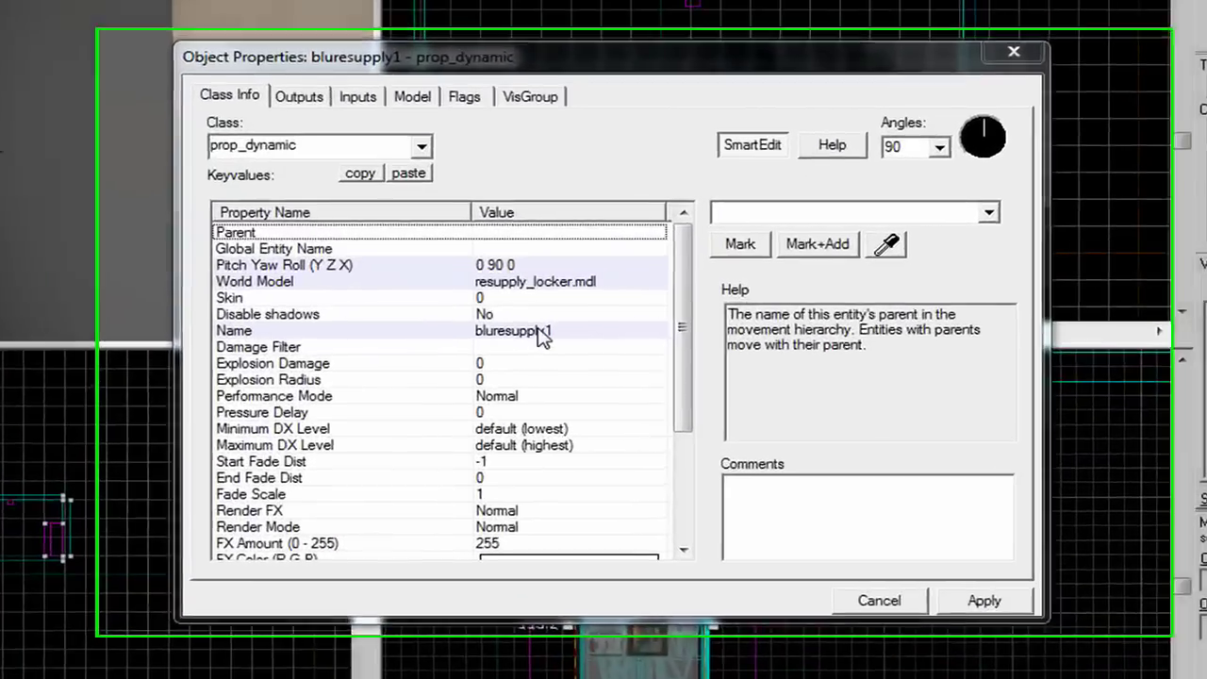
click(655, 311)
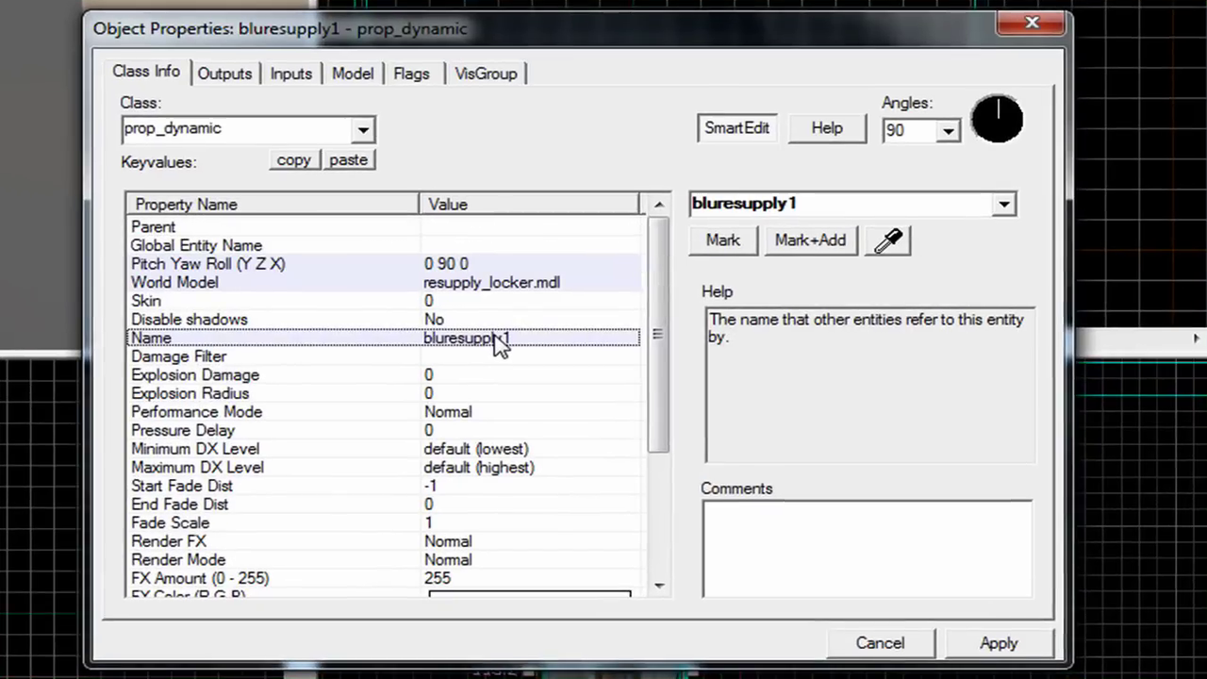
double_click(723, 202)
click(724, 201)
key(BackSpace)
key(BackSpace)
key(BackSpace)
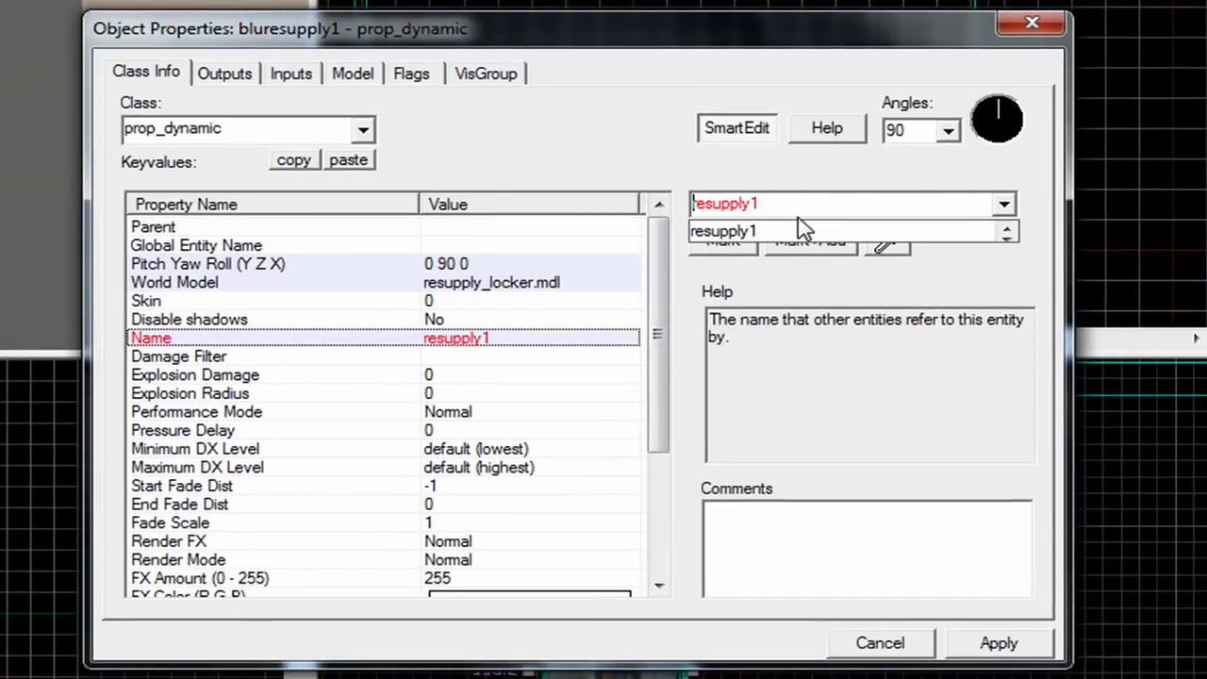
text(red)
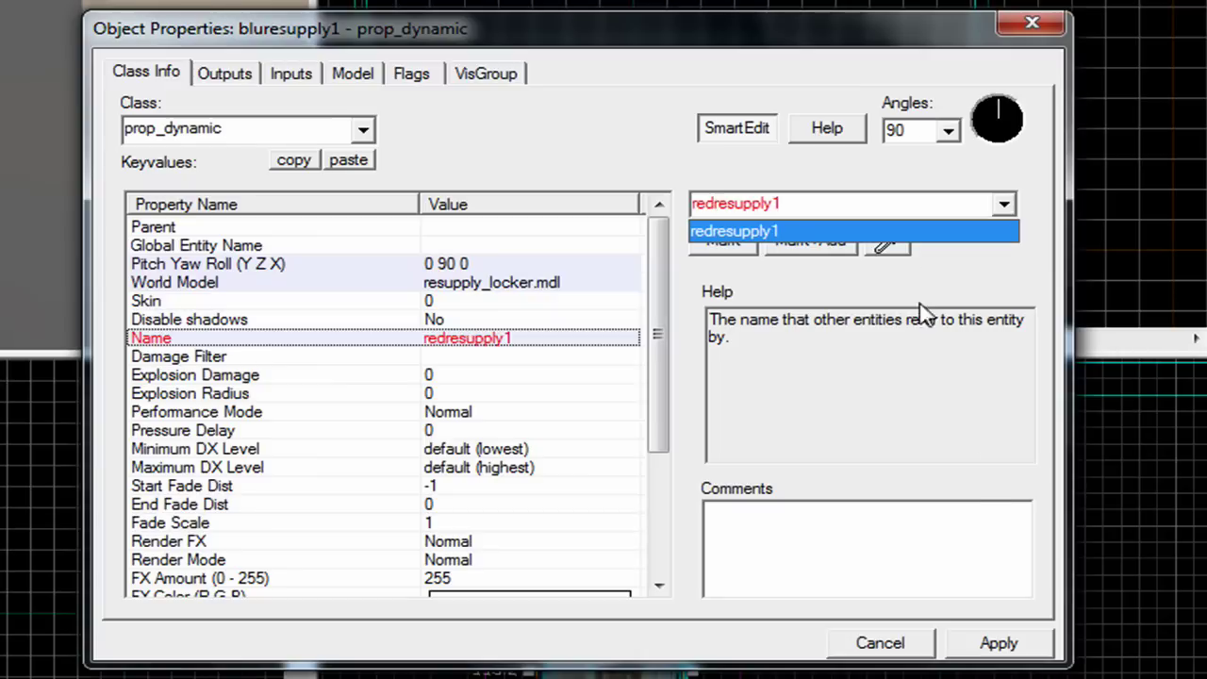
click(1037, 644)
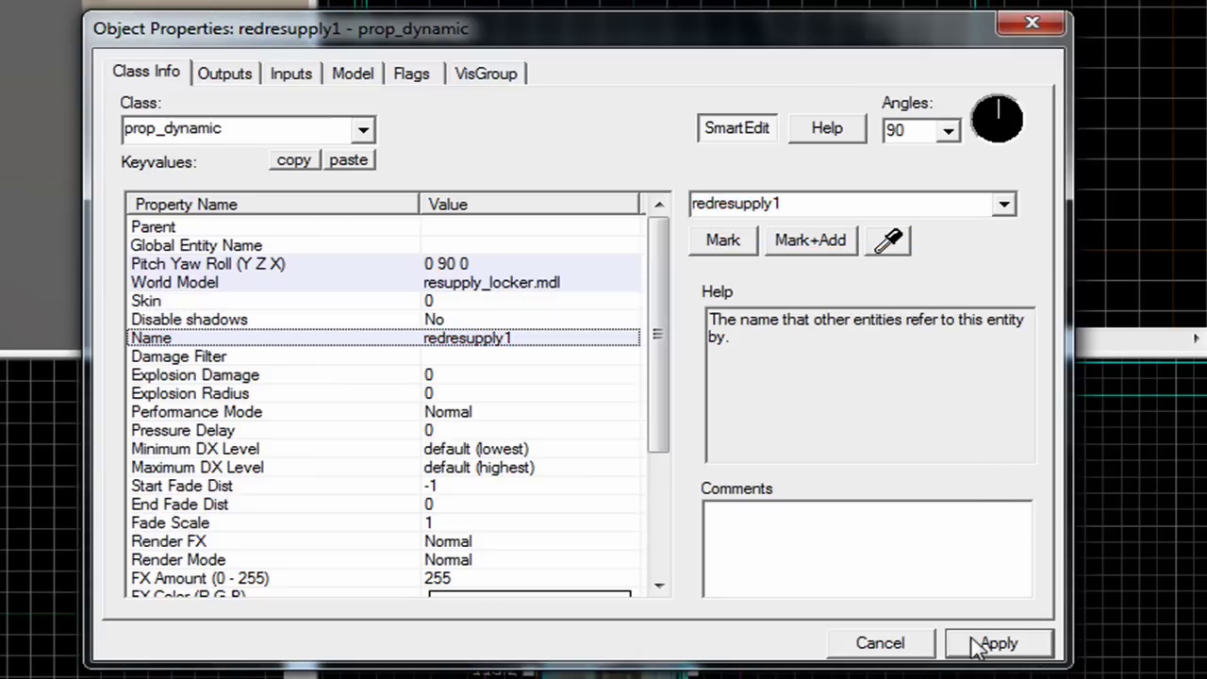
click(907, 645)
Set the red regenerate trigger's associated model to redresupply1, apply it and close the properties
key(z)
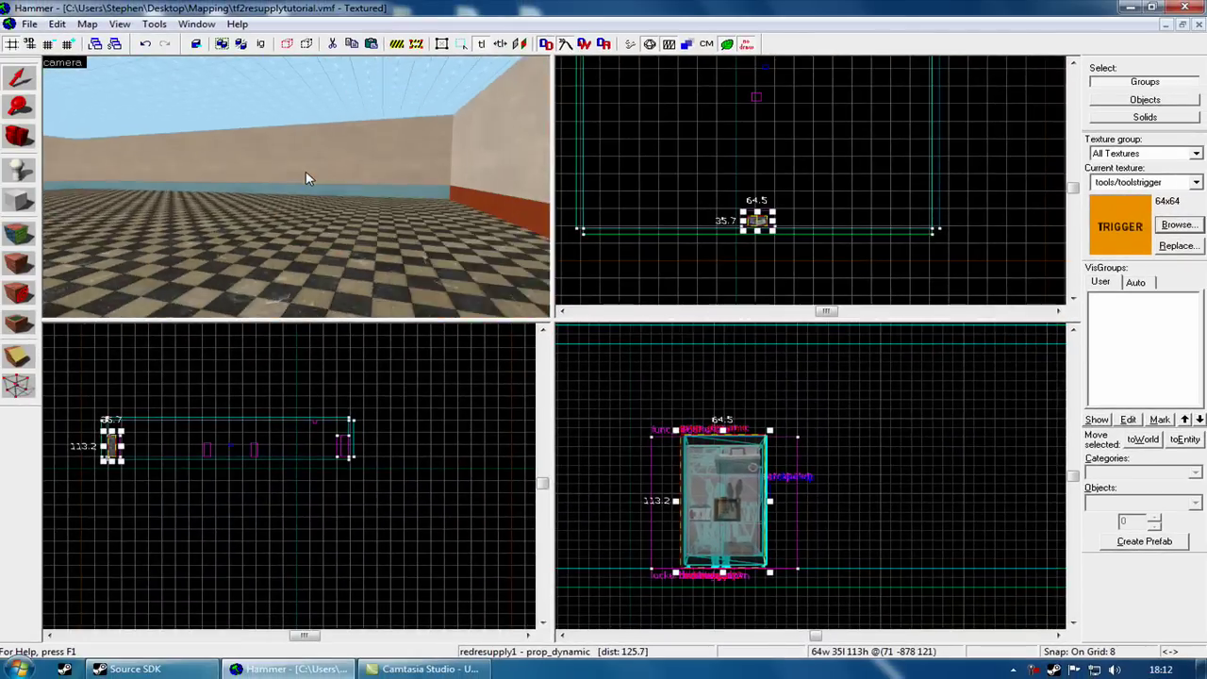
key(w)
key(s)
key(z)
double_click(321, 189)
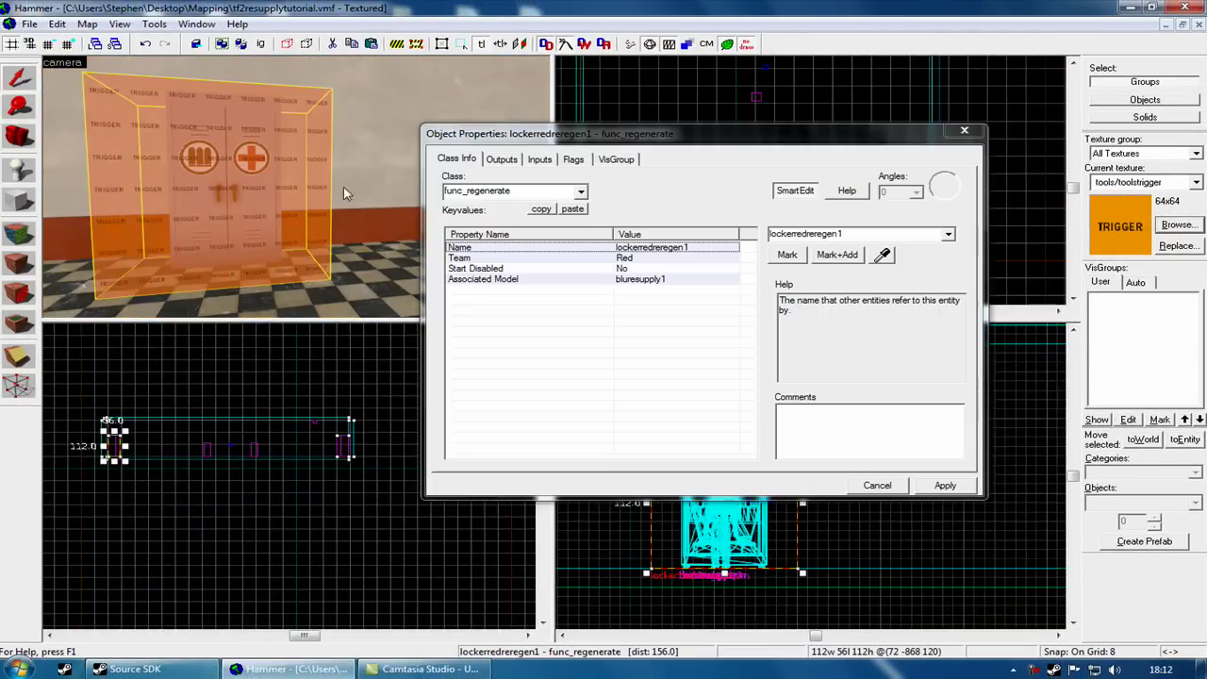
click(627, 281)
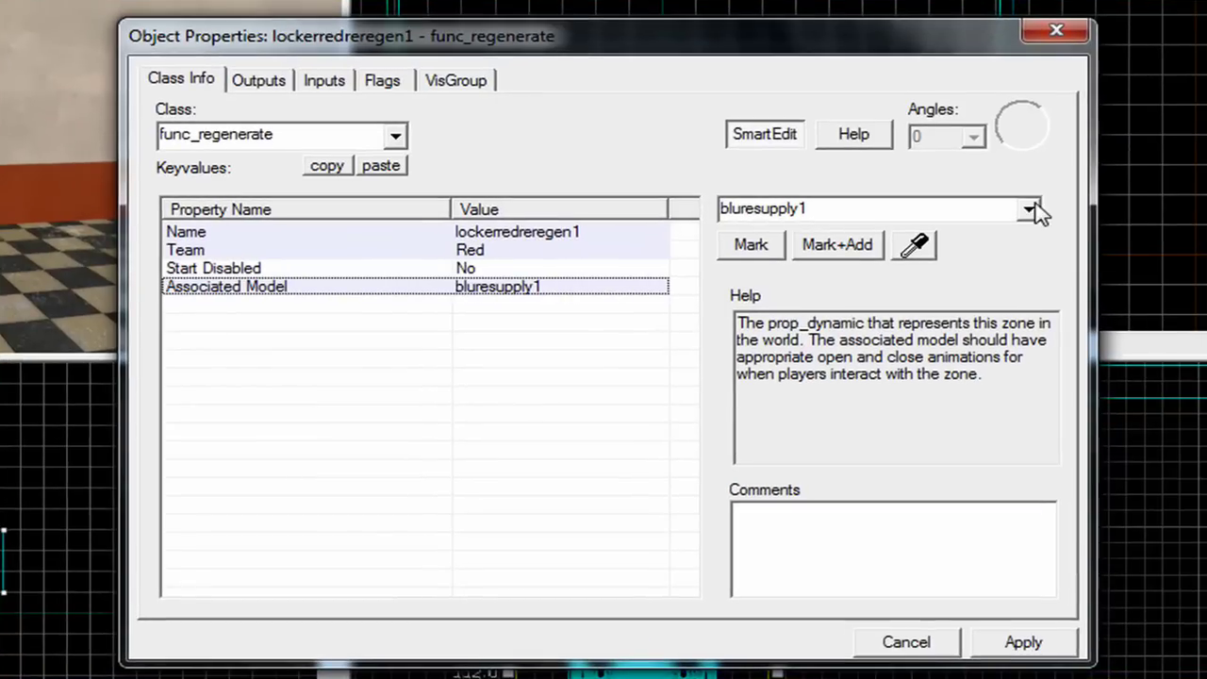
click(950, 233)
click(967, 319)
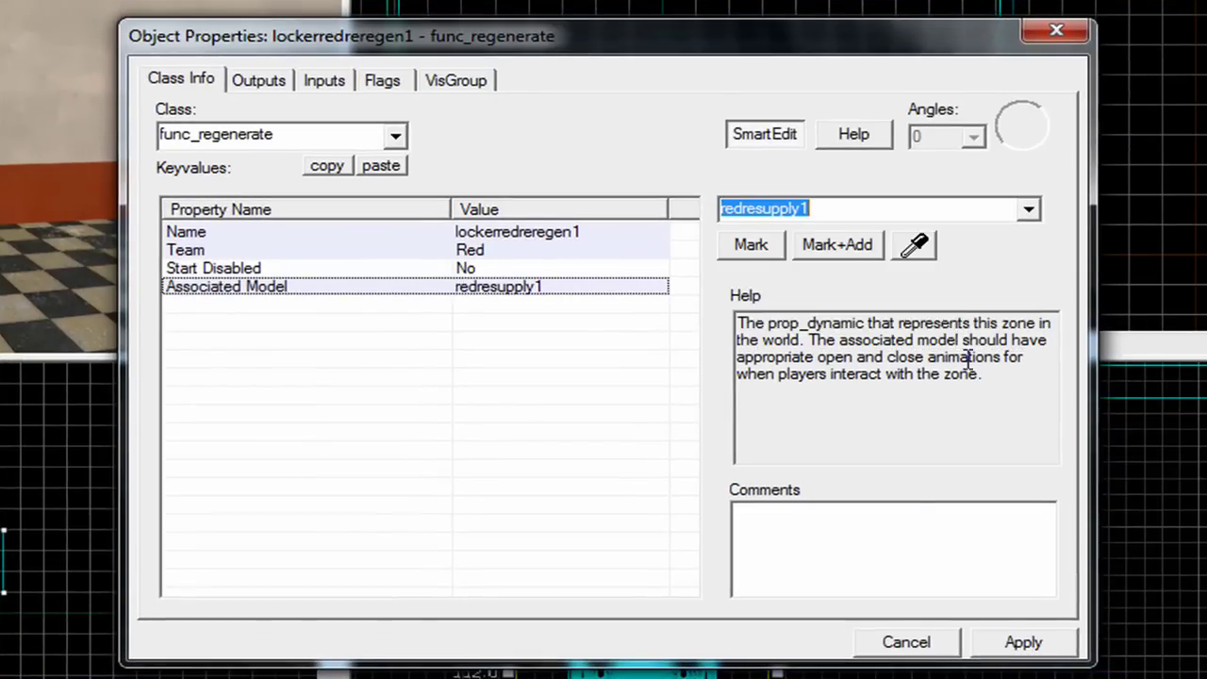
click(1023, 642)
click(907, 644)
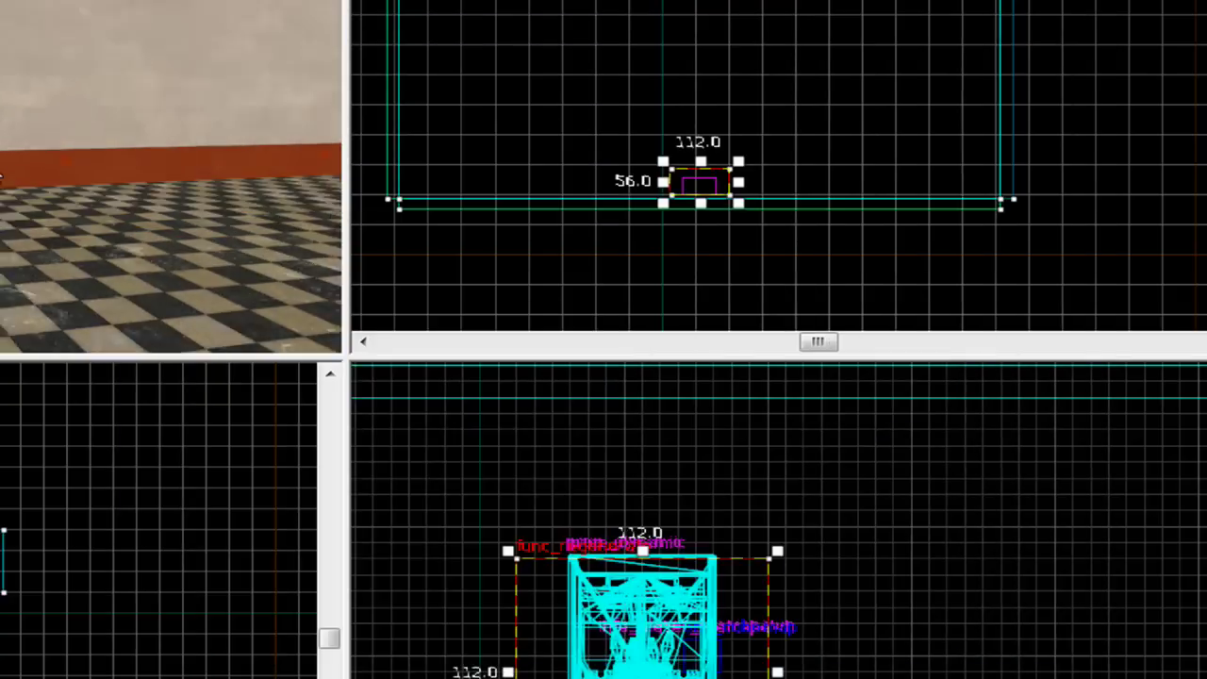
Look back and forth between the red and blue resupply lockers to compare both setups in the room
key(Right)
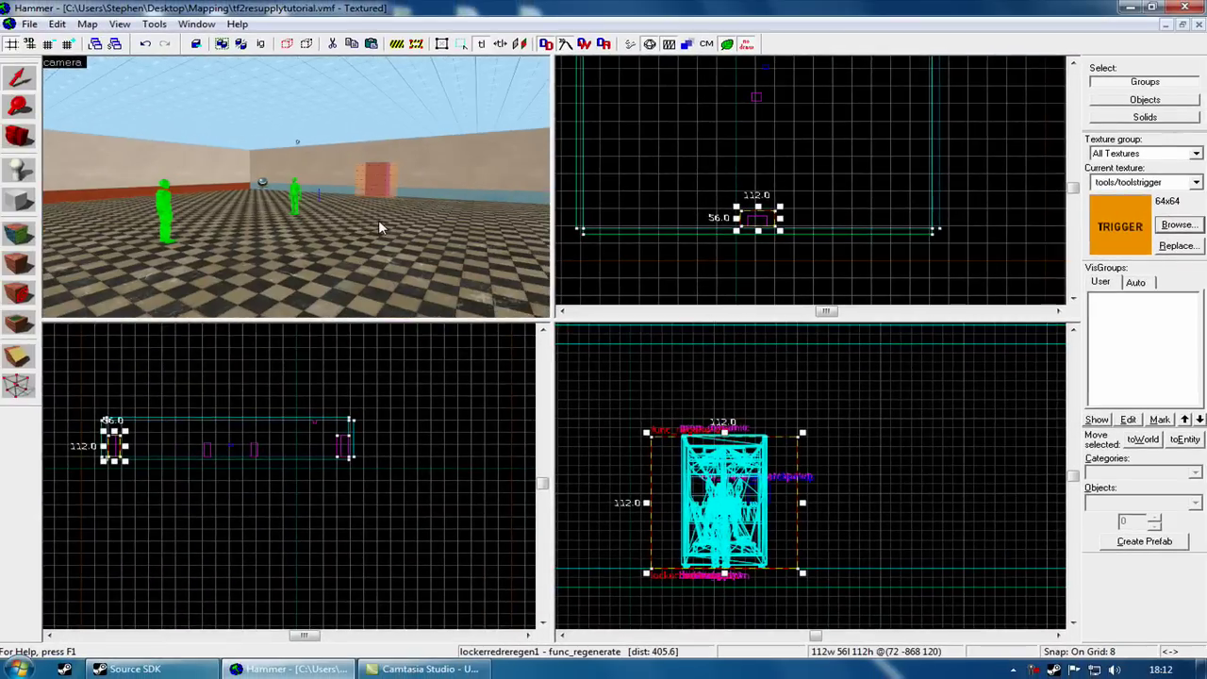
key(Left)
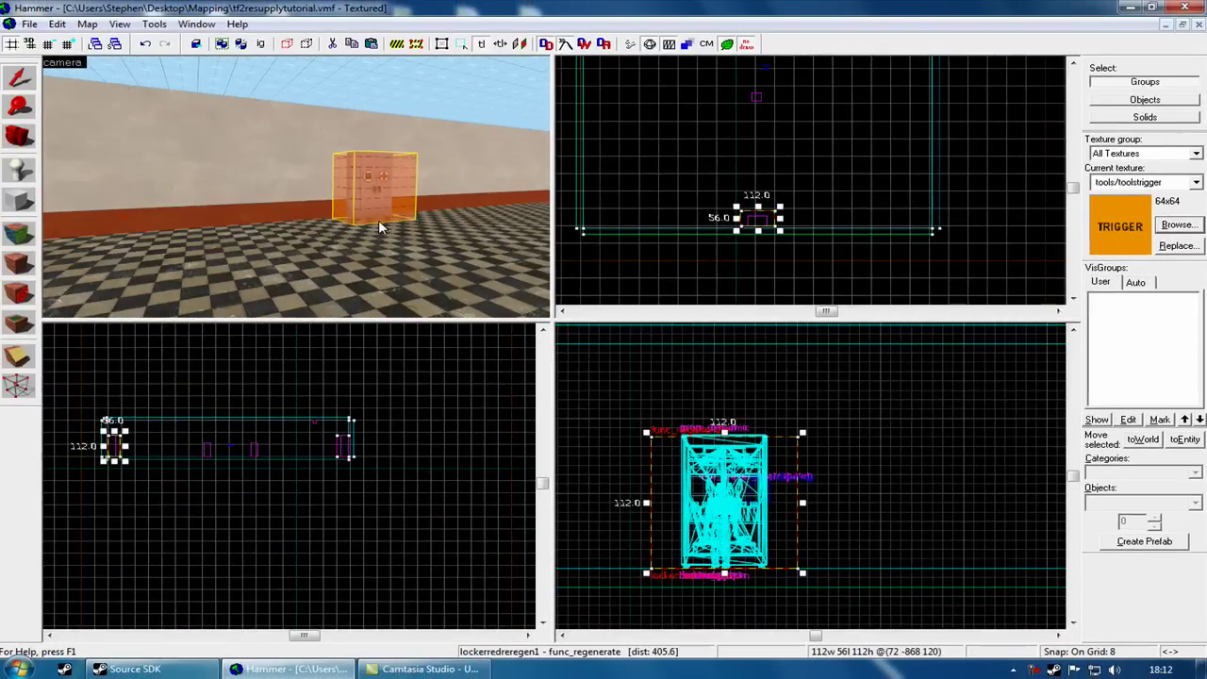
key(Right)
key(Left)
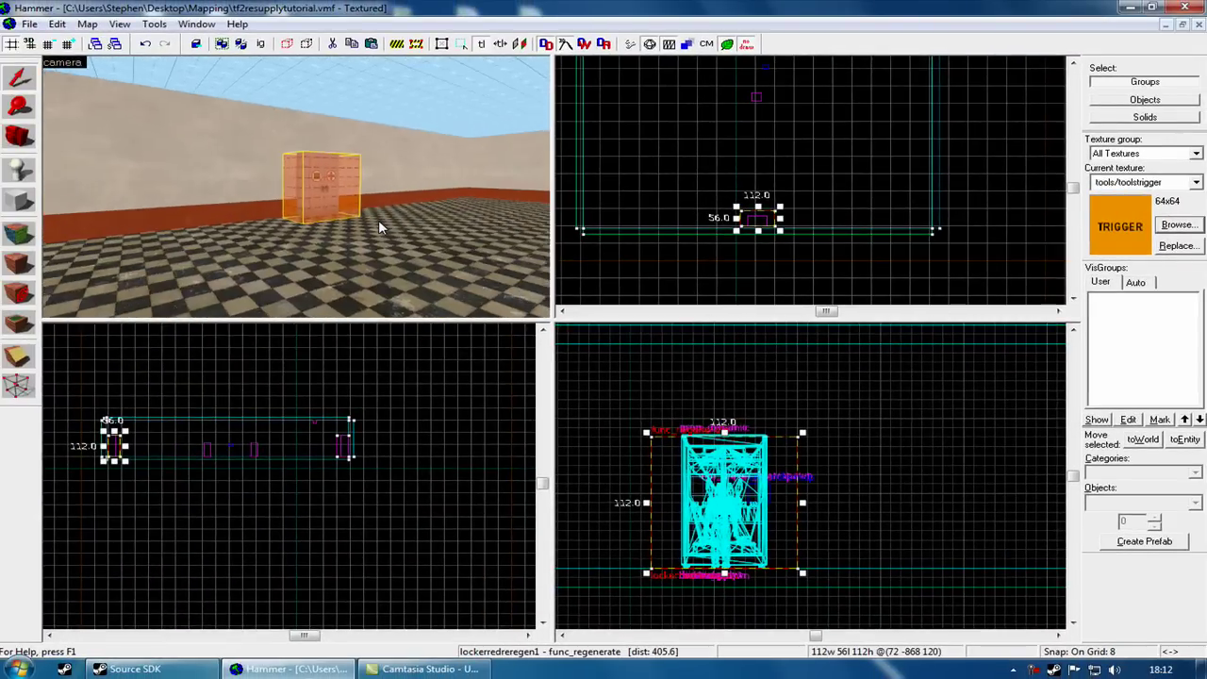
key(Right)
key(Right)
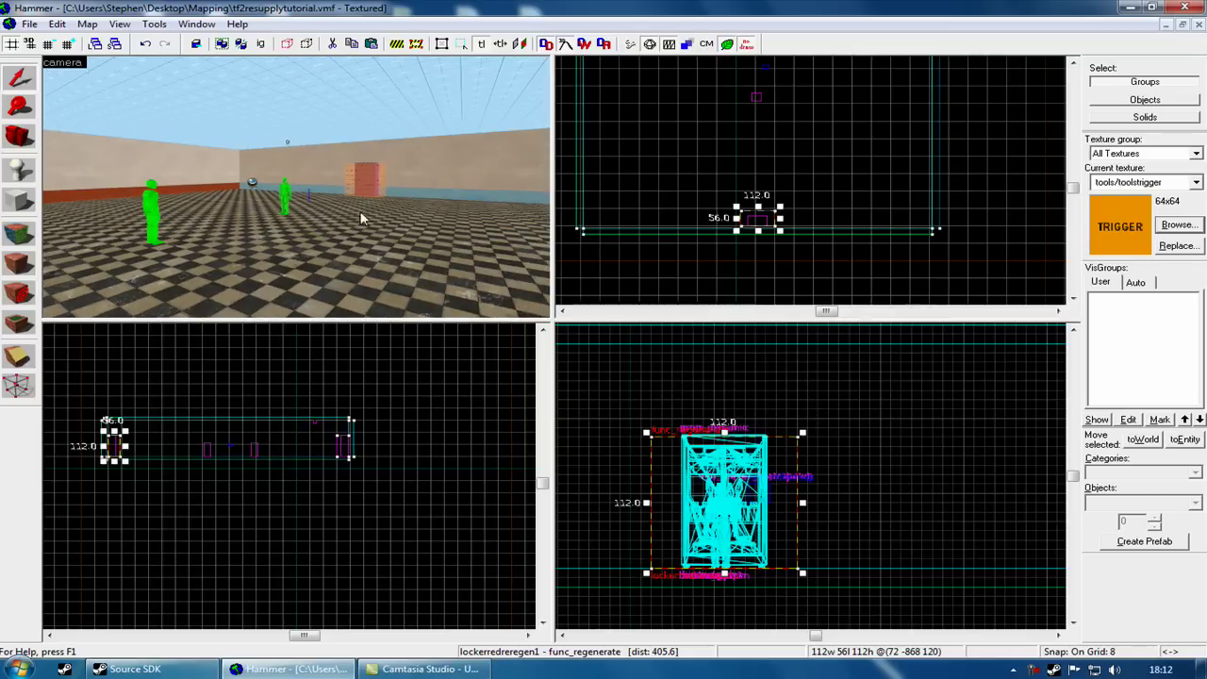
key(Left)
key(Right)
key(Right)
key(Right)
key(Left)
key(Left)
key(Left)
key(Left)
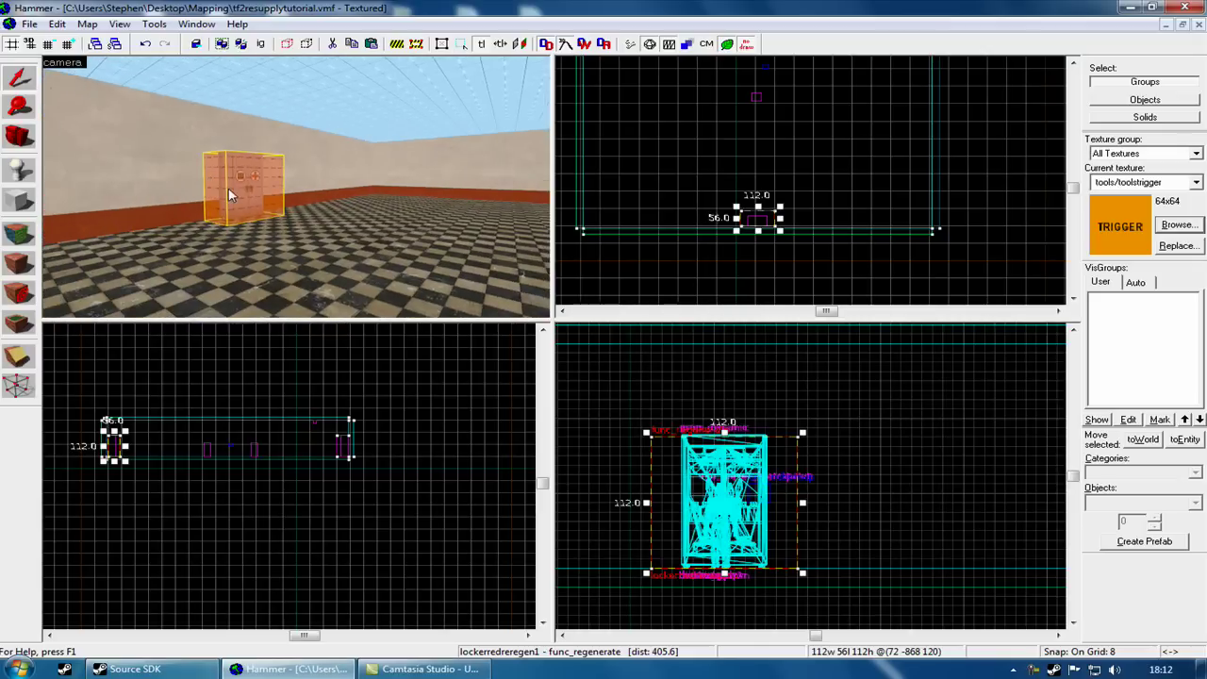
key(Right)
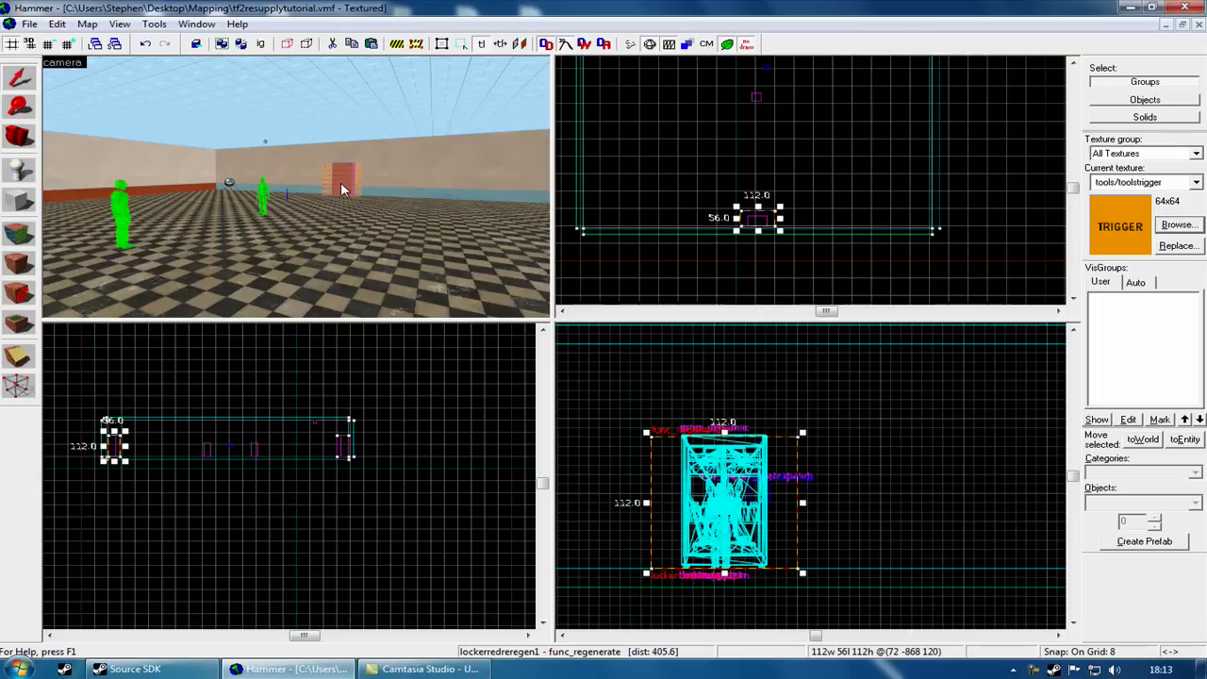
right_click(1033, 670)
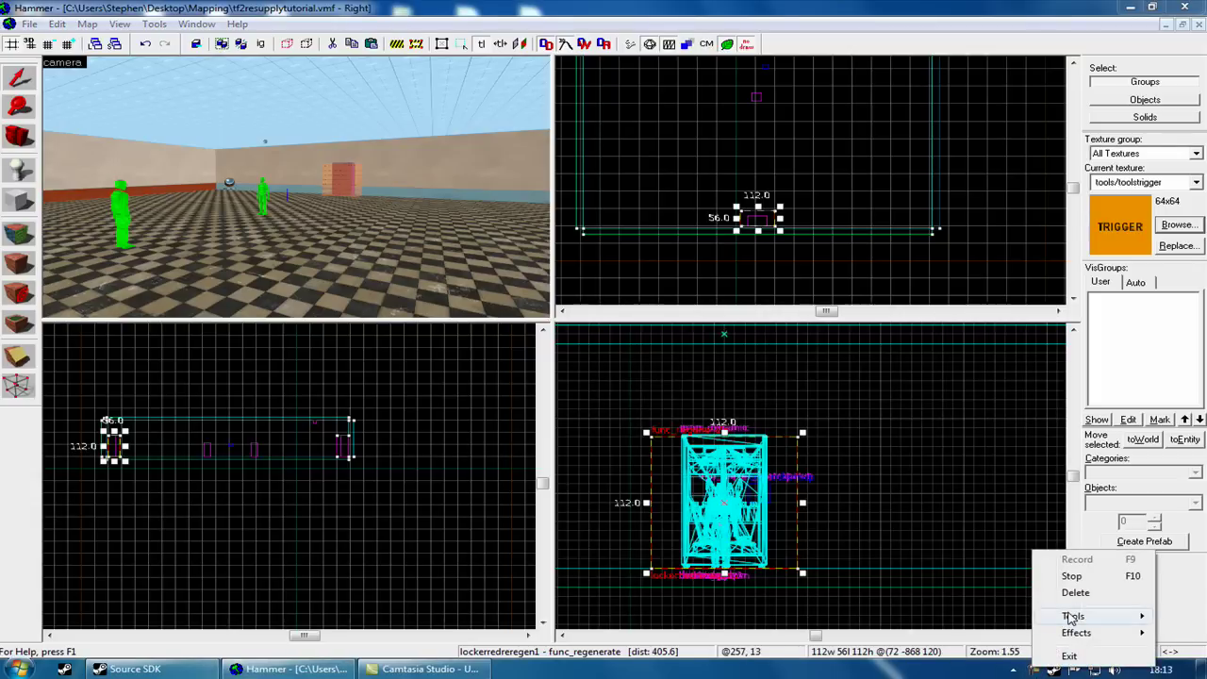
click(1060, 574)
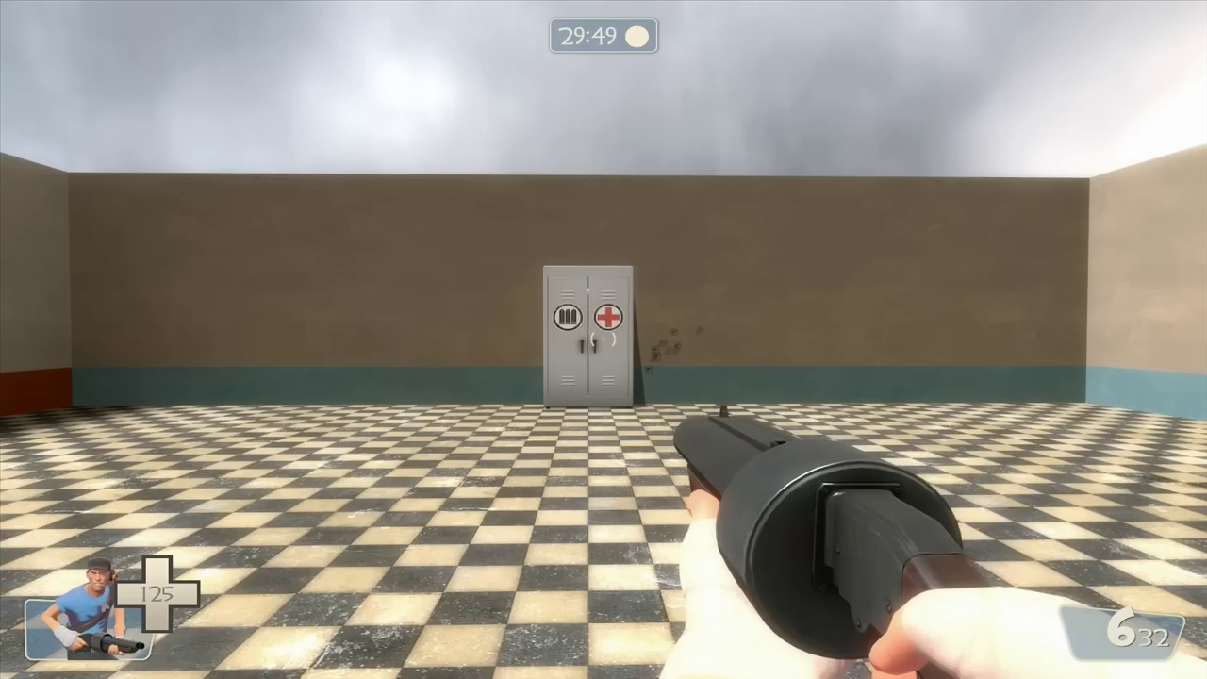
Playtest the blue locker as a Blue Scout: approach it, back off, spend scattergun ammo and return to resupply
key(w)
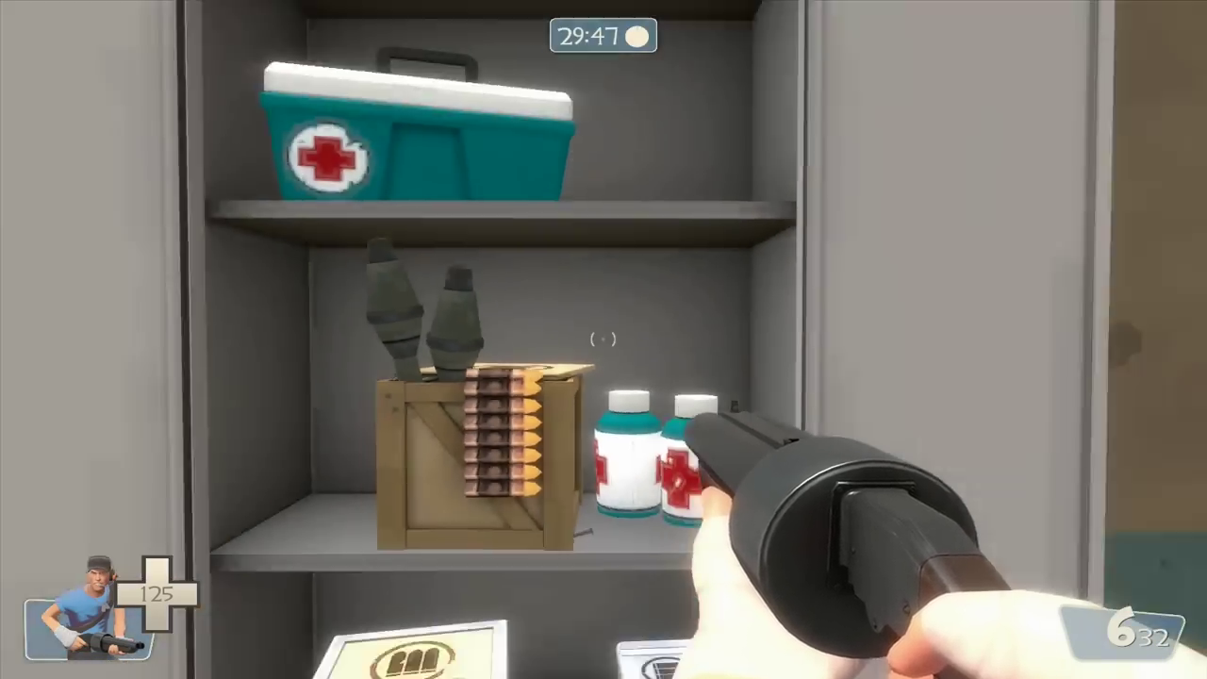
key(s)
click(603, 339)
click(603, 339)
click(603, 339)
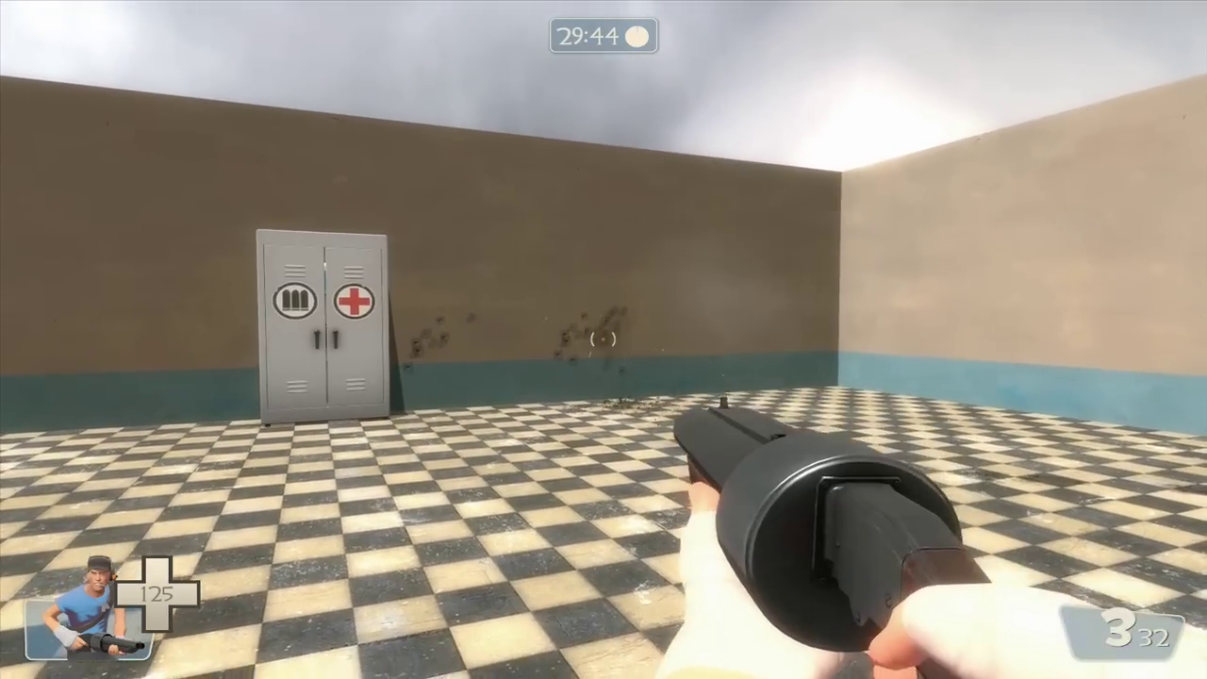
click(604, 339)
click(603, 339)
click(603, 339)
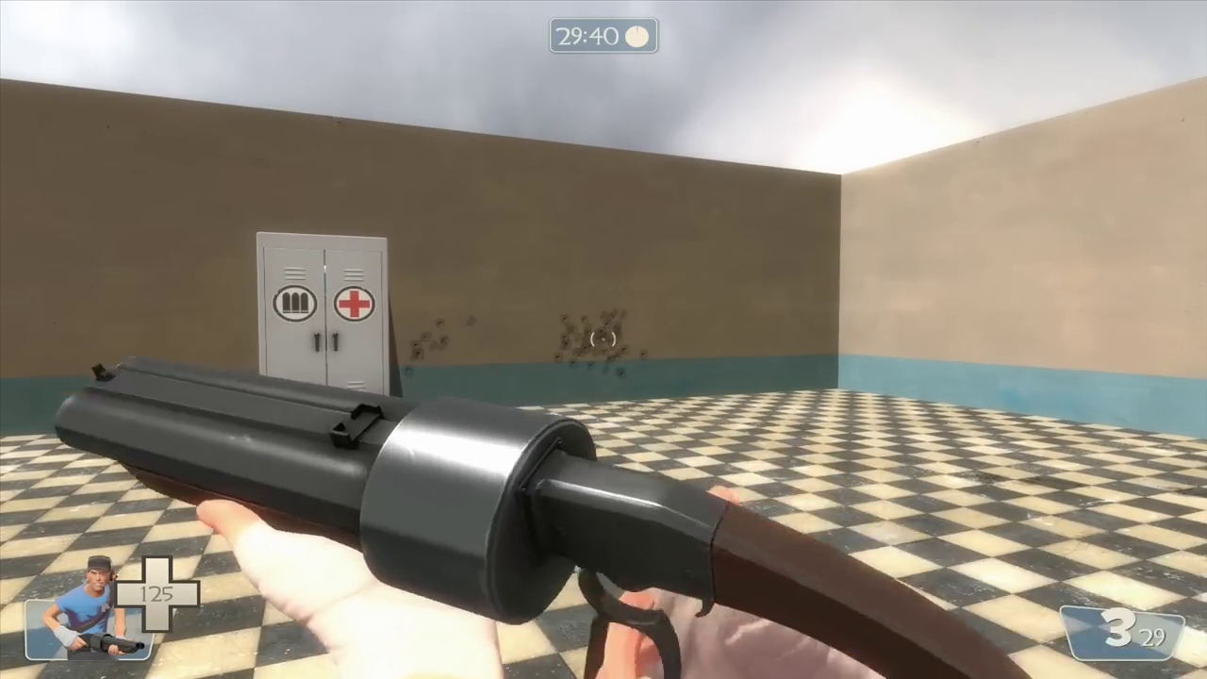
key(a)
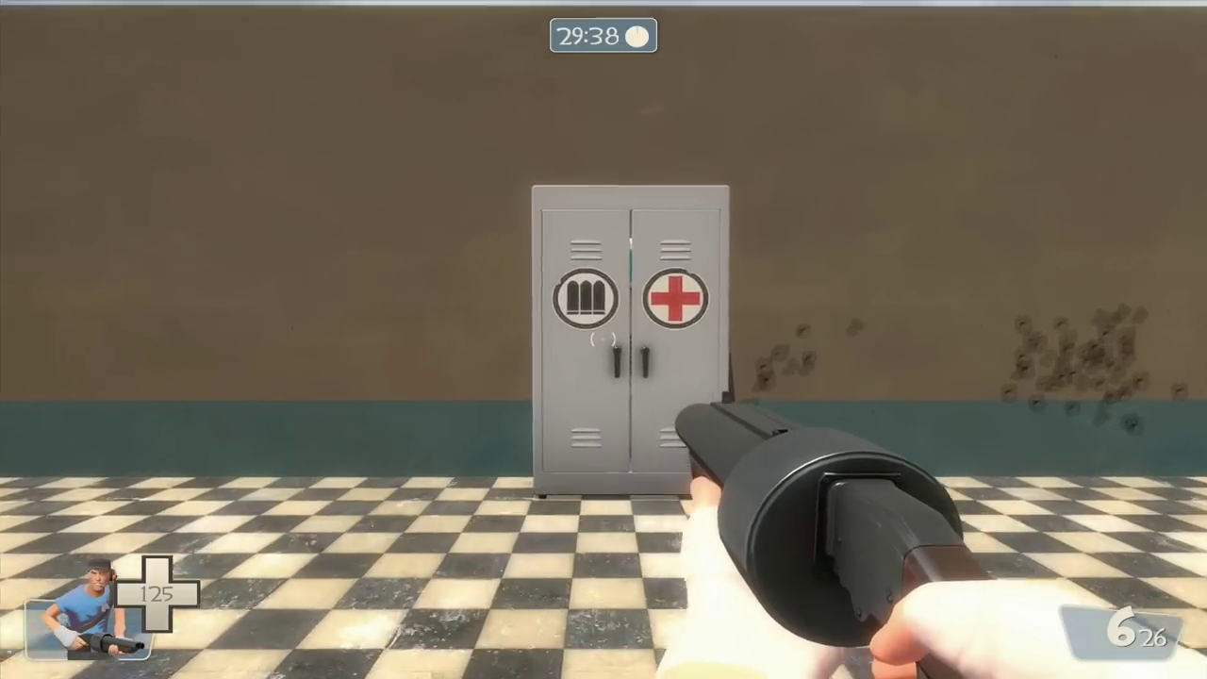
key(w)
key(s)
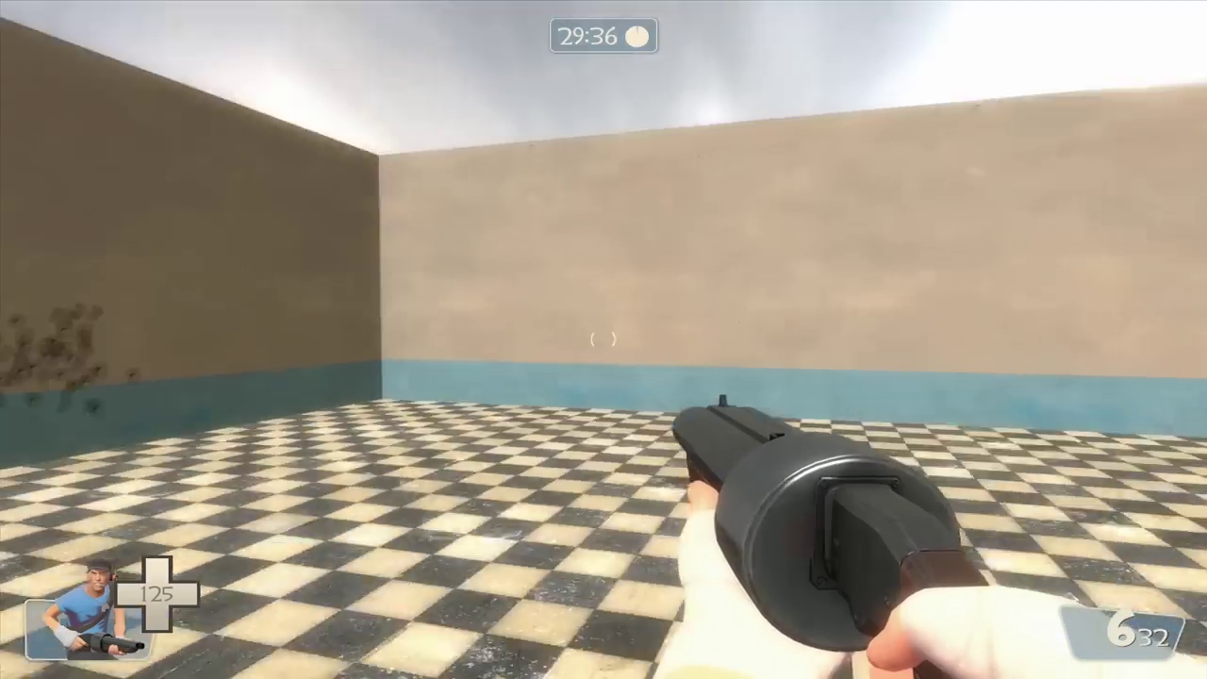
As the Blue Scout, fire beside the red locker and repeatedly approach it to check whether it serves the opposing team
key(w)
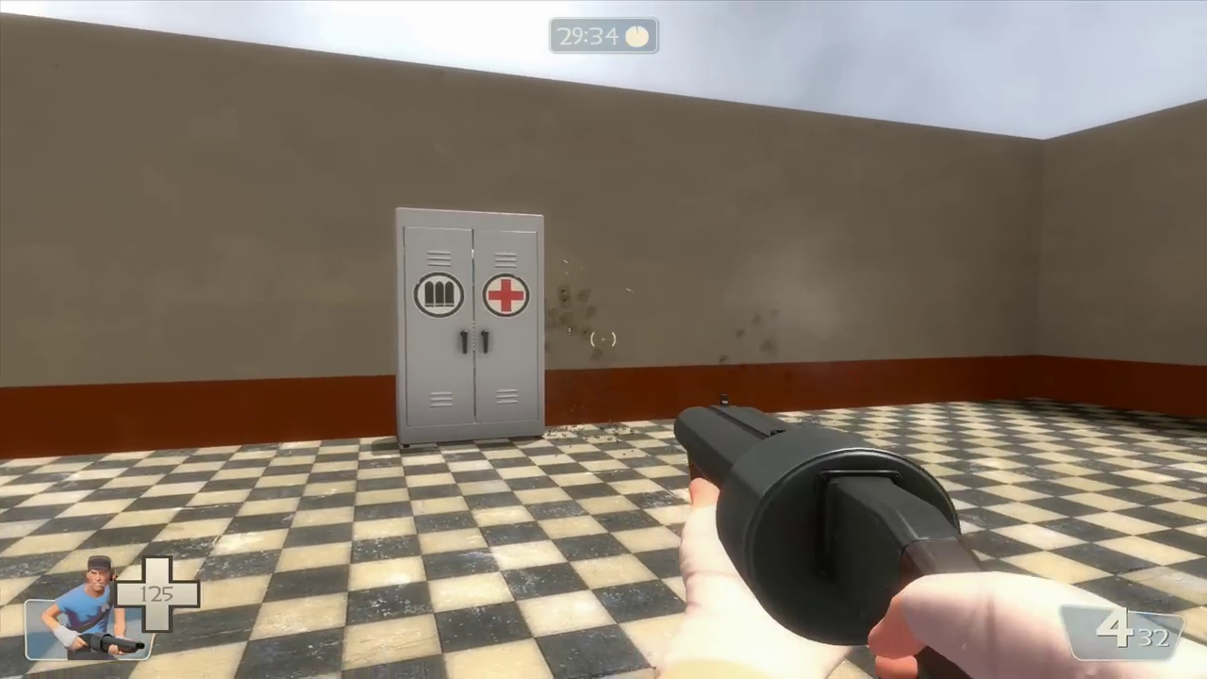
click(604, 340)
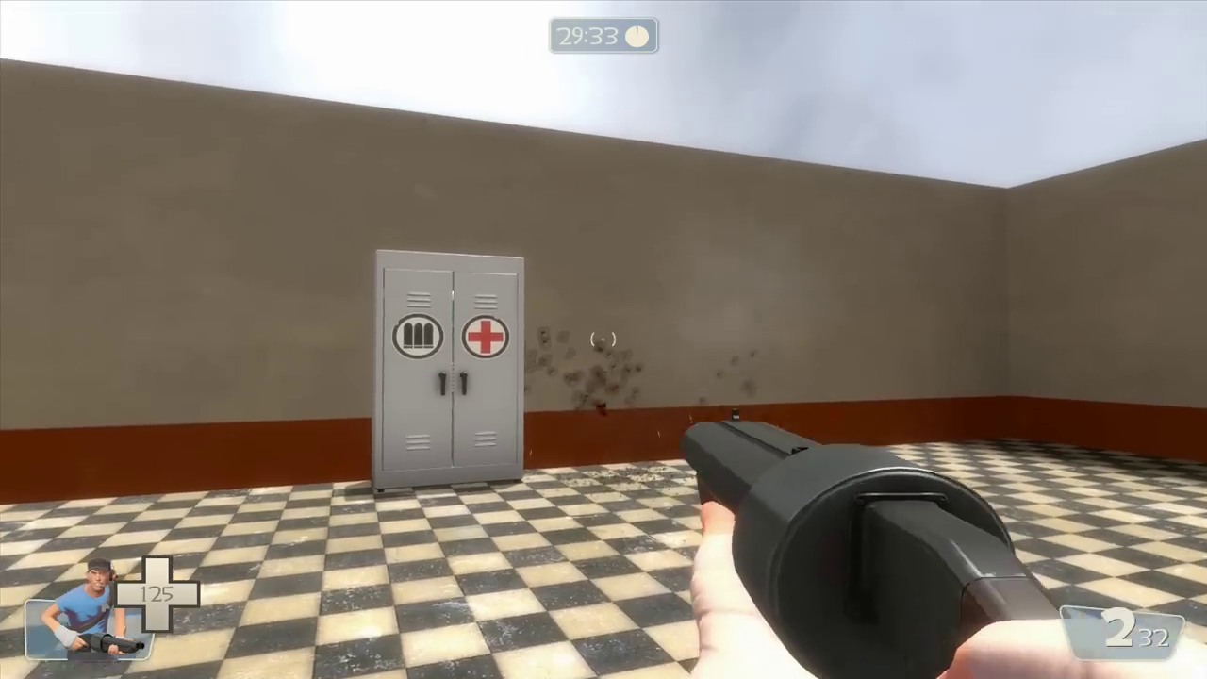
click(603, 337)
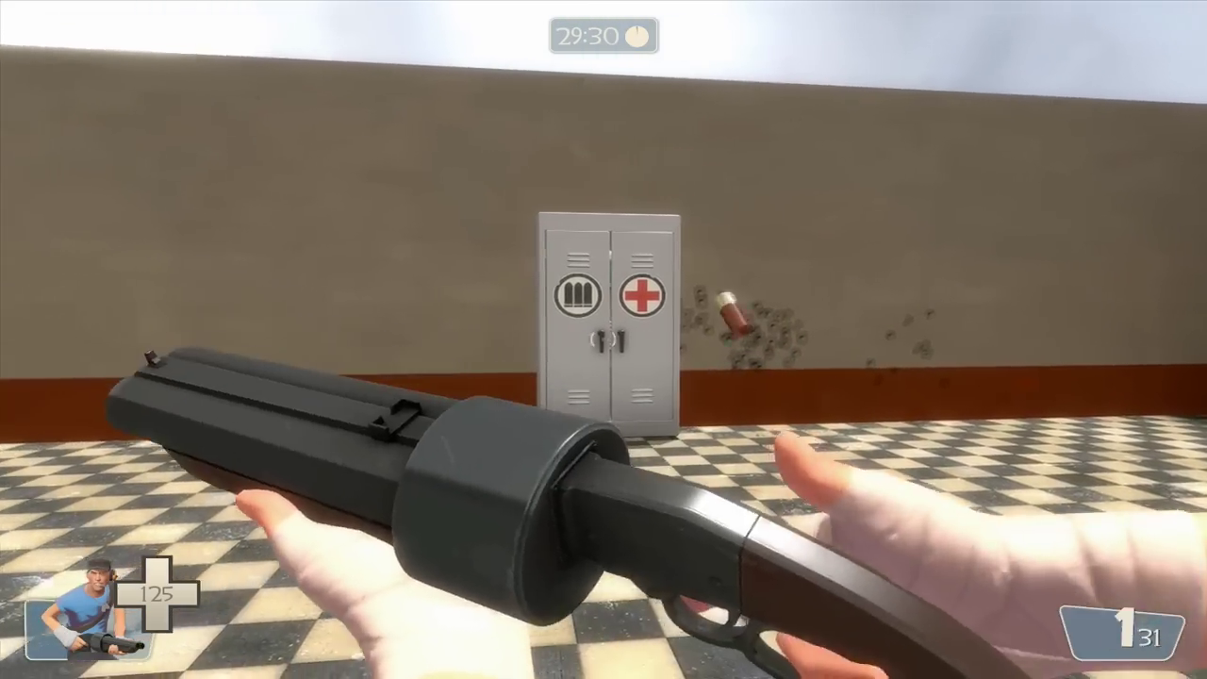
key(w)
key(s)
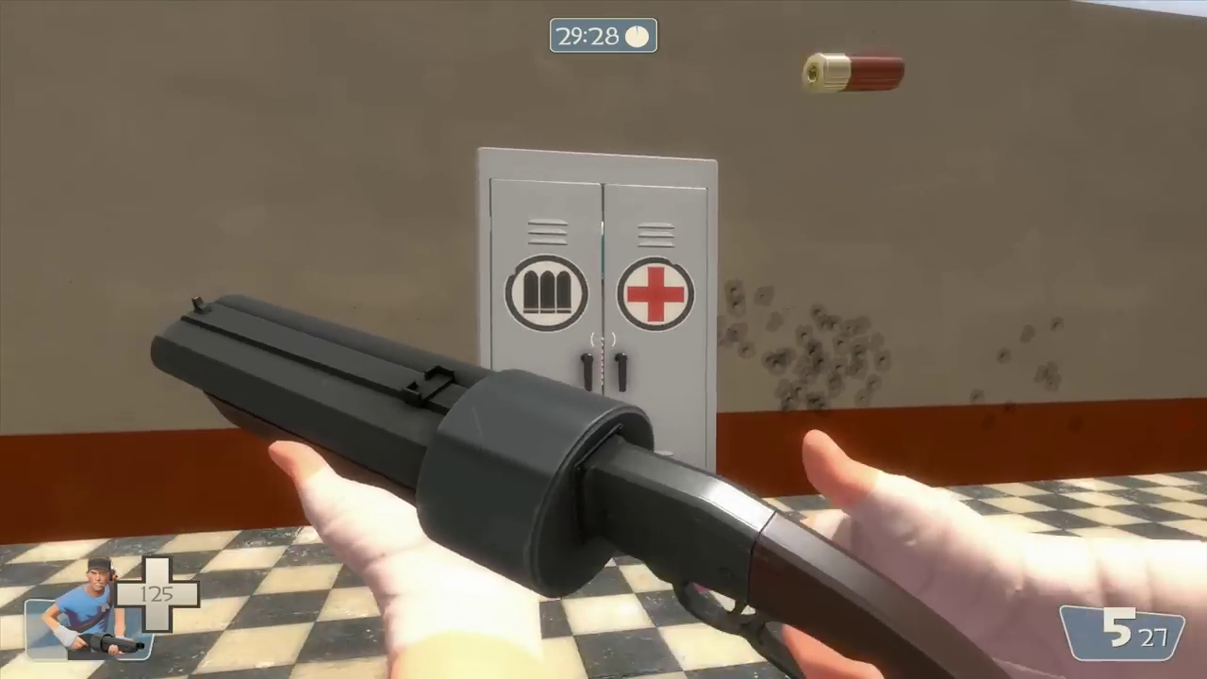
key(w)
key(s)
key(w)
key(s)
key(s)
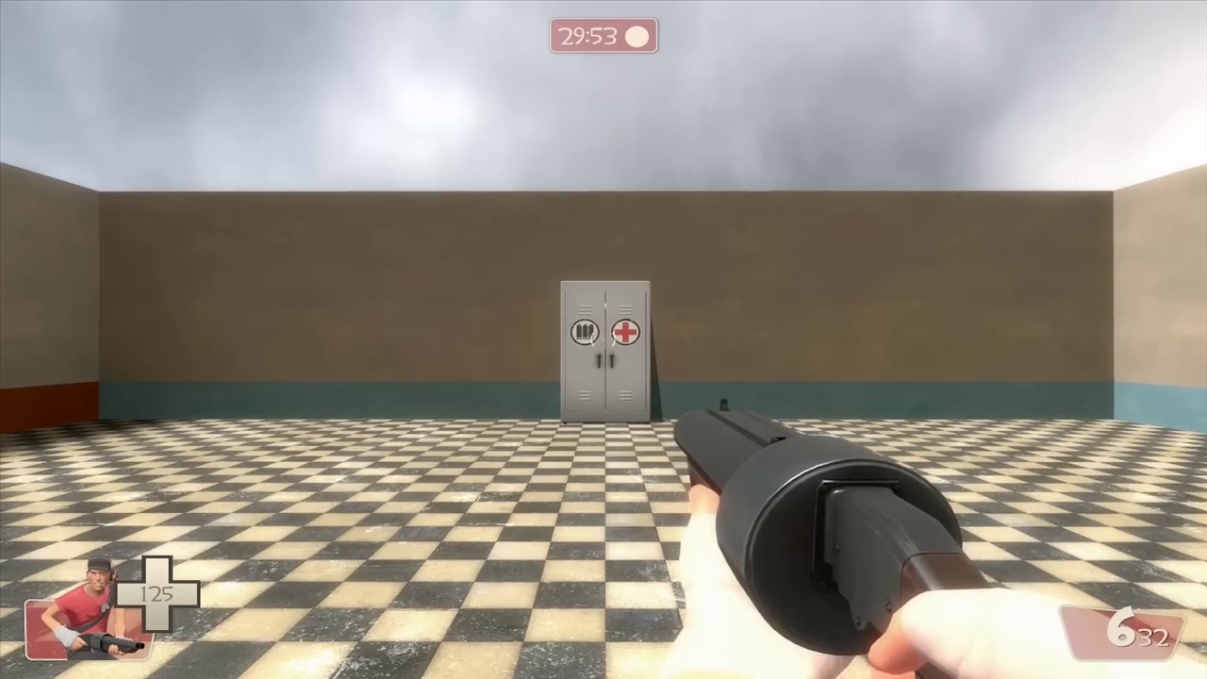
Playtest the red locker as a Red Scout by emptying the scattergun at the wall and walking up to resupply
key(w)
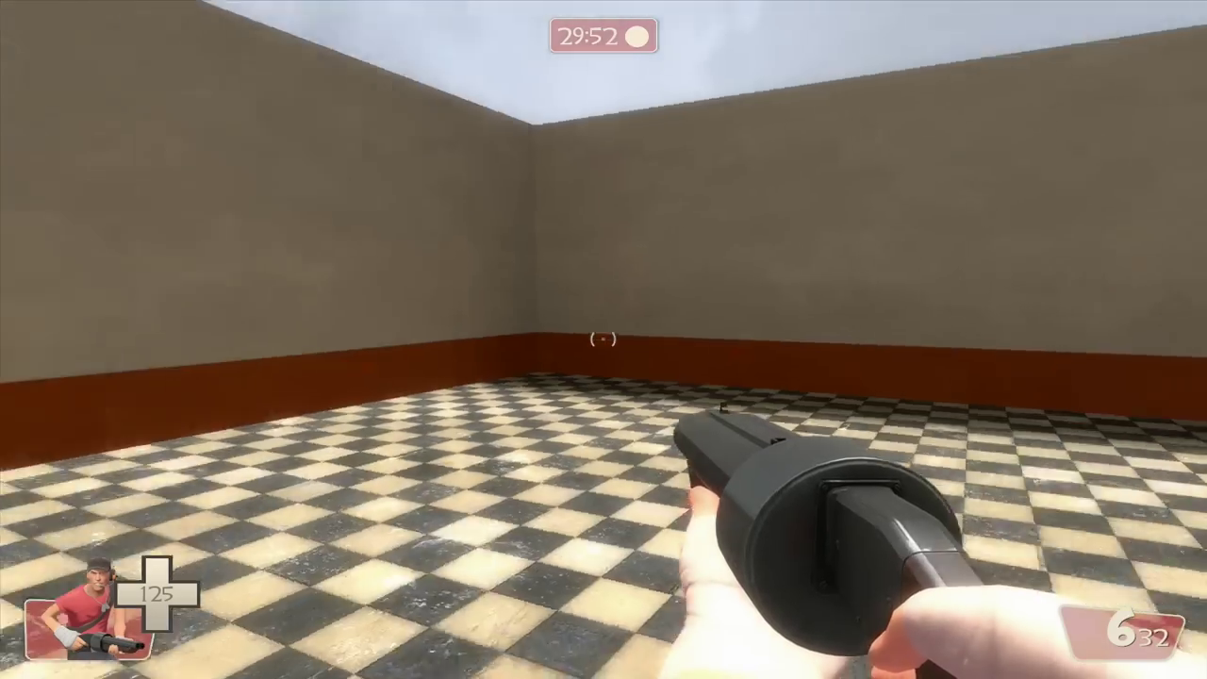
click(604, 340)
key(s)
click(603, 339)
click(603, 340)
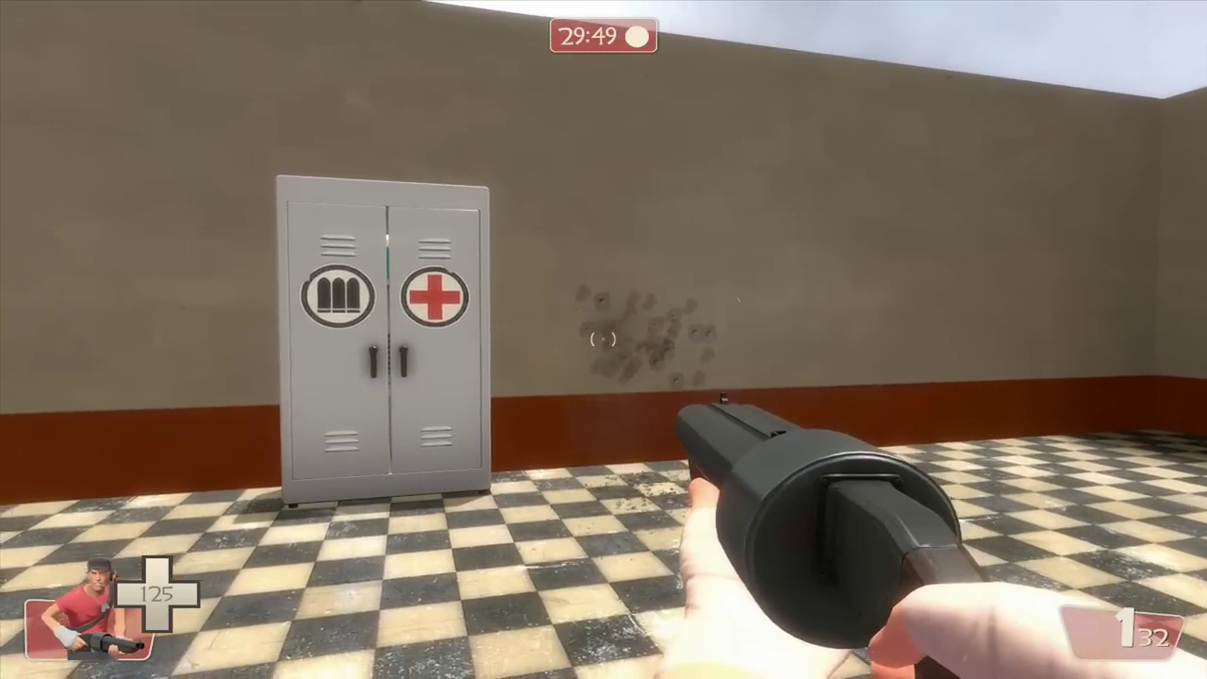
click(603, 339)
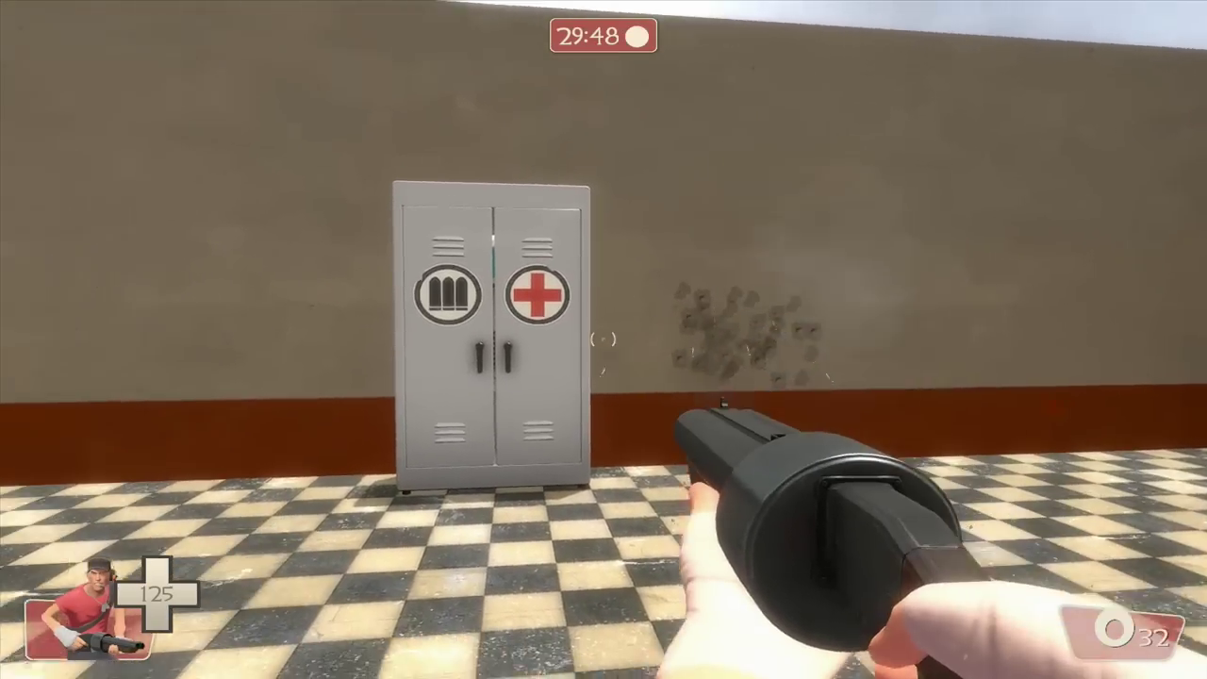
key(w)
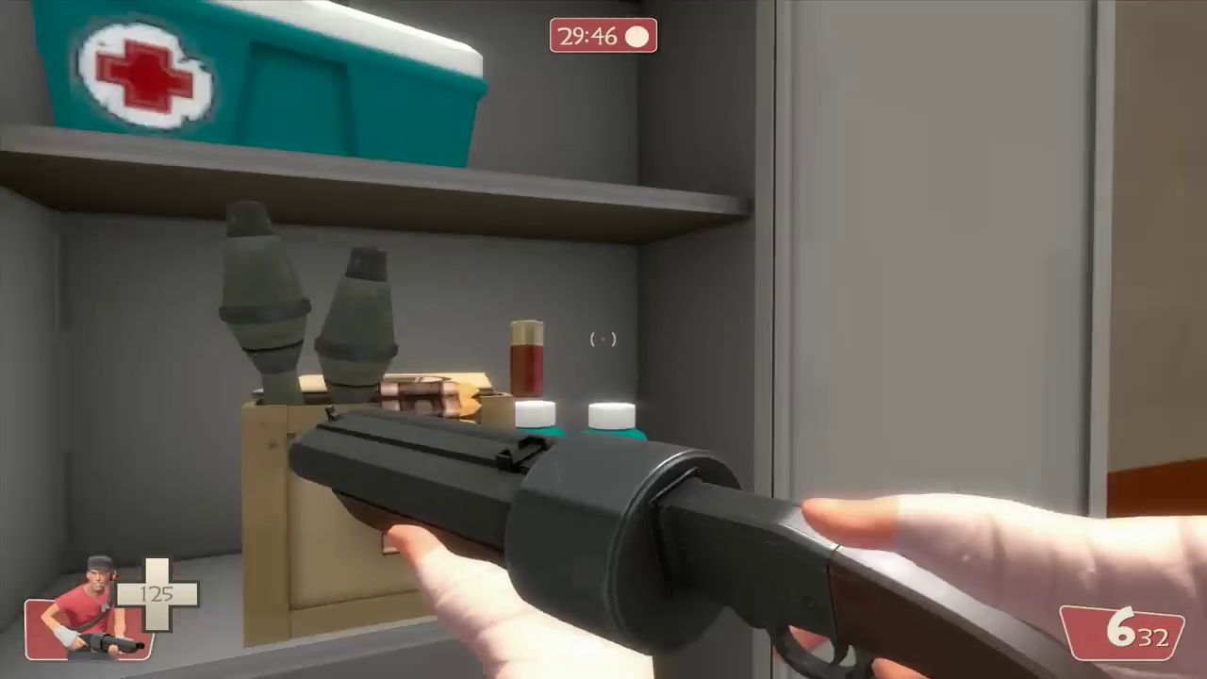
key(s)
As the Red Scout, spend ammo near the blue locker and move up against it to check its team restriction
key(w)
click(604, 340)
key(s)
click(603, 340)
click(603, 340)
click(603, 339)
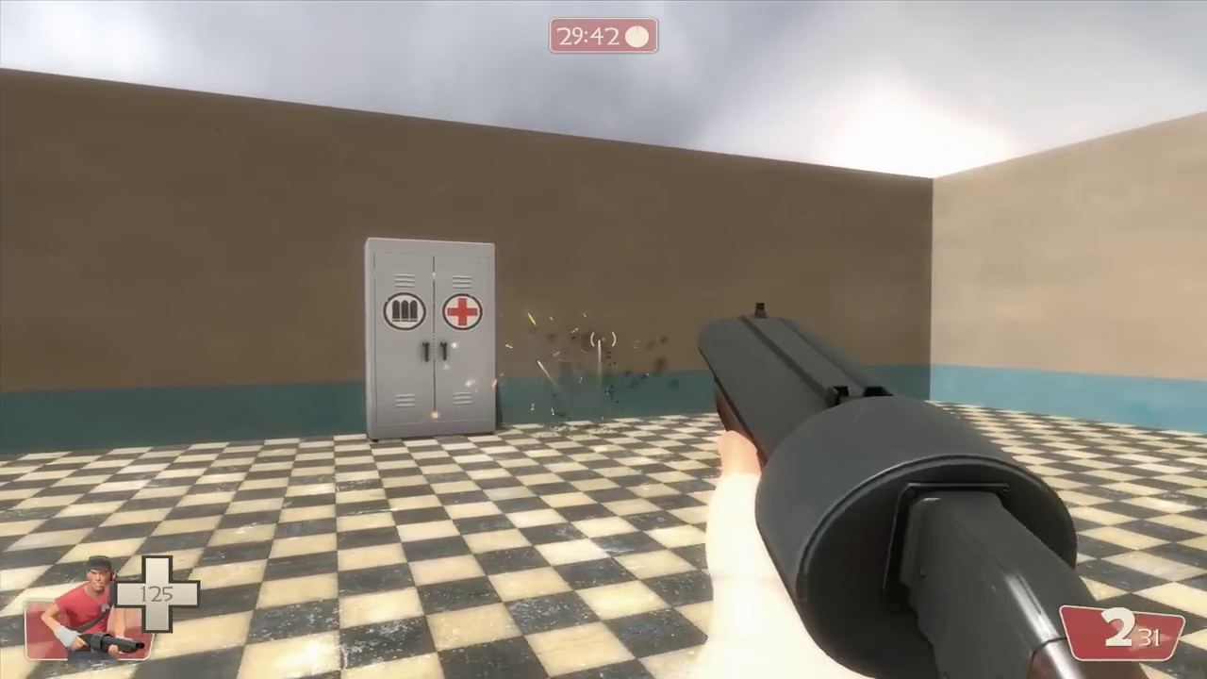
click(604, 340)
click(603, 340)
key(w)
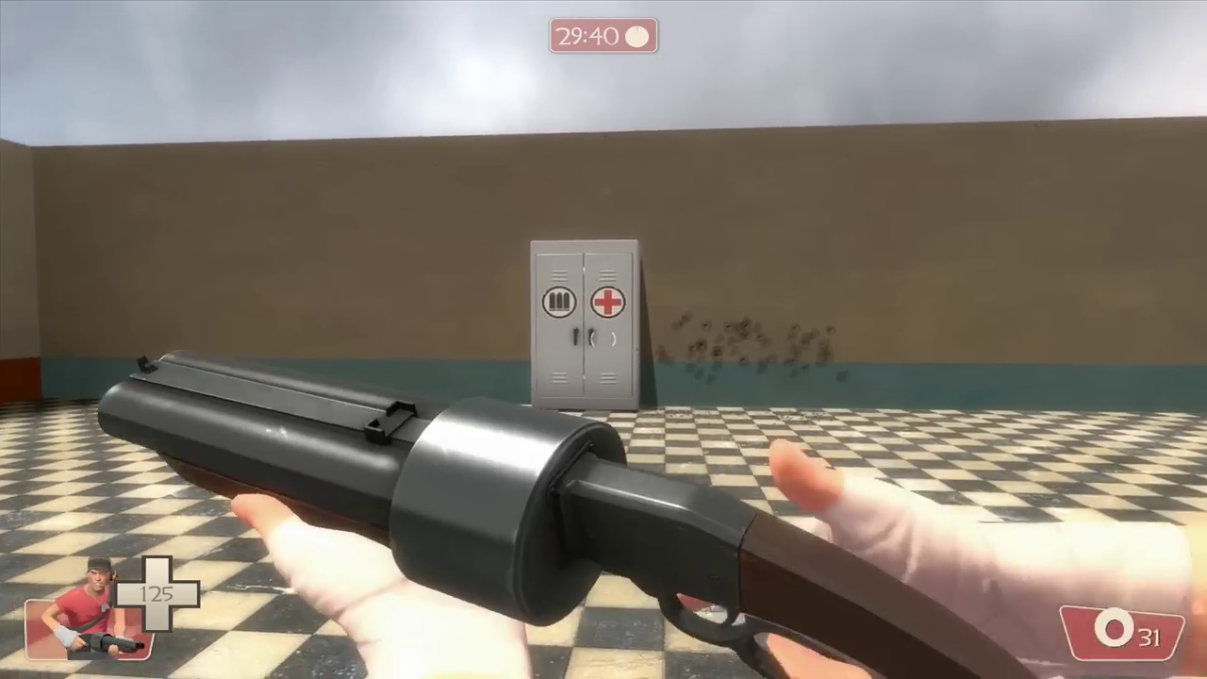
key(w)
key(s)
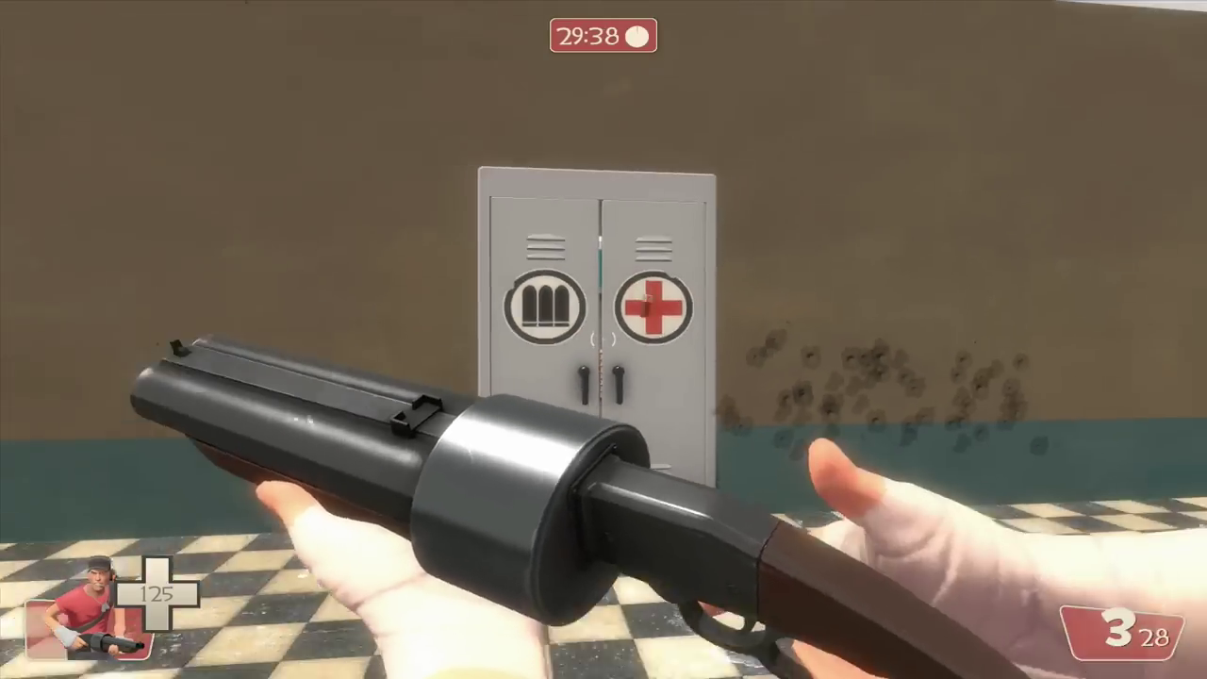
key(w)
key(w)
key(a)
key(d)
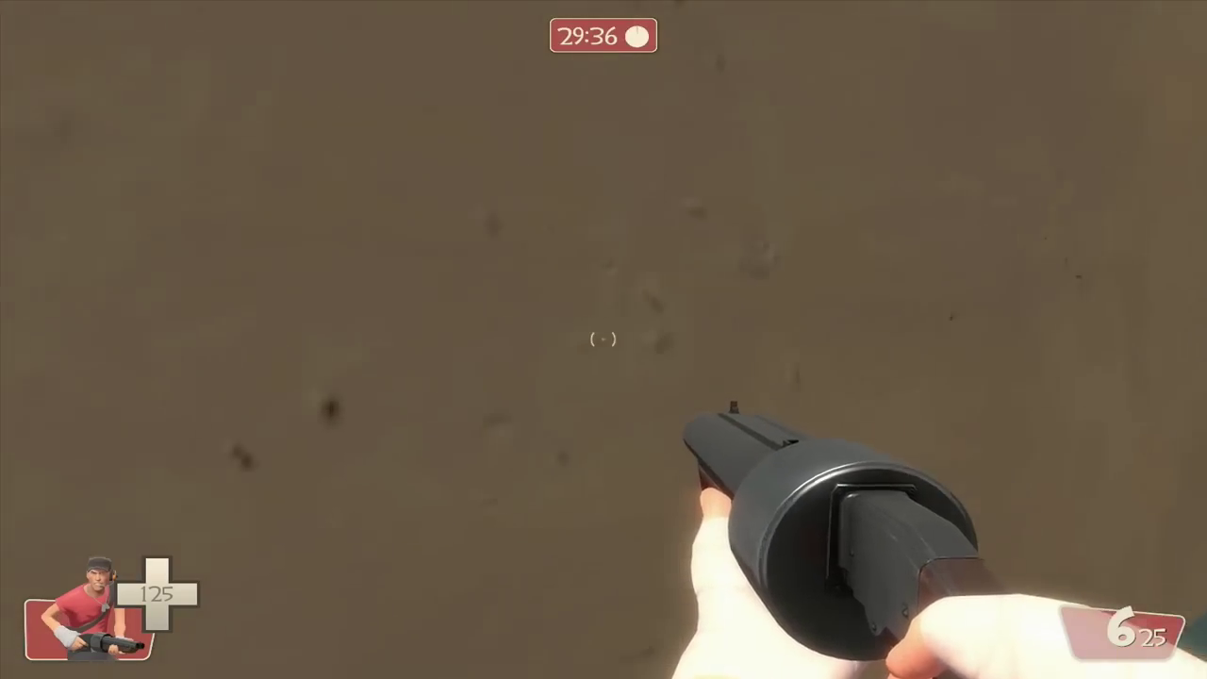
Back away from the blue locker and fire more scattergun rounds at the surrounding walls of the room
key(s)
click(604, 340)
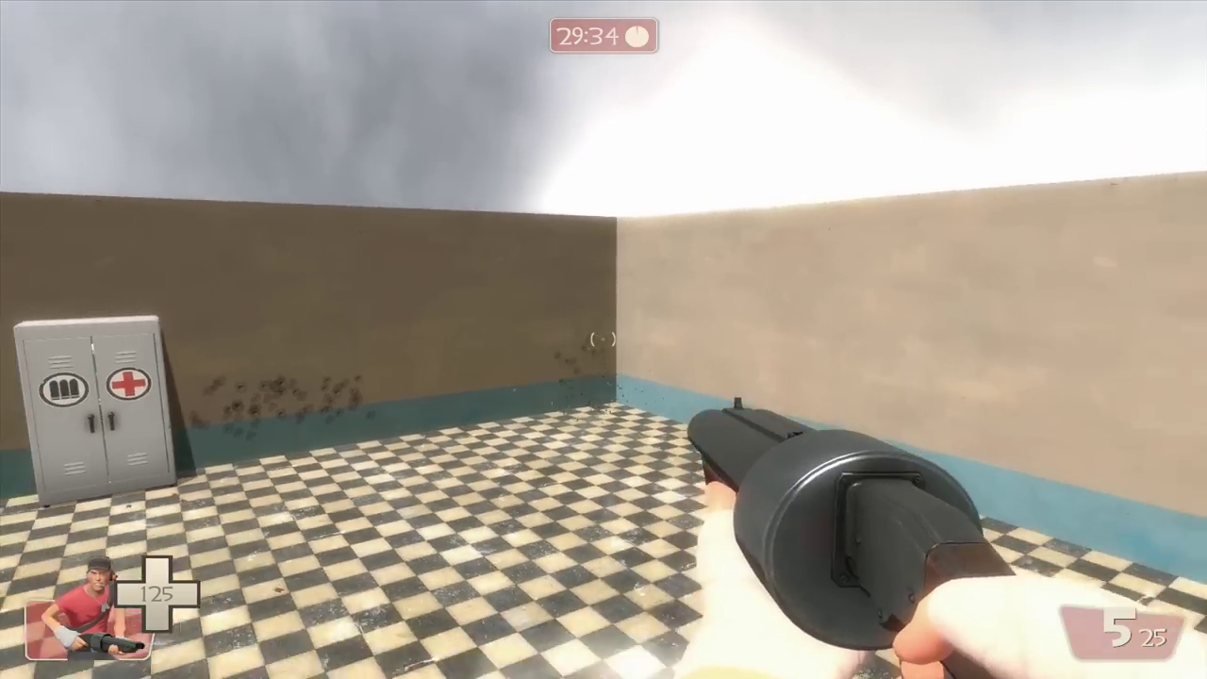
click(603, 339)
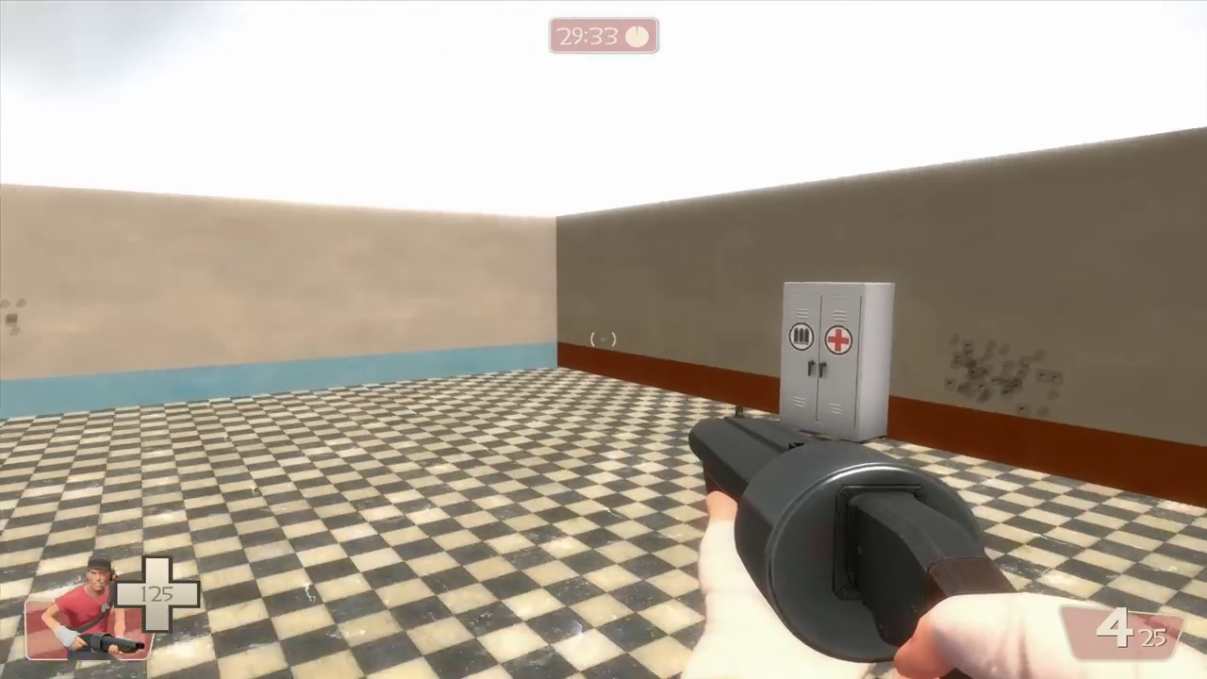
click(604, 340)
key(s)
click(603, 339)
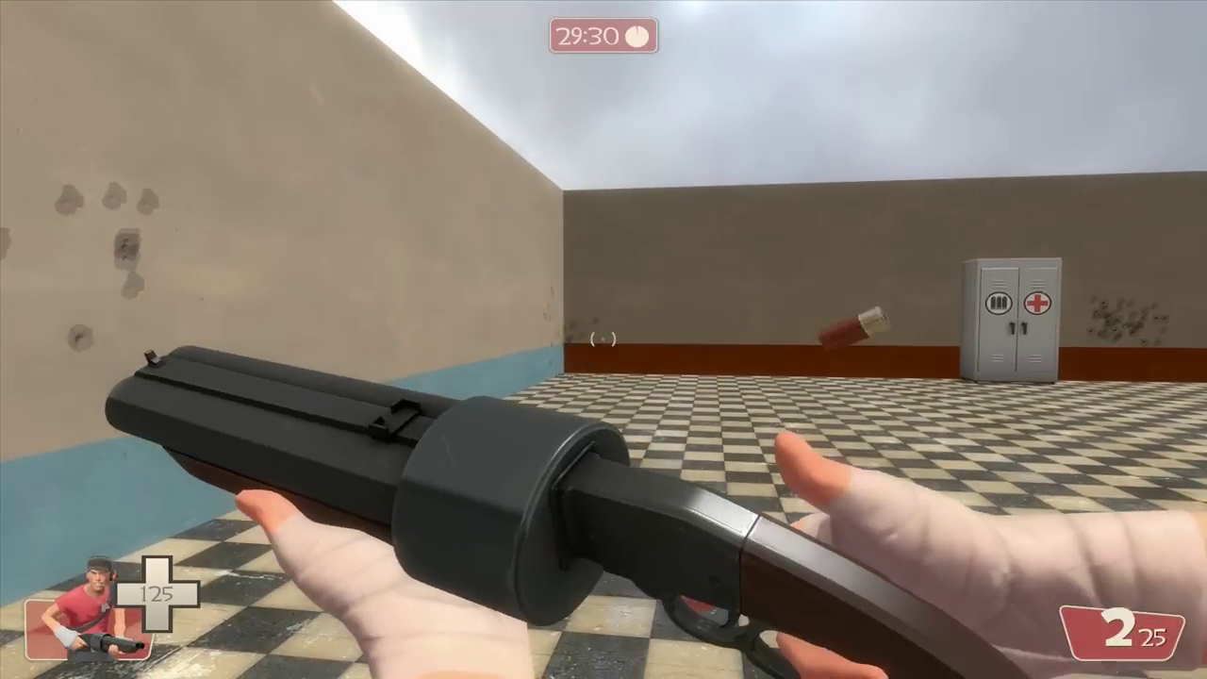